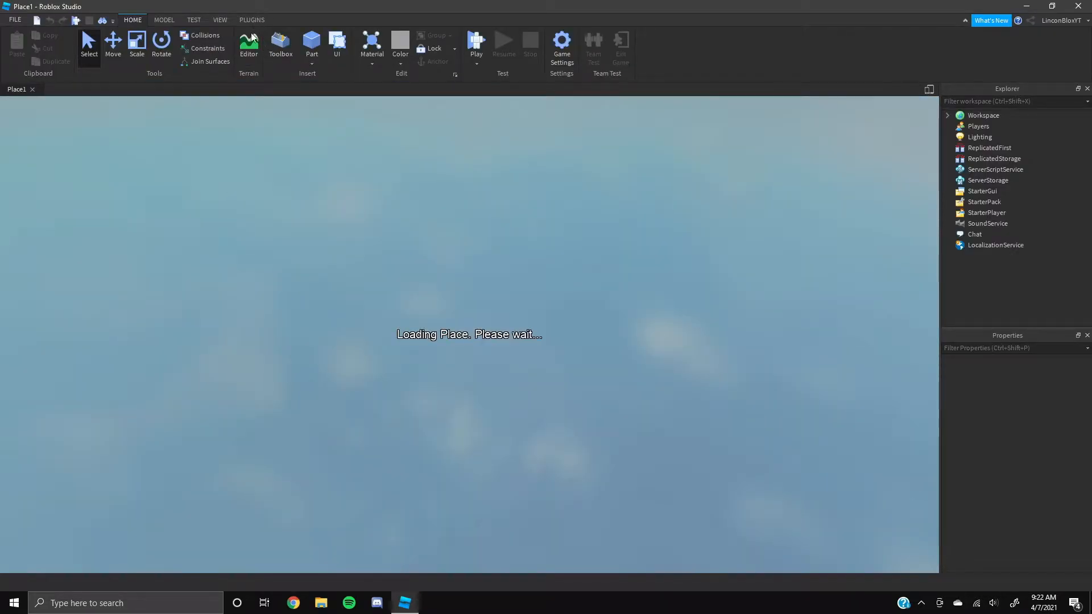
Open the Toolbox and search its models for "load"
{"action": "left_click", "coordinate": [281, 45]}
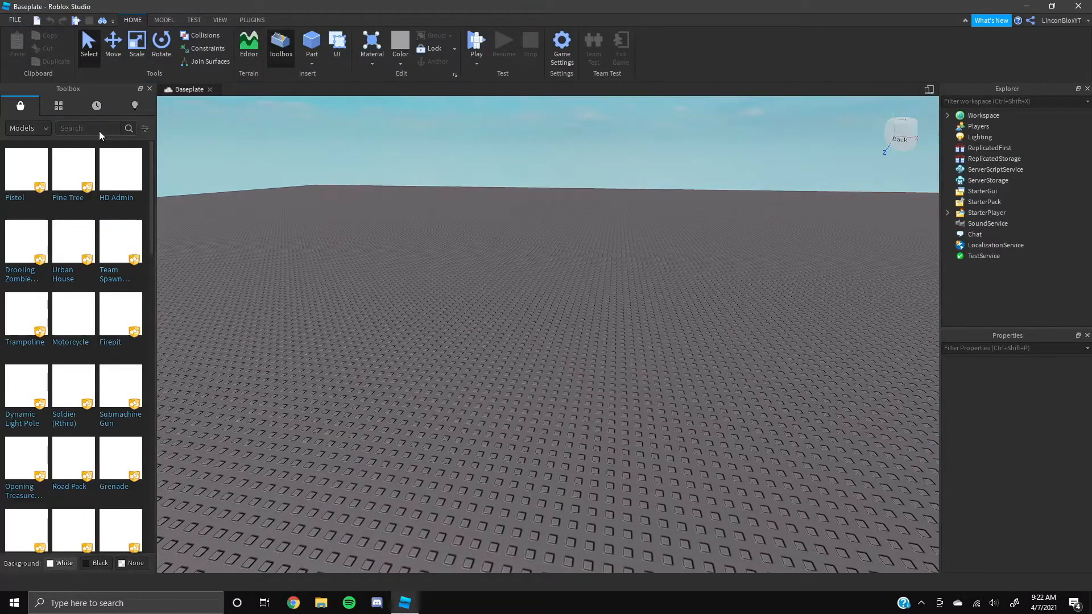
{"action": "left_click", "coordinate": [251, 20]}
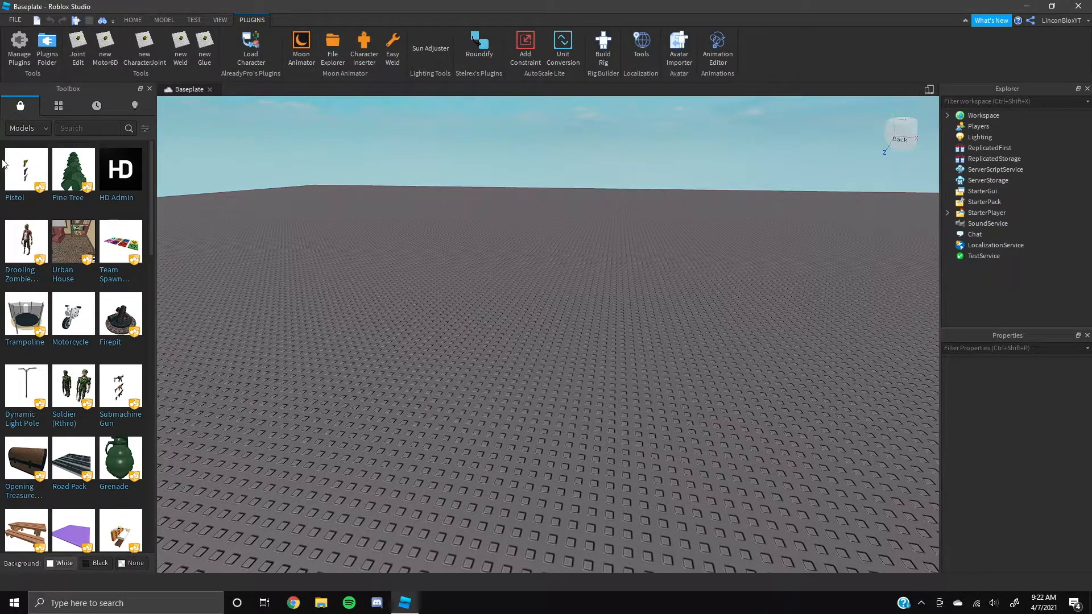
{"action": "left_click", "coordinate": [83, 128]}
{"action": "type", "text": "load"}
{"action": "key", "text": "Return"}
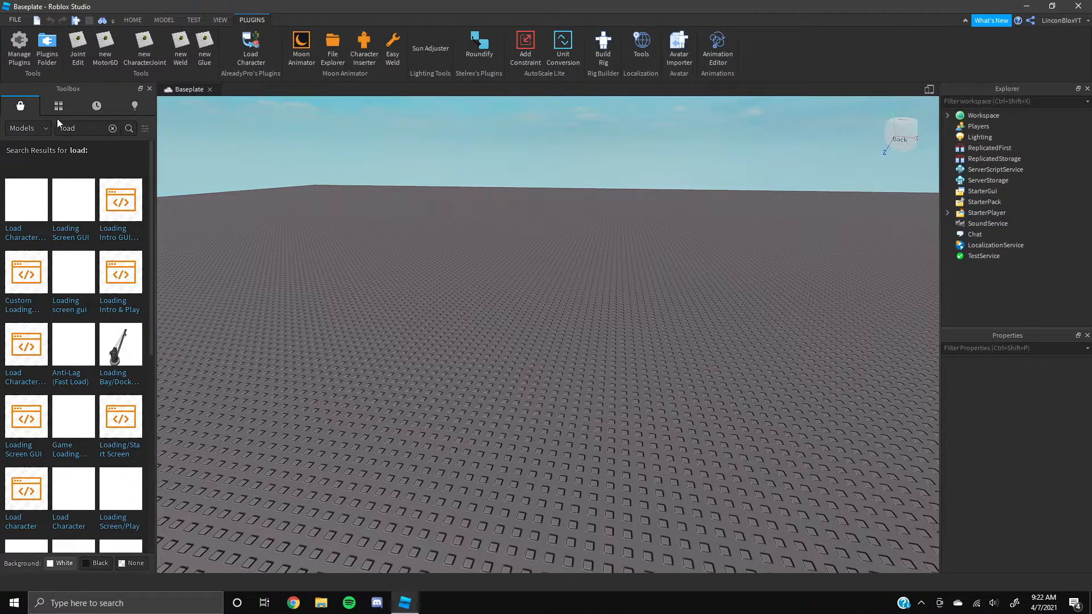
Switch the Toolbox category to Plugins and search for "load"
{"action": "left_click", "coordinate": [43, 129]}
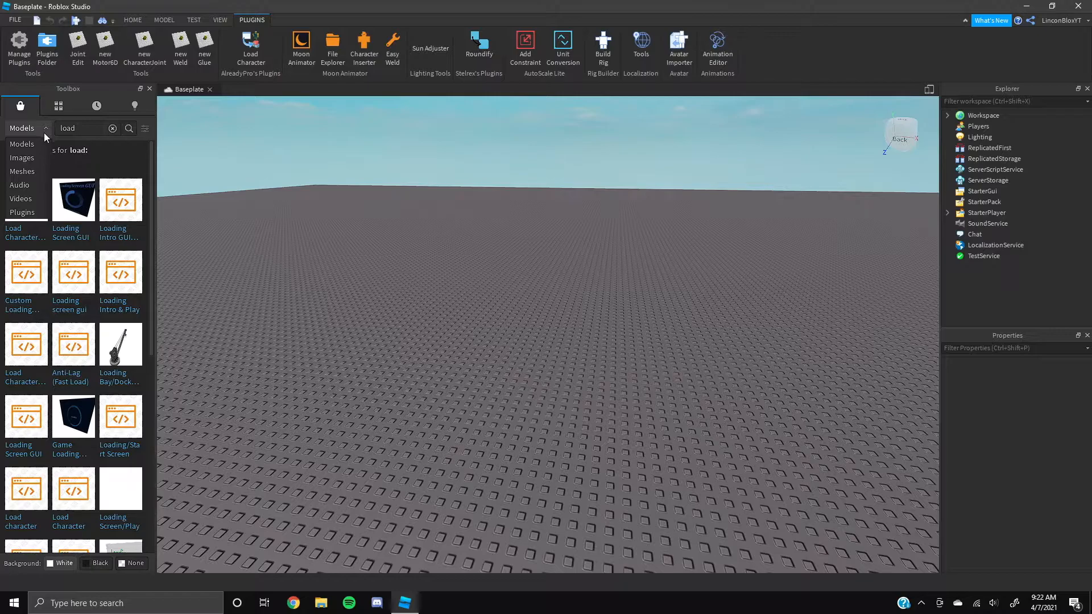
{"action": "left_click", "coordinate": [26, 212]}
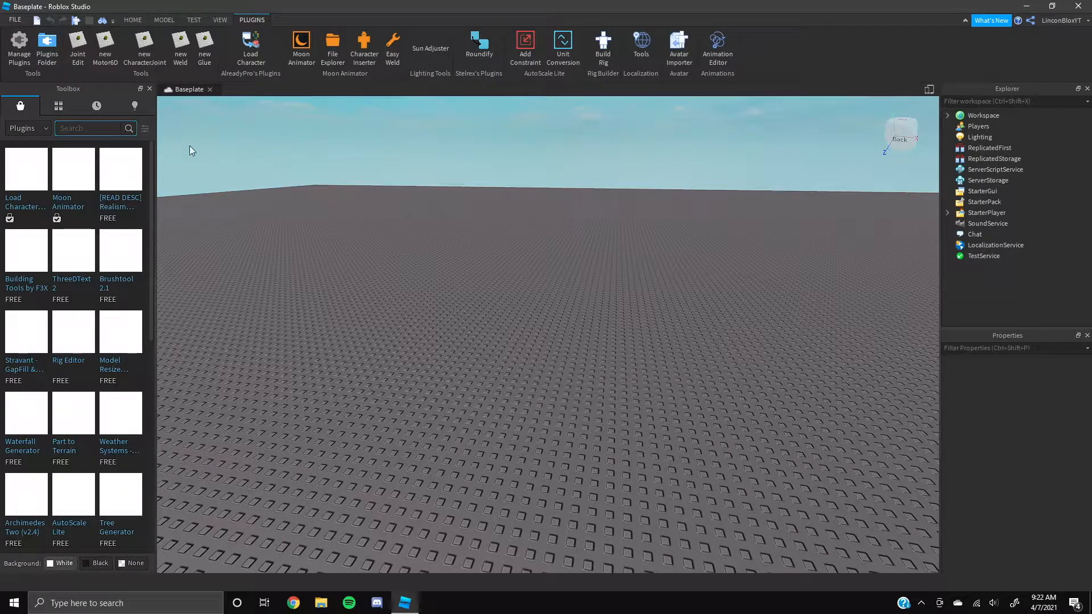
{"action": "mouse_move", "coordinate": [42, 198]}
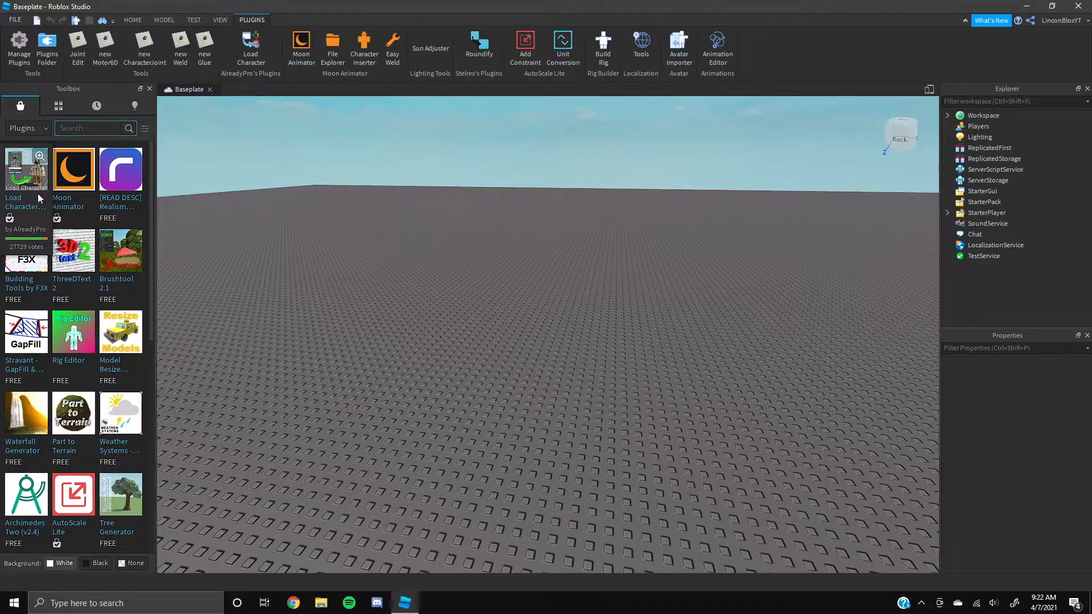
{"action": "type", "text": "load"}
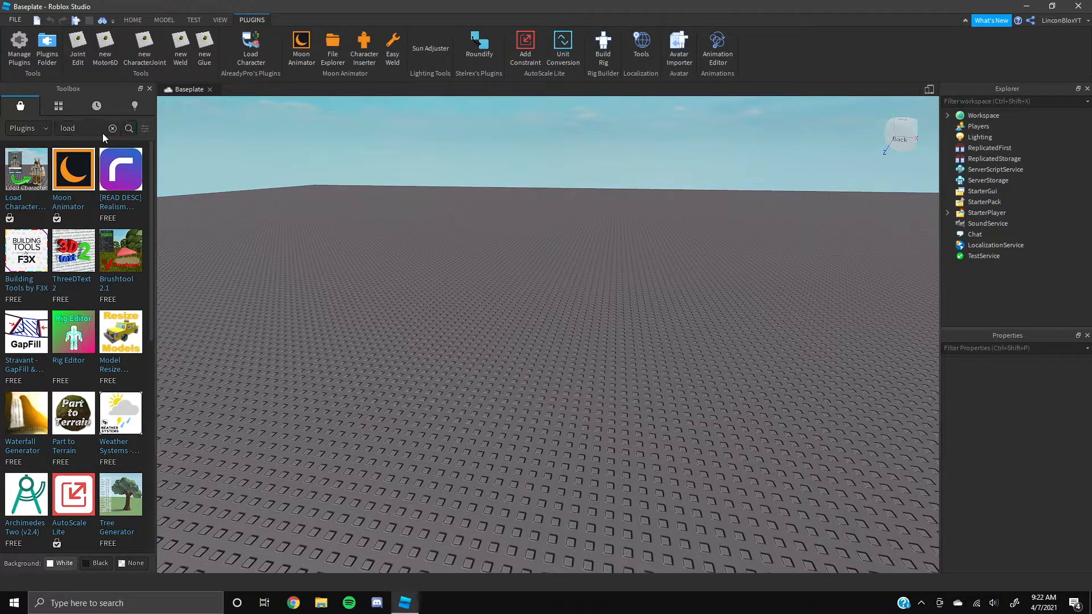
{"action": "key", "text": "Return"}
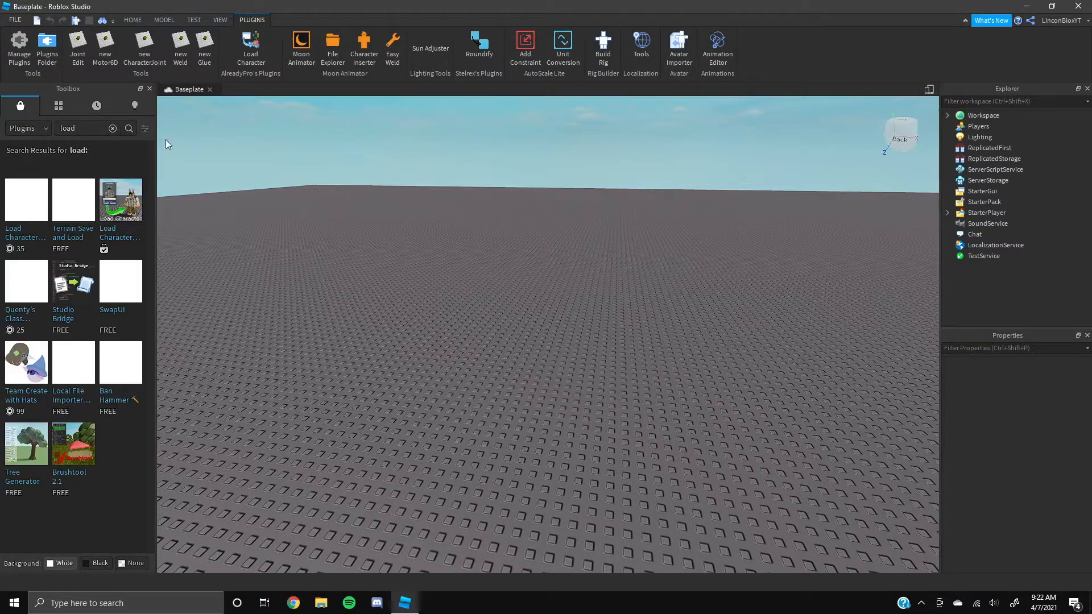
View the details of the paid Load Character plugin, then return to the search results
{"action": "mouse_move", "coordinate": [144, 219]}
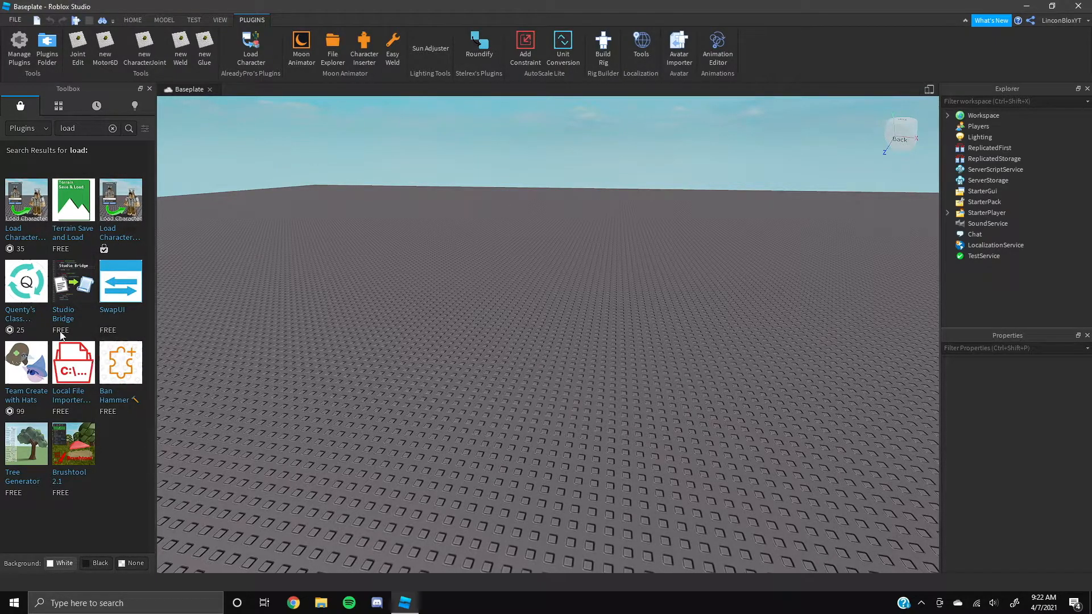
{"action": "left_click", "coordinate": [29, 230]}
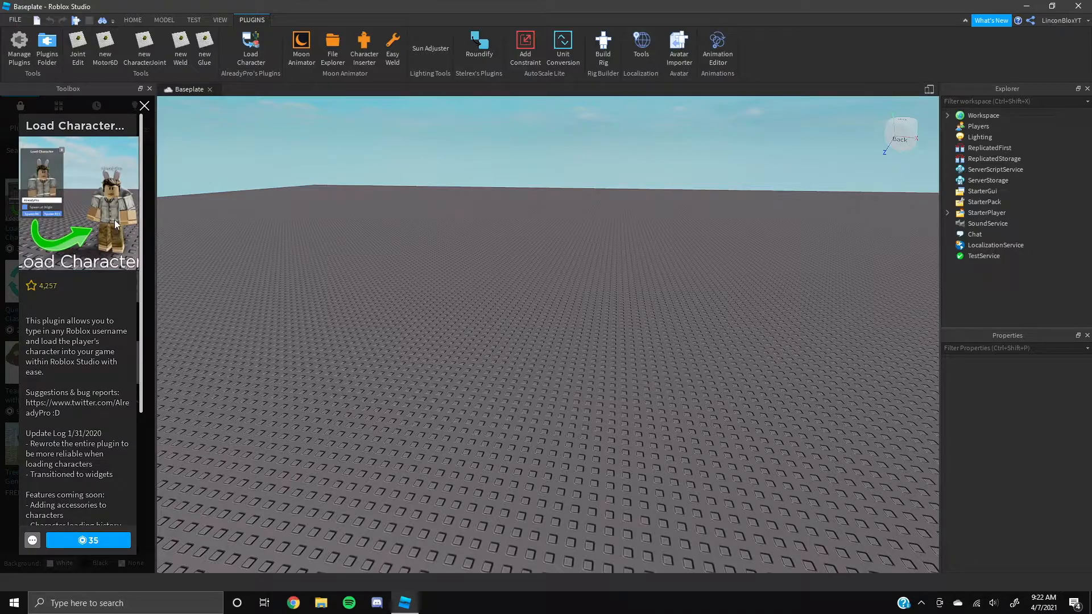
{"action": "left_click", "coordinate": [145, 106]}
{"action": "mouse_move", "coordinate": [118, 235]}
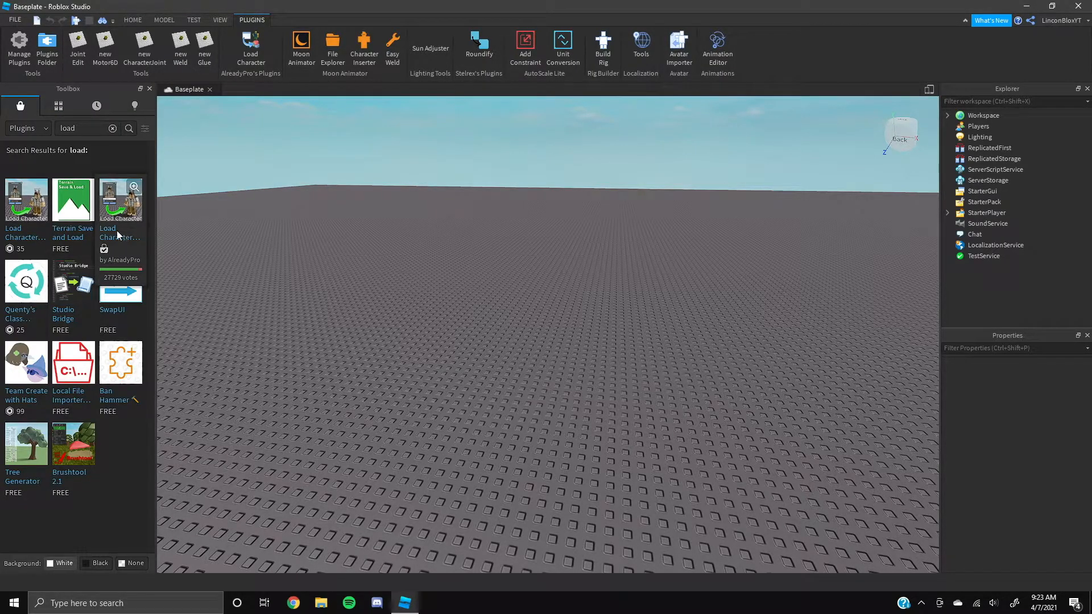
Close the Toolbox and spawn an R6 avatar of the player's own username at the origin with the Load Character plugin
{"action": "left_click", "coordinate": [150, 89]}
{"action": "left_click", "coordinate": [251, 49]}
{"action": "left_click_drag", "start_coordinate": [284, 379], "coordinate": [217, 362]}
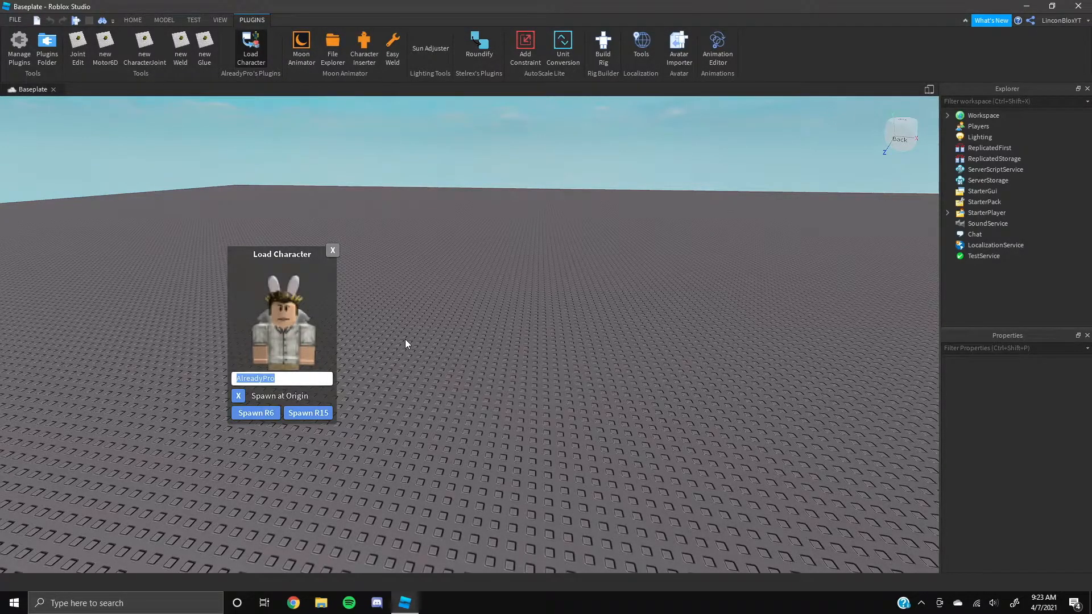
{"action": "type", "text": "Linc"}
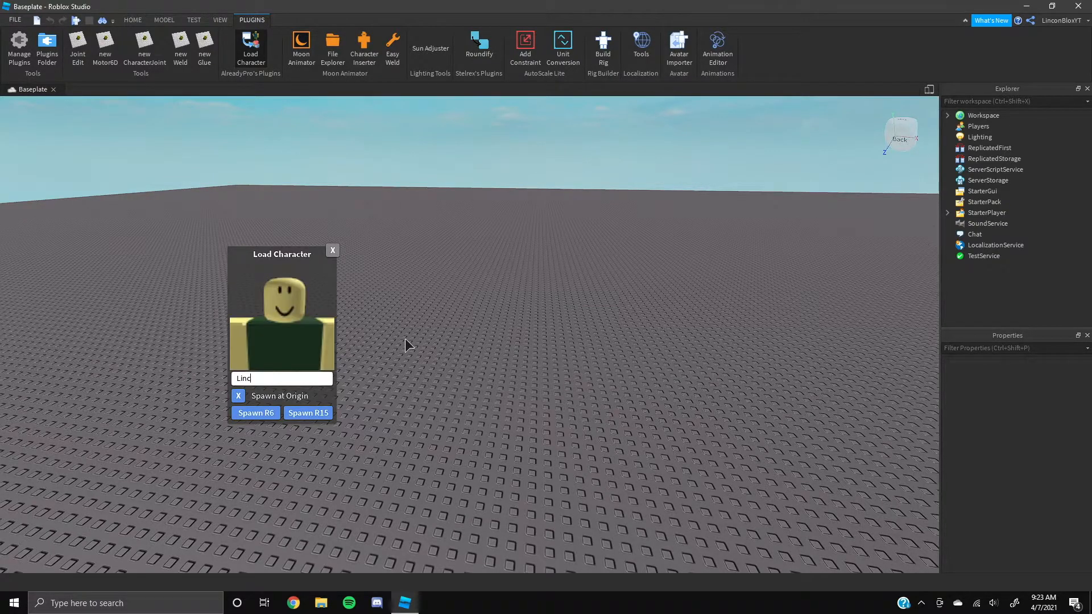
{"action": "type", "text": "onBloxYT"}
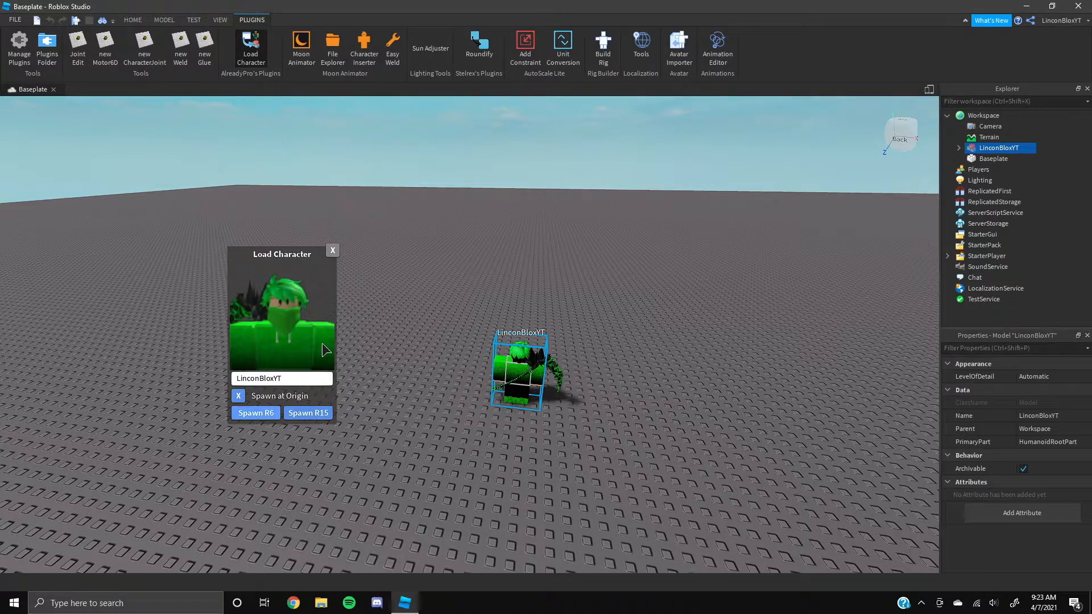
Close the Load Character window, select the spawned character model, and expand its contents in the Explorer
{"action": "left_click", "coordinate": [333, 253]}
{"action": "left_click", "coordinate": [580, 243]}
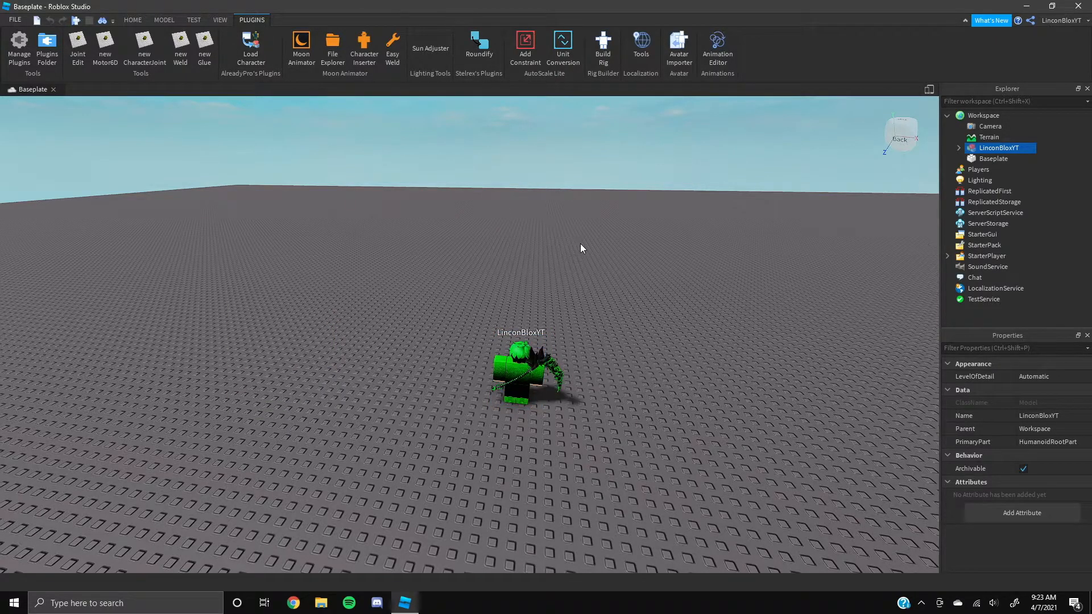
{"action": "scroll", "coordinate": [574, 247], "scroll_direction": "up", "scroll_amount": 5}
{"action": "right_click_drag", "start_coordinate": [574, 247], "coordinate": [539, 251]}
{"action": "scroll", "coordinate": [575, 245], "scroll_direction": "up", "scroll_amount": 3}
{"action": "left_click", "coordinate": [452, 313]}
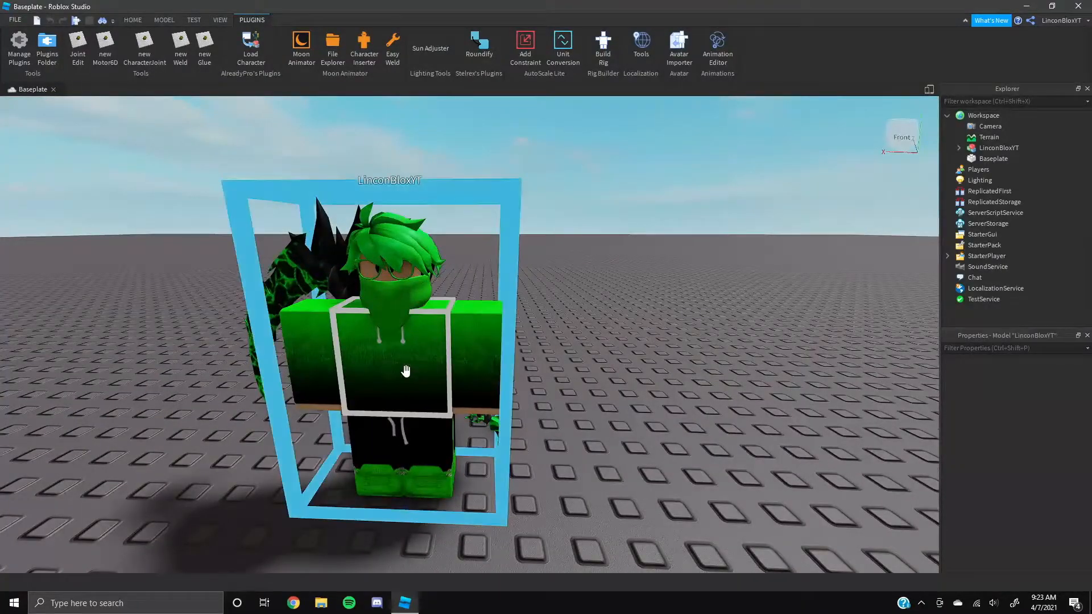
{"action": "left_click", "coordinate": [959, 148]}
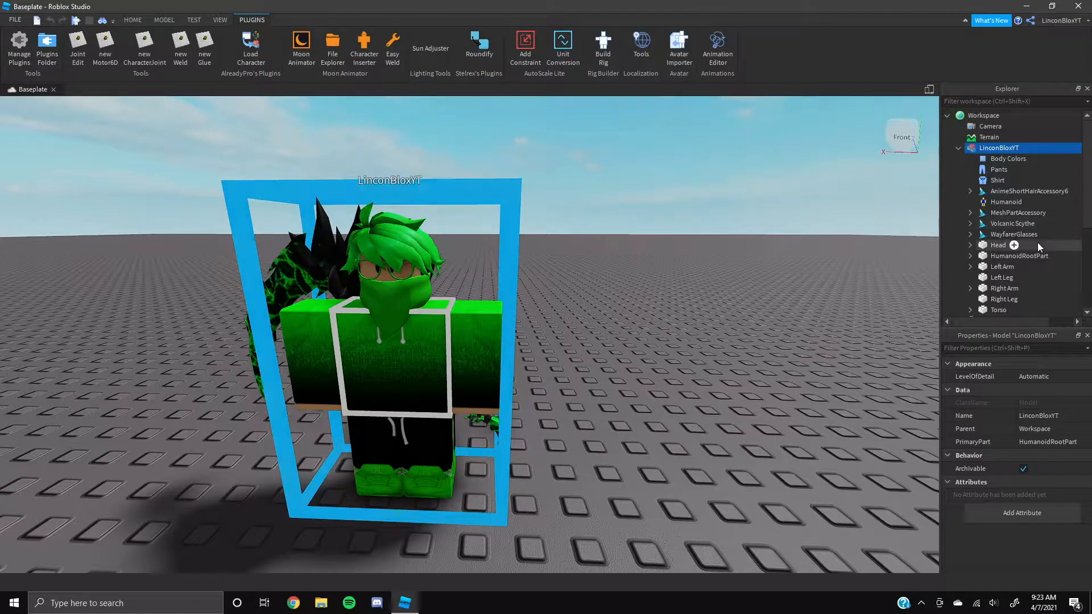
Start exporting AnimeShortHairAccessory6, MeshPartAccessory, Volcanic Scythe and WayfarerGlasses as one selection, with the GFX's folder in Downloads as destination
{"action": "left_click", "coordinate": [1008, 191]}
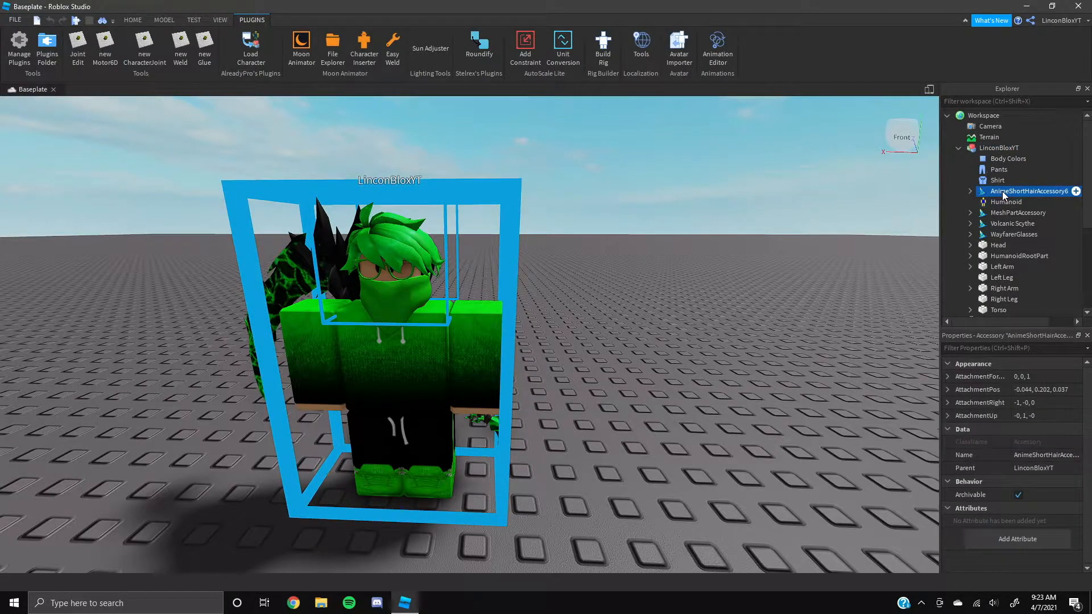
{"action": "left_click", "coordinate": [992, 214], "text": "ctrl"}
{"action": "left_click", "coordinate": [996, 225], "text": "ctrl"}
{"action": "left_click", "coordinate": [994, 234], "text": "ctrl"}
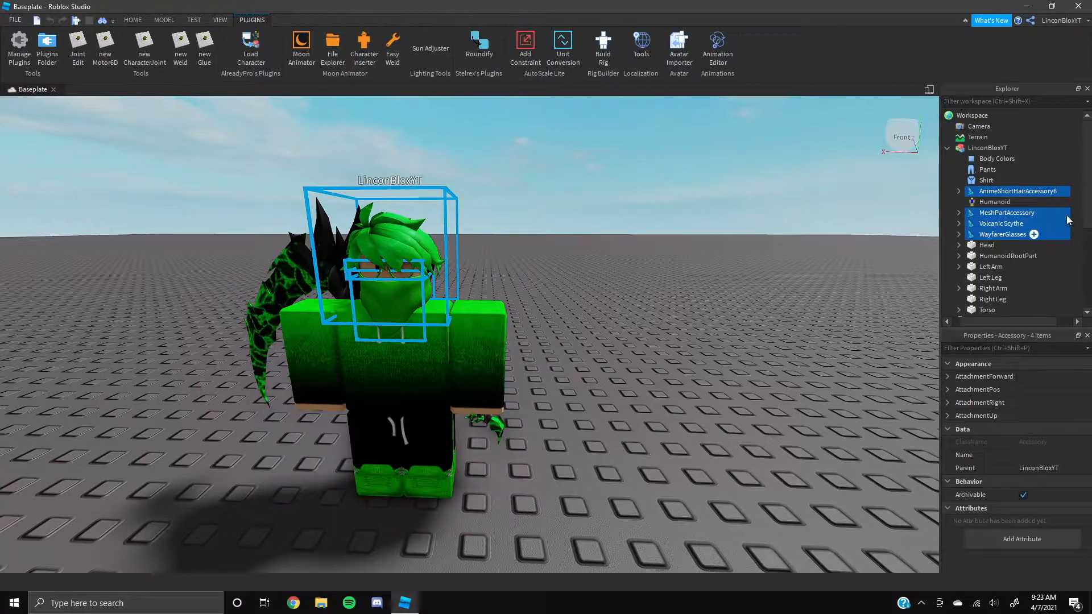
{"action": "right_click", "coordinate": [998, 229]}
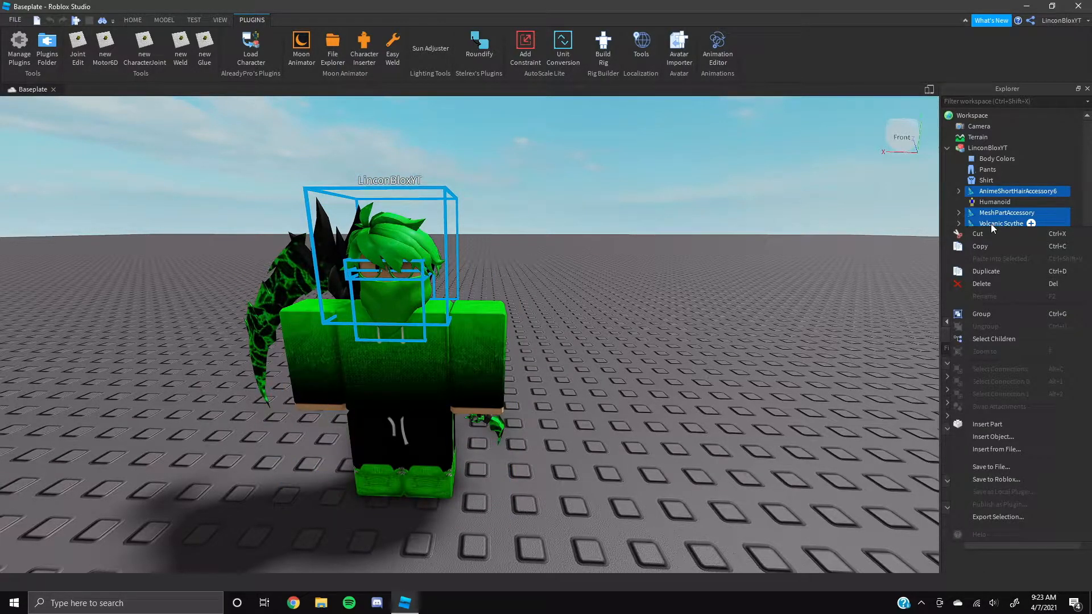
{"action": "left_click", "coordinate": [1000, 515]}
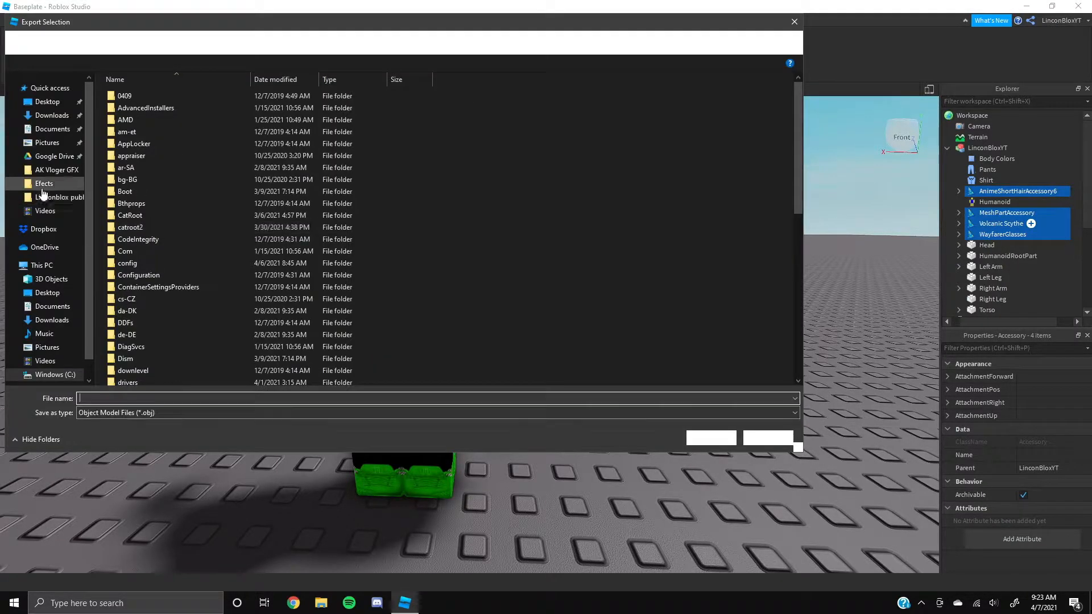
{"action": "left_click", "coordinate": [51, 116]}
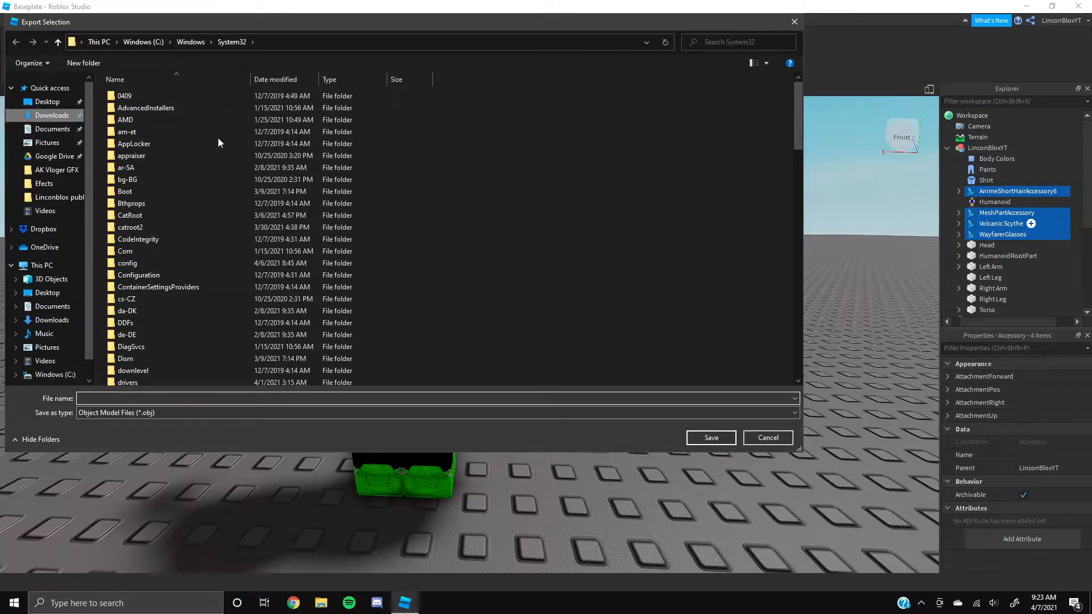
{"action": "double_click", "coordinate": [126, 118]}
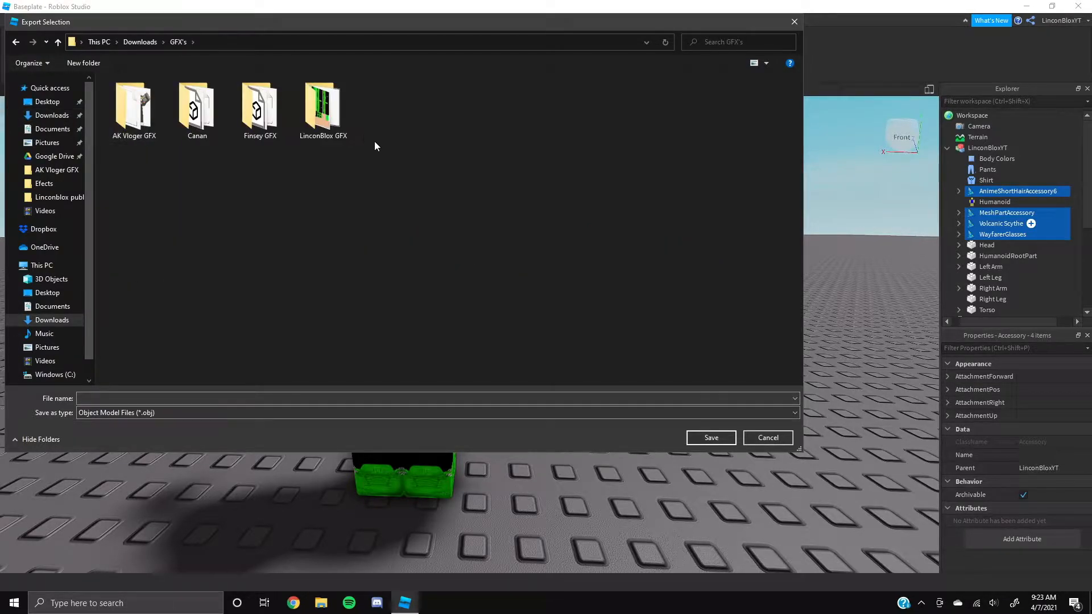
Create a new folder named "Video GFX" inside the GFX's folder
{"action": "right_click", "coordinate": [398, 115]}
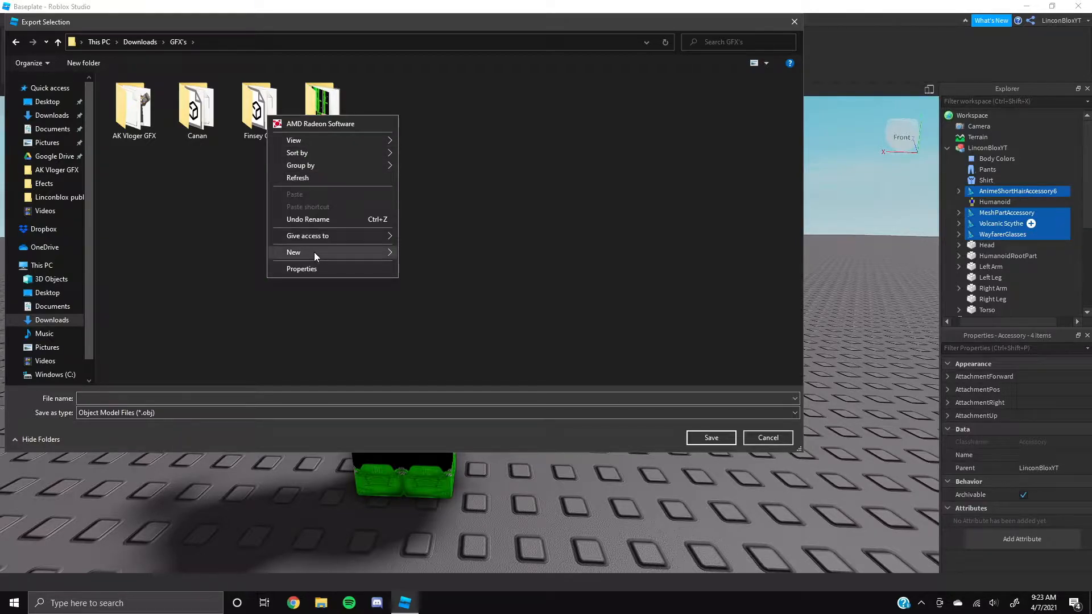
{"action": "mouse_move", "coordinate": [374, 251]}
{"action": "left_click", "coordinate": [441, 252]}
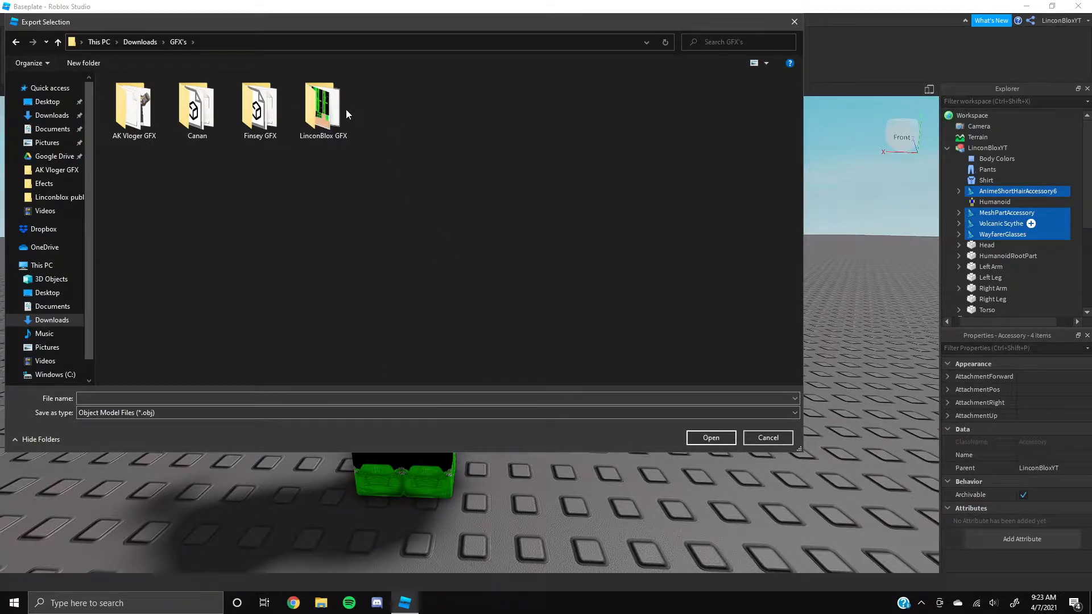
{"action": "type", "text": "Video GFX"}
{"action": "key", "text": "backslash"}
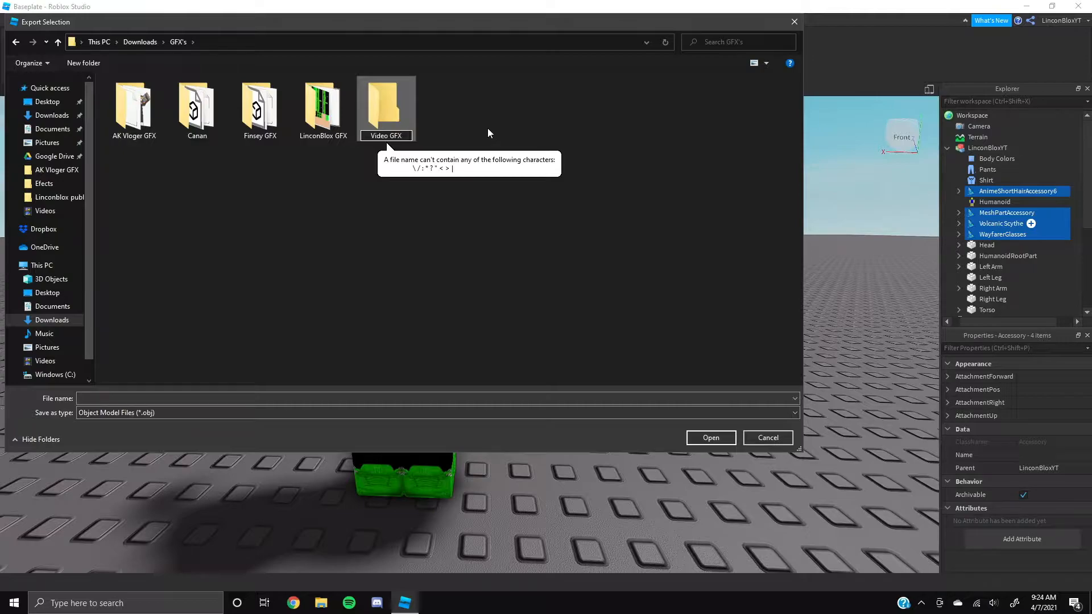
{"action": "key", "text": "Return"}
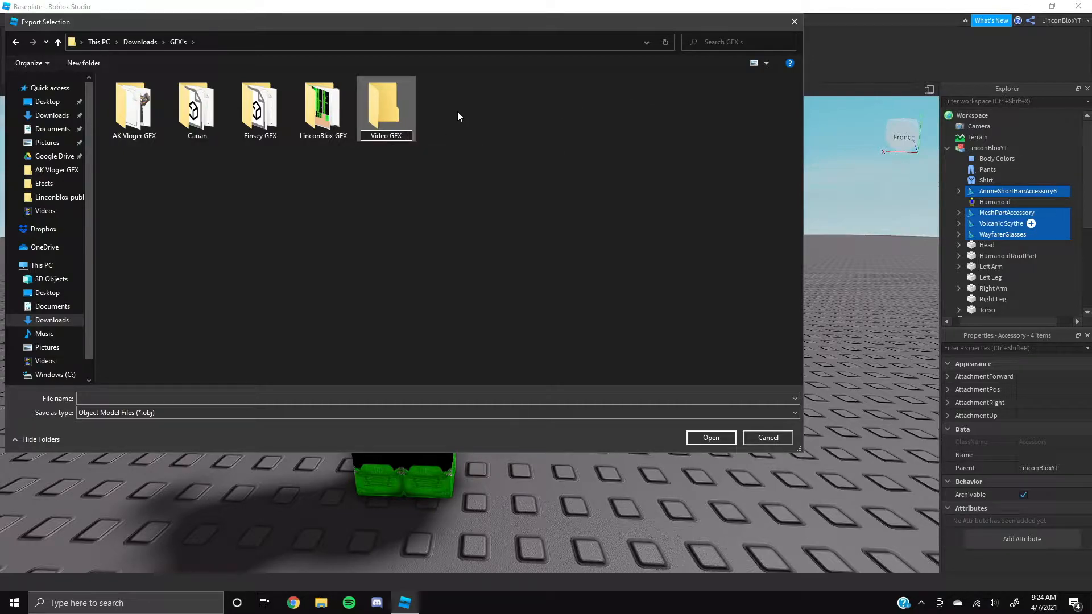
Save the accessories export in the Video GFX folder as an OBJ file named "Hats"
{"action": "double_click", "coordinate": [390, 117]}
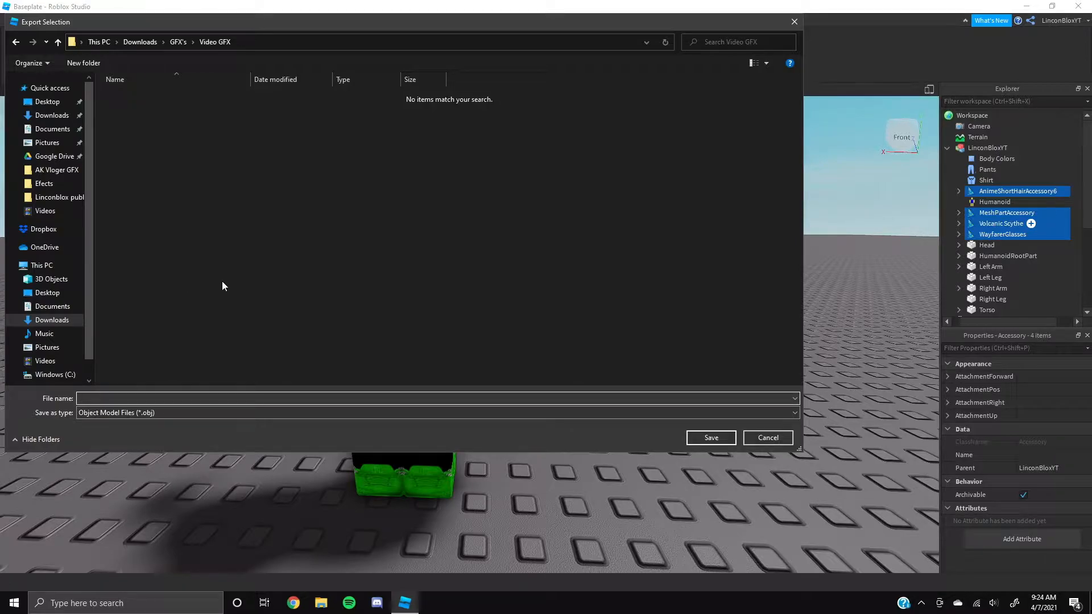
{"action": "type", "text": "Hats"}
{"action": "left_click", "coordinate": [728, 437]}
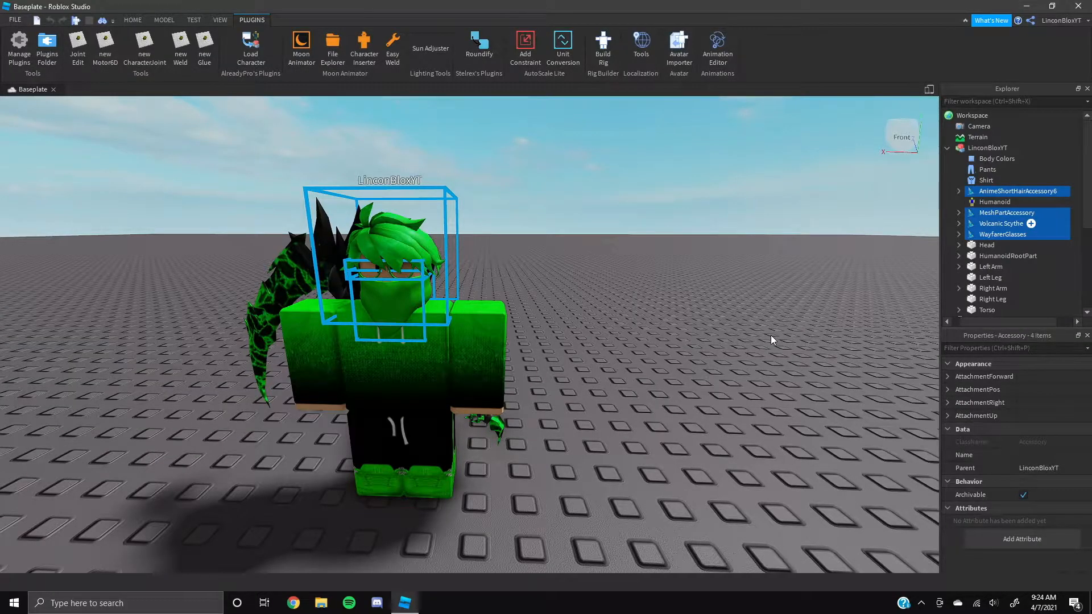
Delete the four selected accessories from the character model
{"action": "scroll", "coordinate": [1006, 222], "scroll_direction": "down", "scroll_amount": 2}
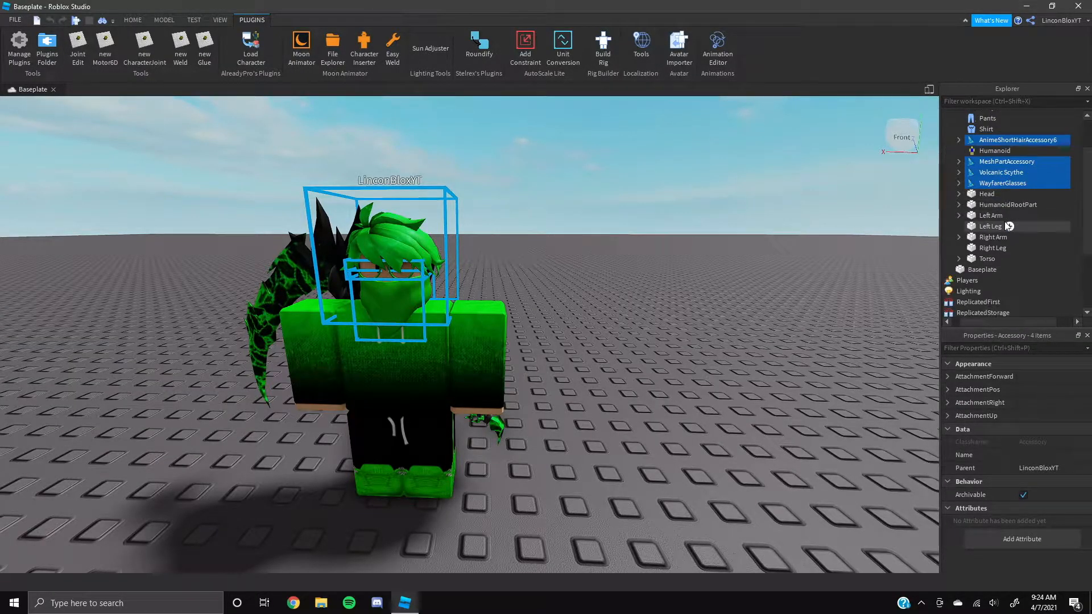
{"action": "scroll", "coordinate": [1006, 222], "scroll_direction": "up", "scroll_amount": 2}
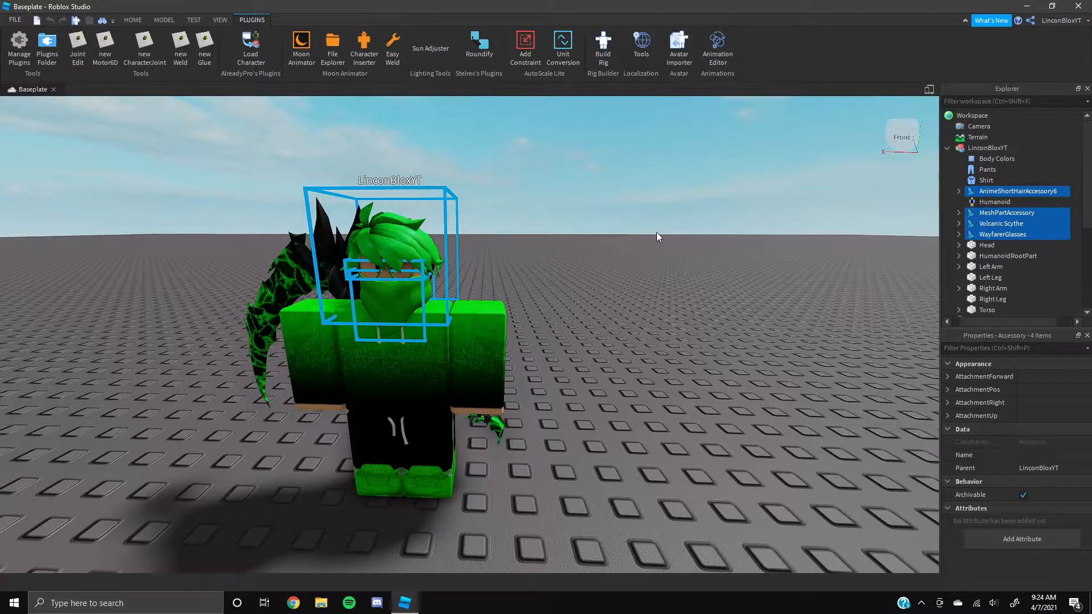
{"action": "key", "text": "Delete"}
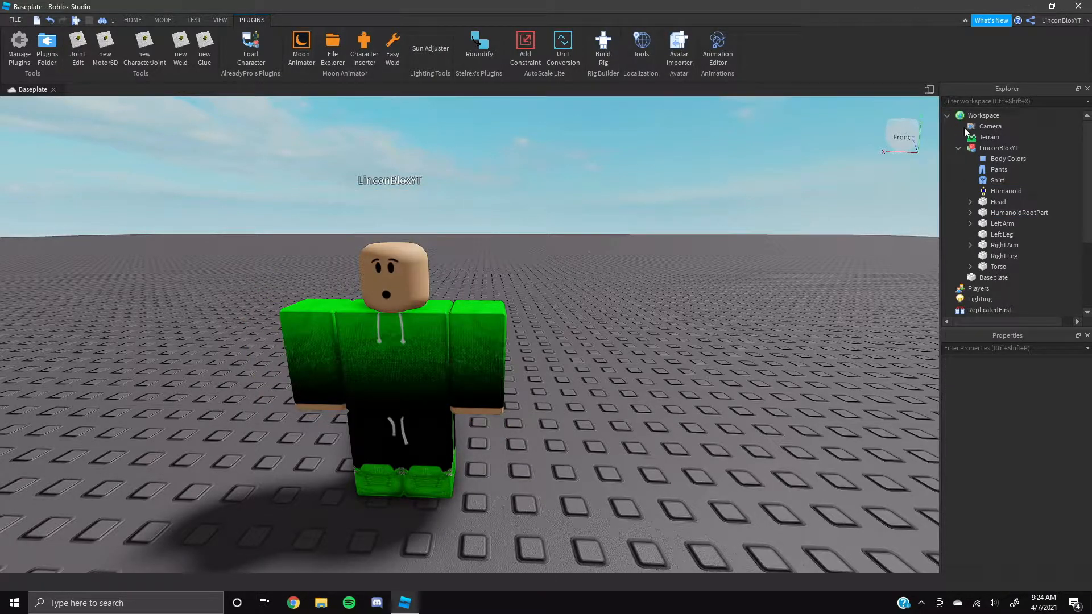
Export the whole character model to the Video GFX folder as an OBJ file named "Body", and close Studio without saving the place
{"action": "left_click", "coordinate": [993, 148]}
{"action": "right_click", "coordinate": [993, 148]}
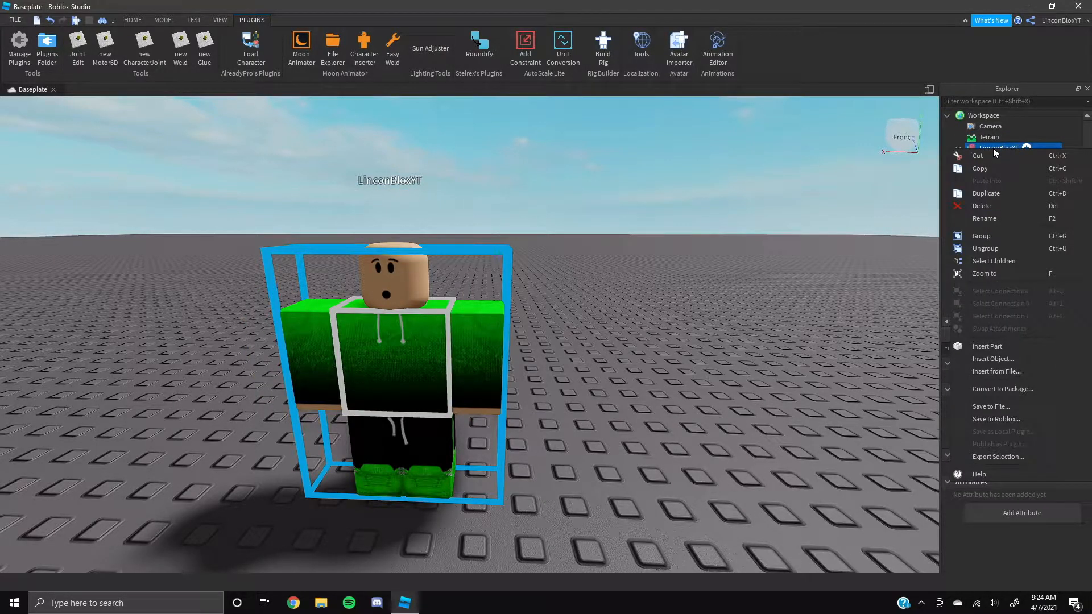
{"action": "left_click", "coordinate": [981, 454]}
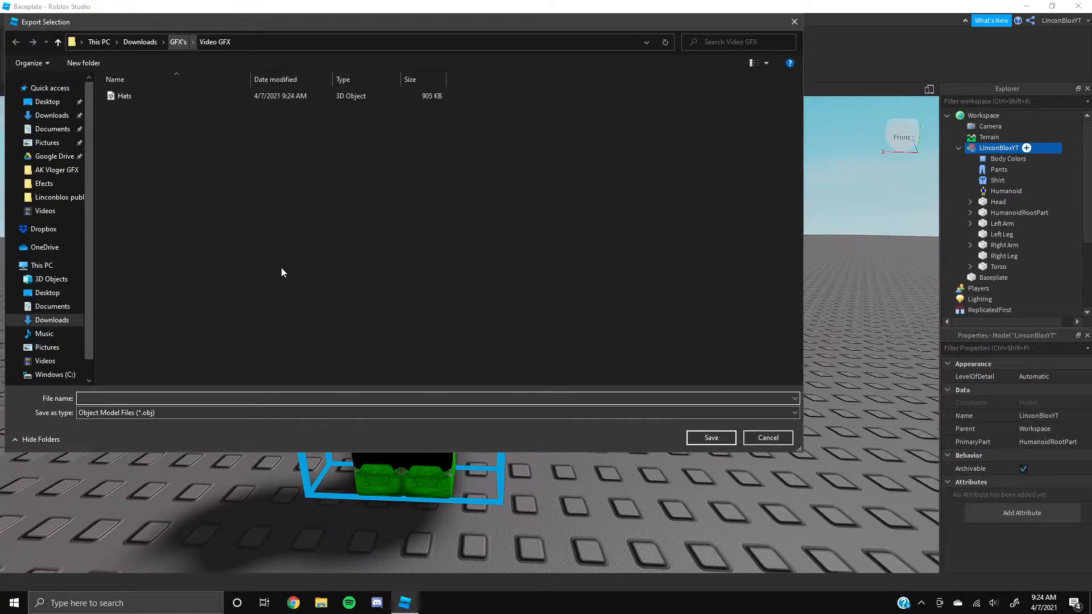
{"action": "type", "text": "Body"}
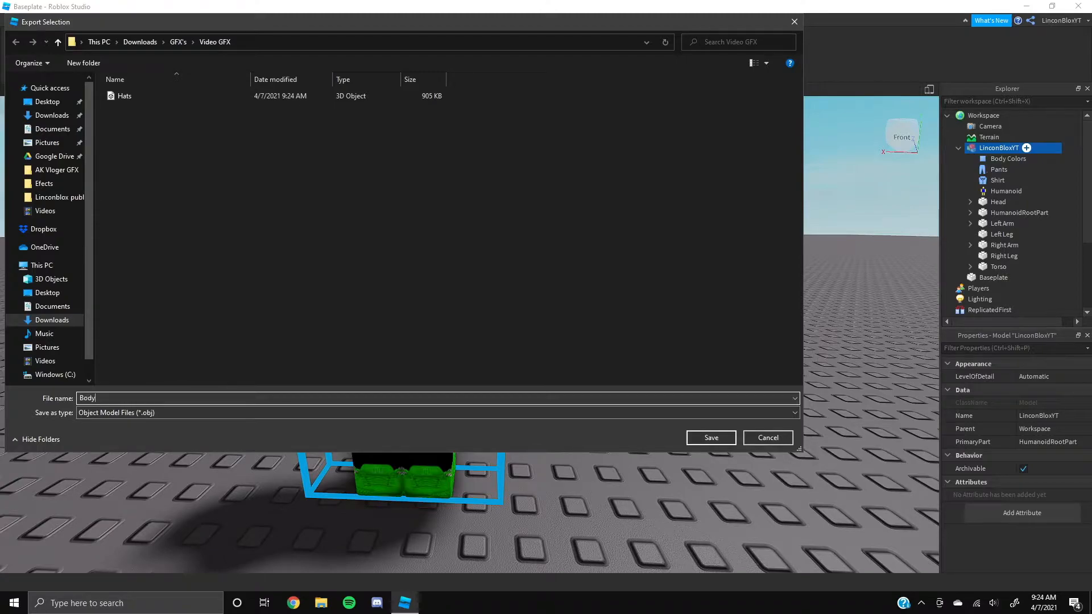
{"action": "left_click", "coordinate": [711, 438]}
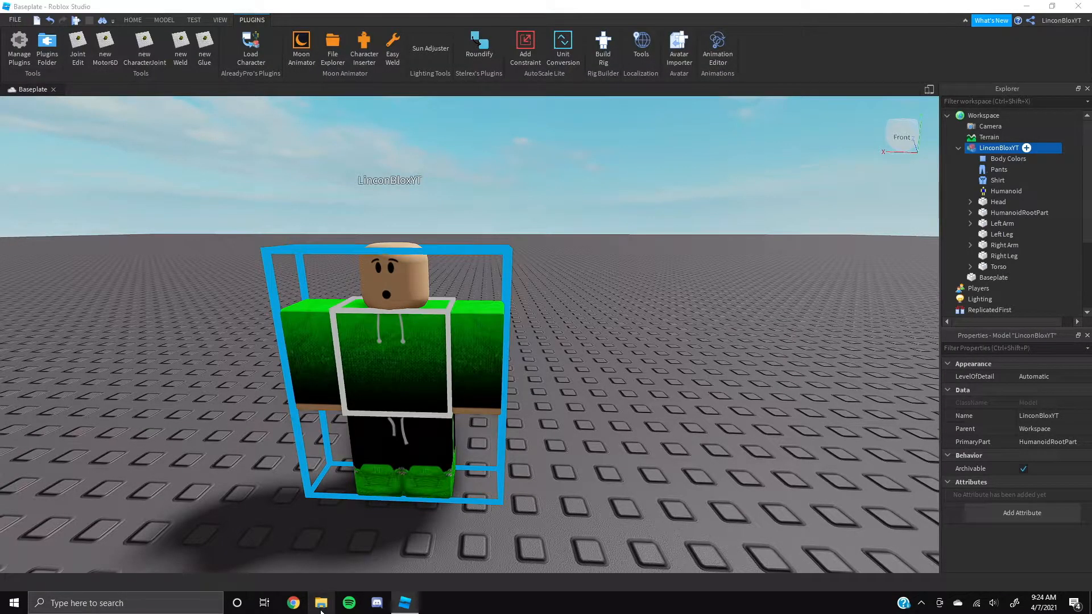
{"action": "left_click", "coordinate": [1078, 6]}
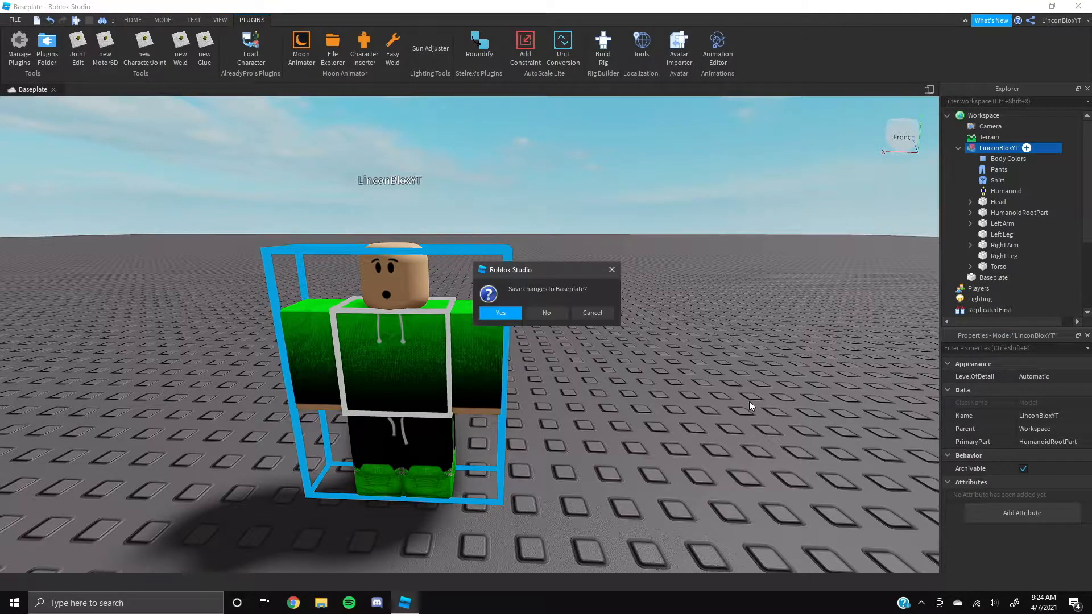
{"action": "left_click", "coordinate": [548, 312]}
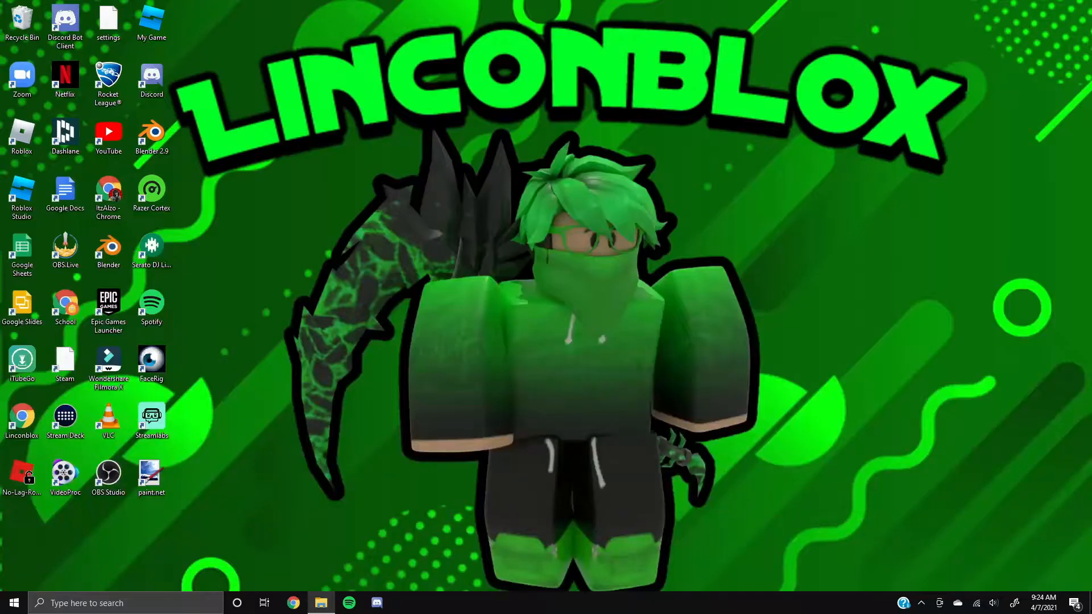
Open the PaintRigV3.blend1 rig file from the Downloads folder in Blender
{"action": "left_click", "coordinate": [321, 603]}
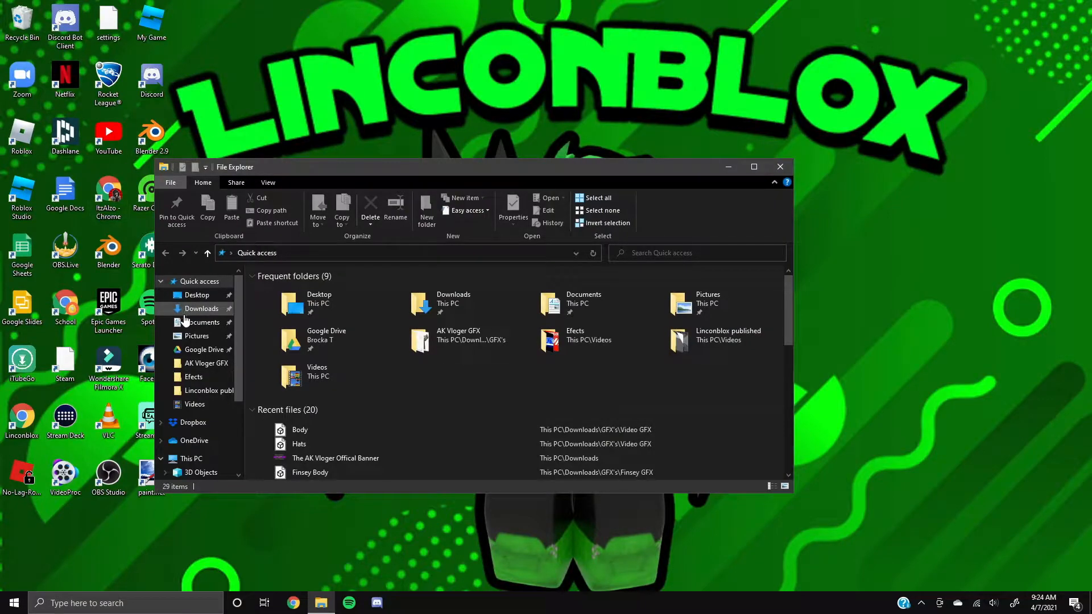
{"action": "left_click", "coordinate": [187, 311]}
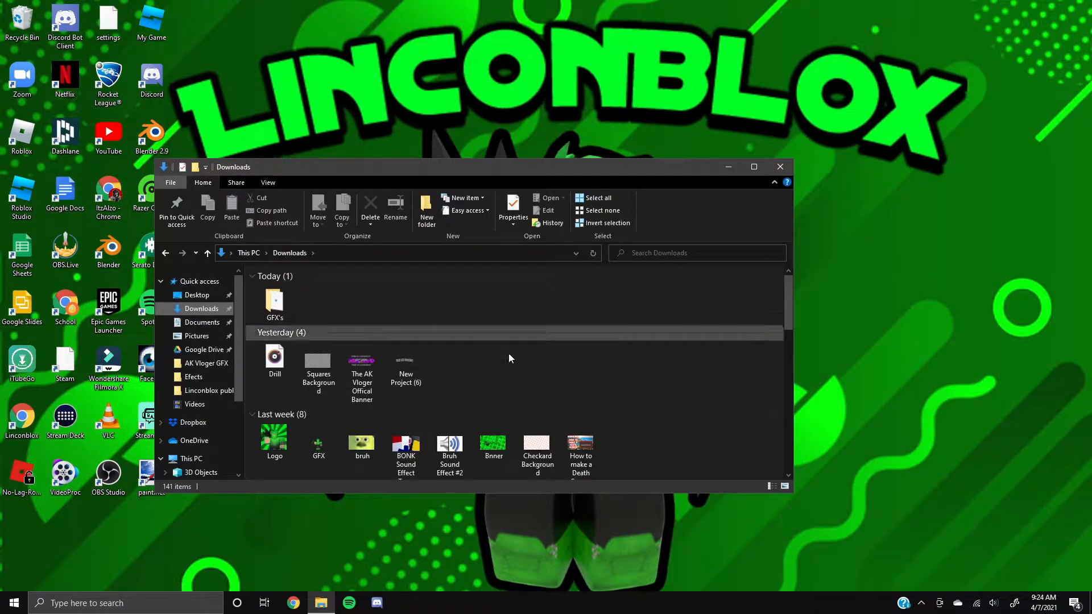
{"action": "scroll", "coordinate": [509, 362], "scroll_direction": "down", "scroll_amount": 5}
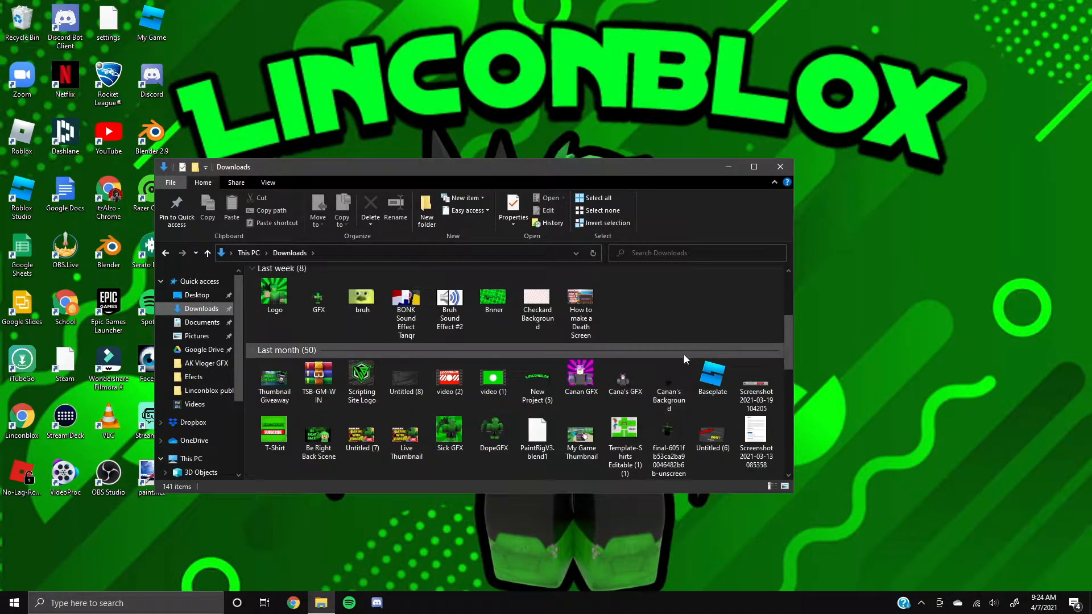
{"action": "scroll", "coordinate": [691, 323], "scroll_direction": "down", "scroll_amount": 2}
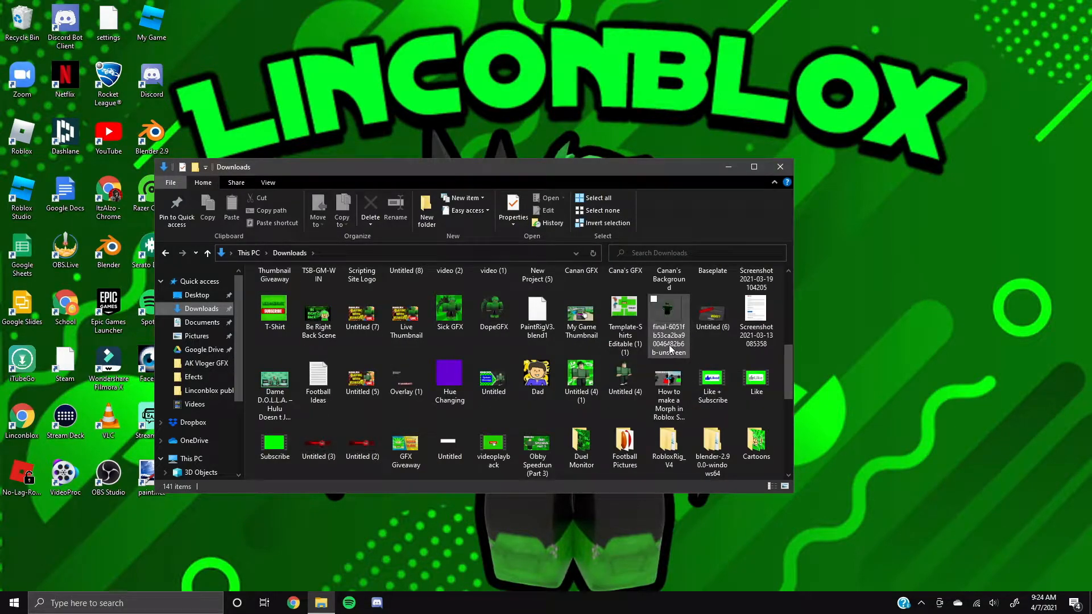
{"action": "double_click", "coordinate": [538, 331]}
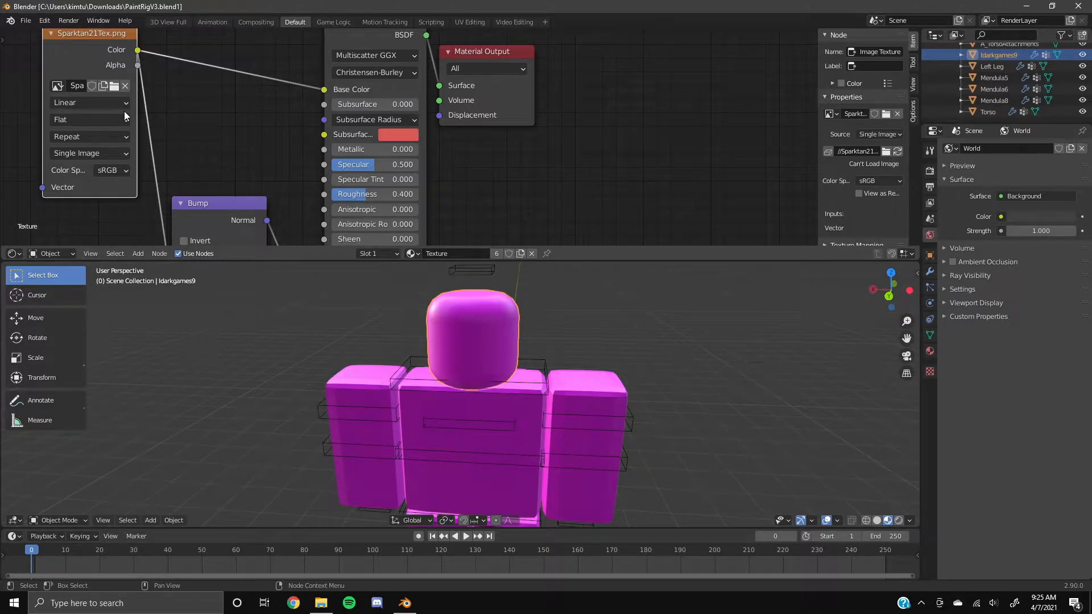
Replace the rig material's image texture with Linconbloxyt1Tex.png from the Video GFX folder inside GFX's
{"action": "left_click", "coordinate": [126, 86]}
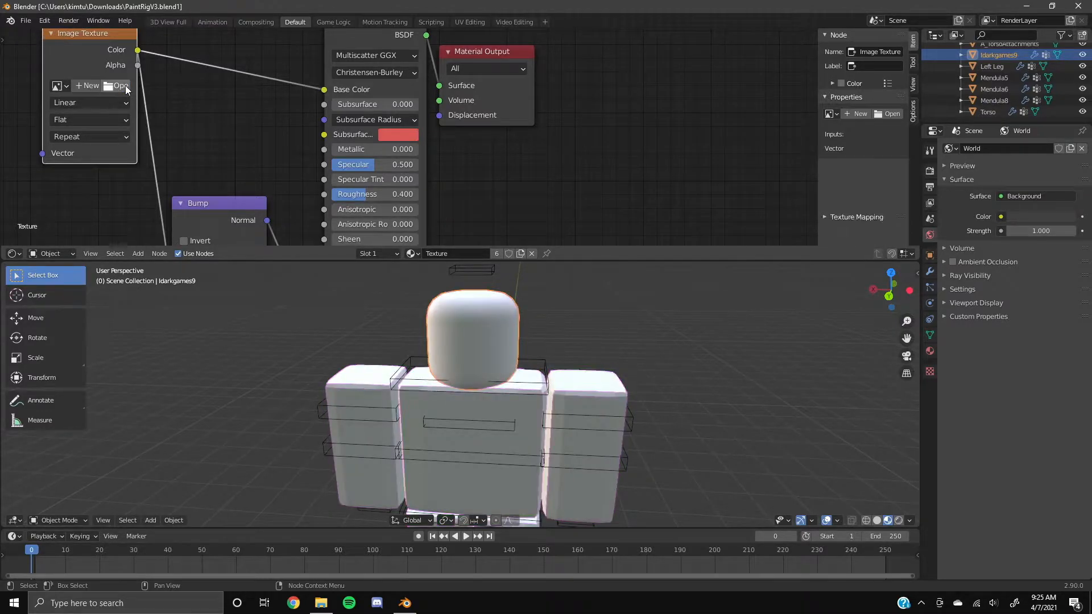
{"action": "left_click", "coordinate": [120, 86]}
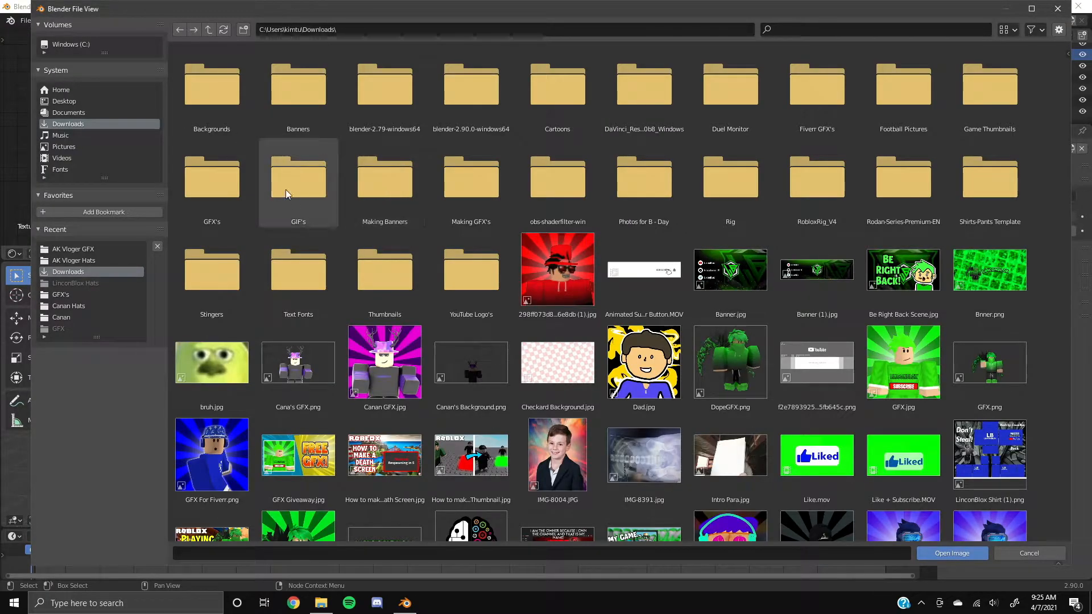
{"action": "double_click", "coordinate": [230, 185]}
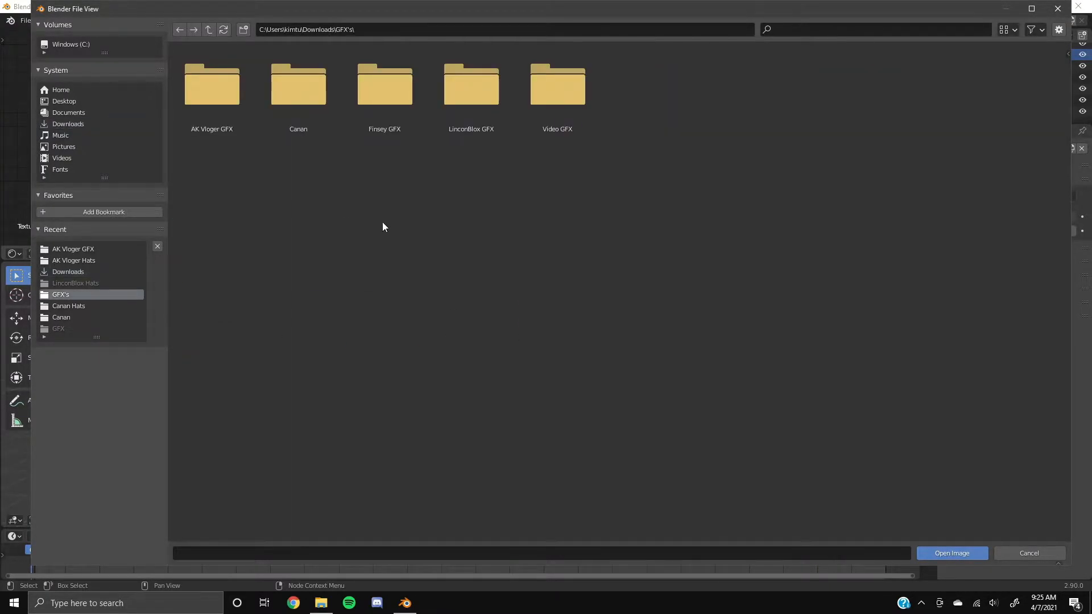
{"action": "double_click", "coordinate": [563, 112]}
{"action": "left_click", "coordinate": [208, 104]}
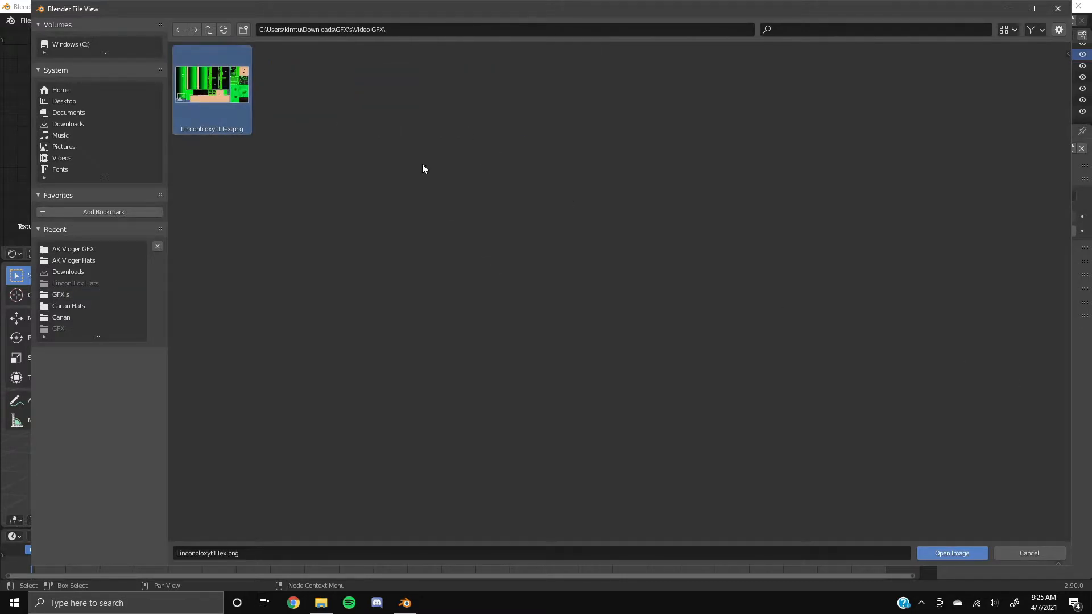
{"action": "left_click", "coordinate": [957, 553]}
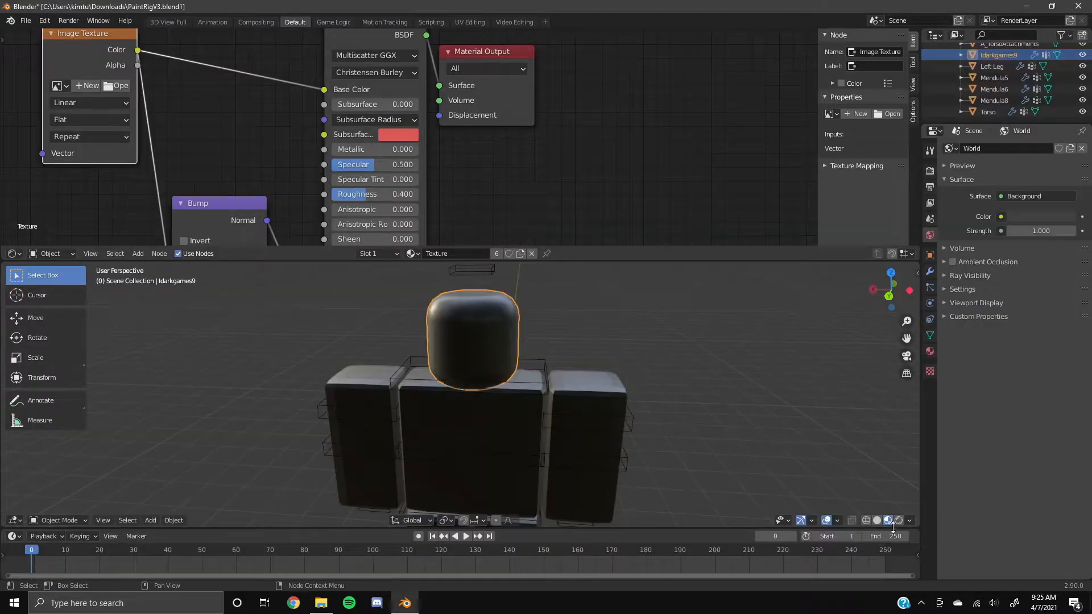
{"action": "middle_click_drag", "start_coordinate": [682, 366], "coordinate": [667, 369]}
{"action": "middle_click_drag", "start_coordinate": [570, 349], "coordinate": [654, 350]}
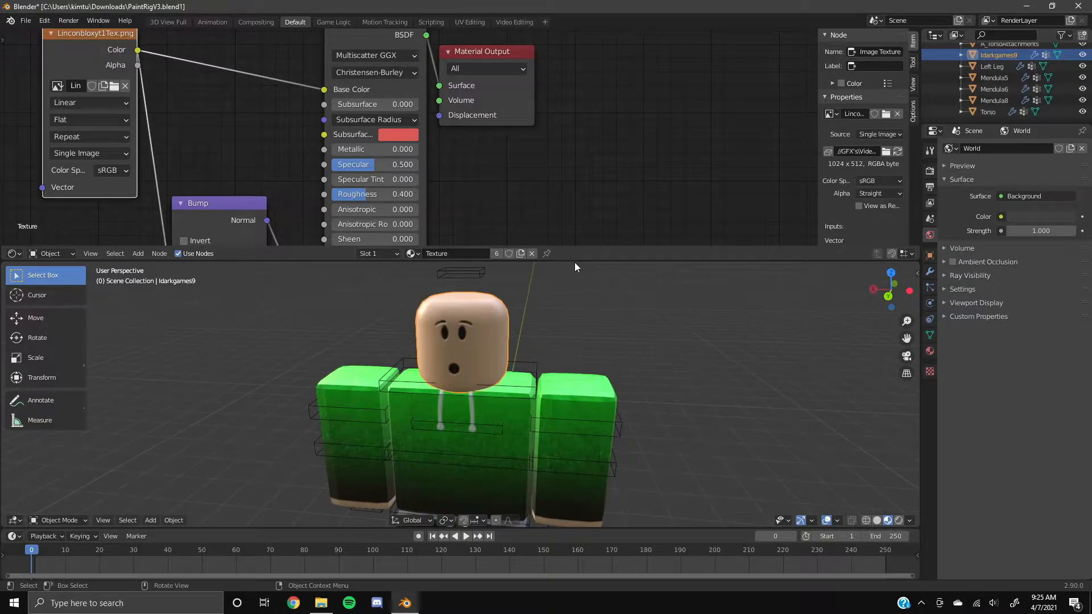
Enlarge the 3D viewport over the node editor, and import Hats.obj from the Video GFX folder in Wavefront format
{"action": "left_click_drag", "start_coordinate": [570, 261], "coordinate": [352, 57]}
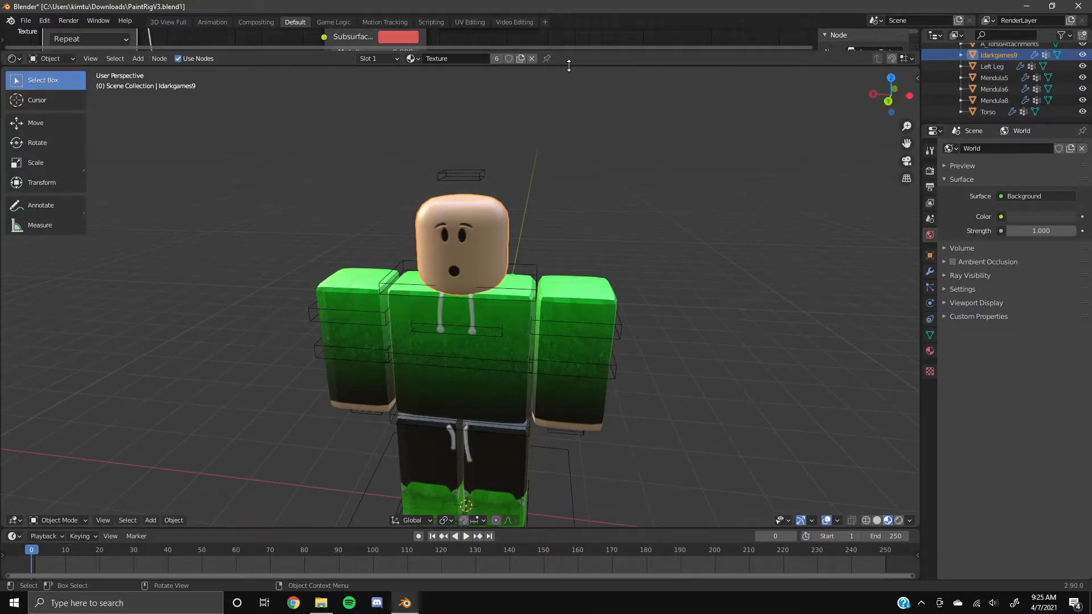
{"action": "left_click_drag", "start_coordinate": [568, 64], "coordinate": [569, 26]}
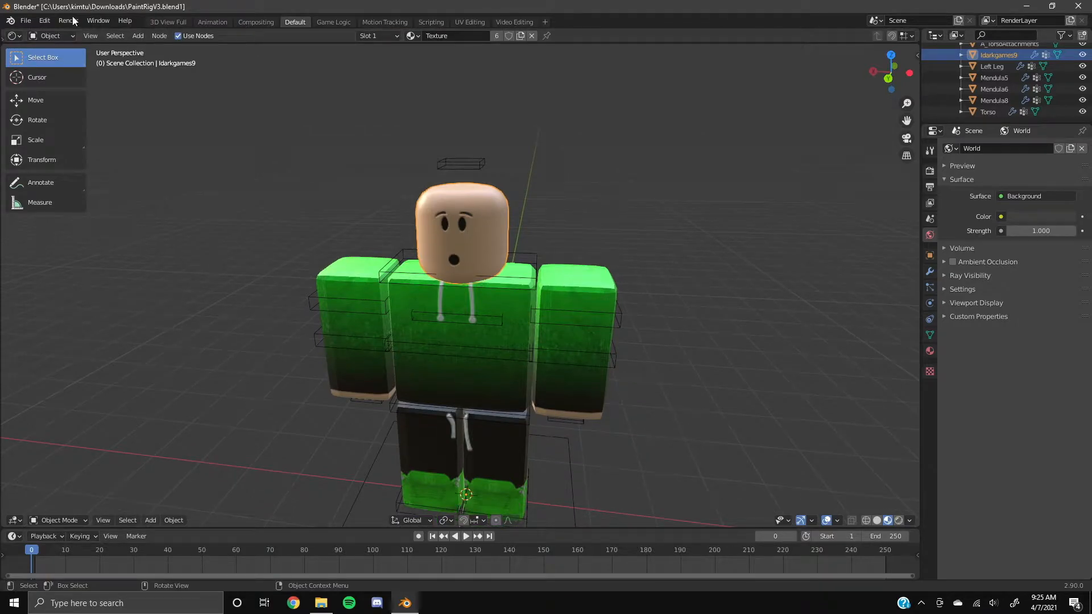
{"action": "left_click", "coordinate": [26, 21]}
{"action": "mouse_move", "coordinate": [76, 170]}
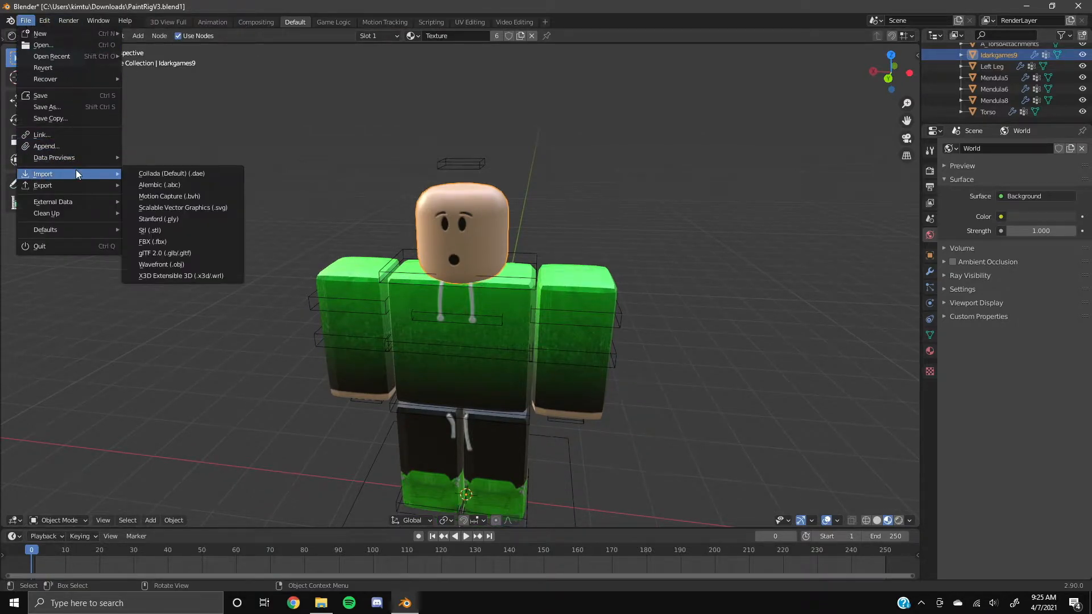
{"action": "left_click", "coordinate": [168, 264]}
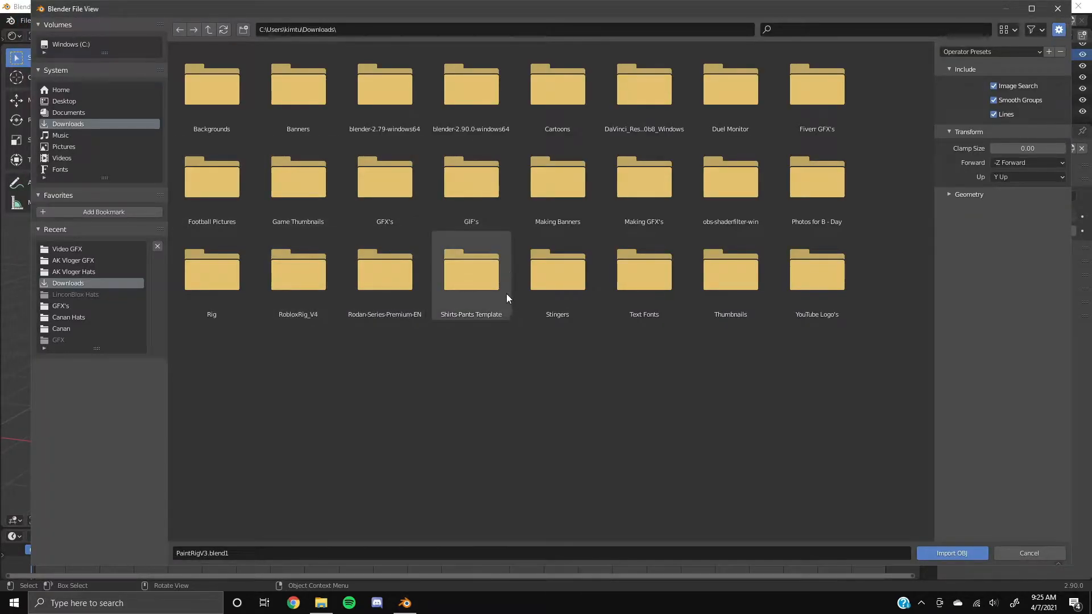
{"action": "left_click", "coordinate": [384, 190]}
{"action": "double_click", "coordinate": [385, 187]}
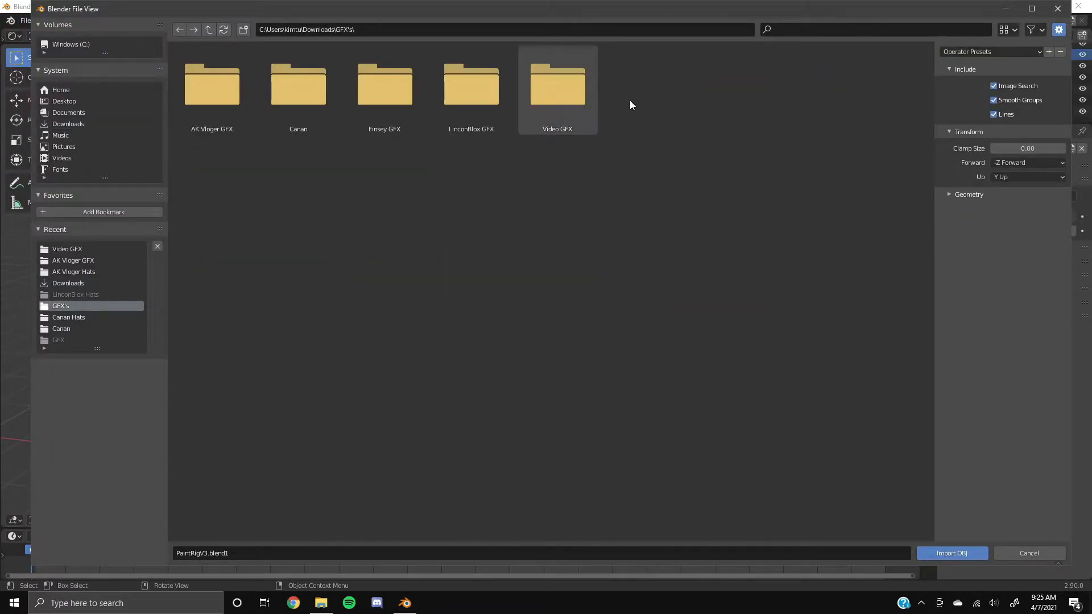
{"action": "double_click", "coordinate": [560, 104]}
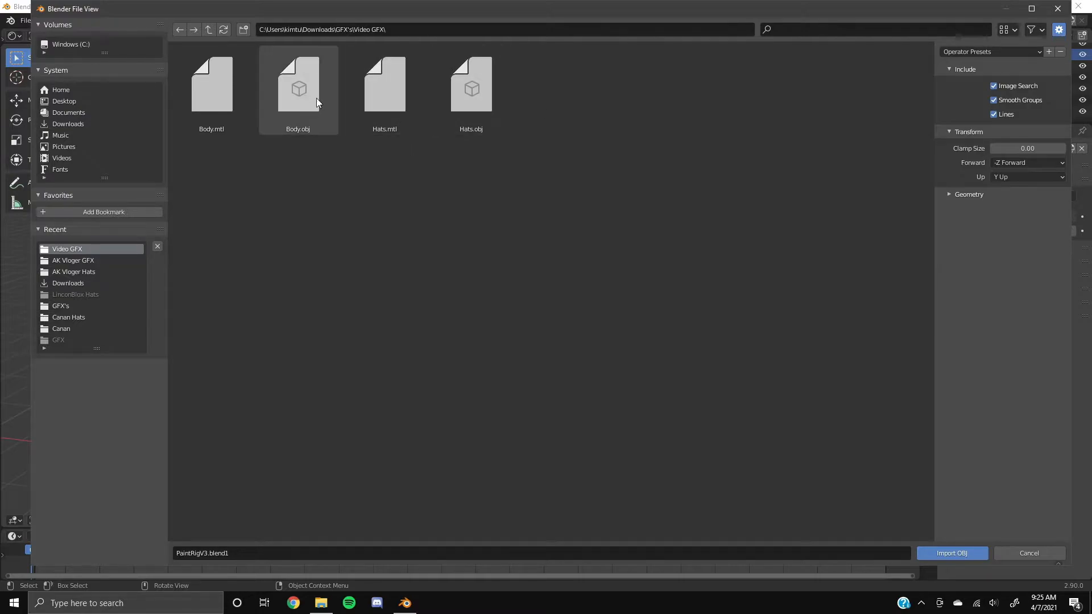
{"action": "left_click", "coordinate": [479, 100]}
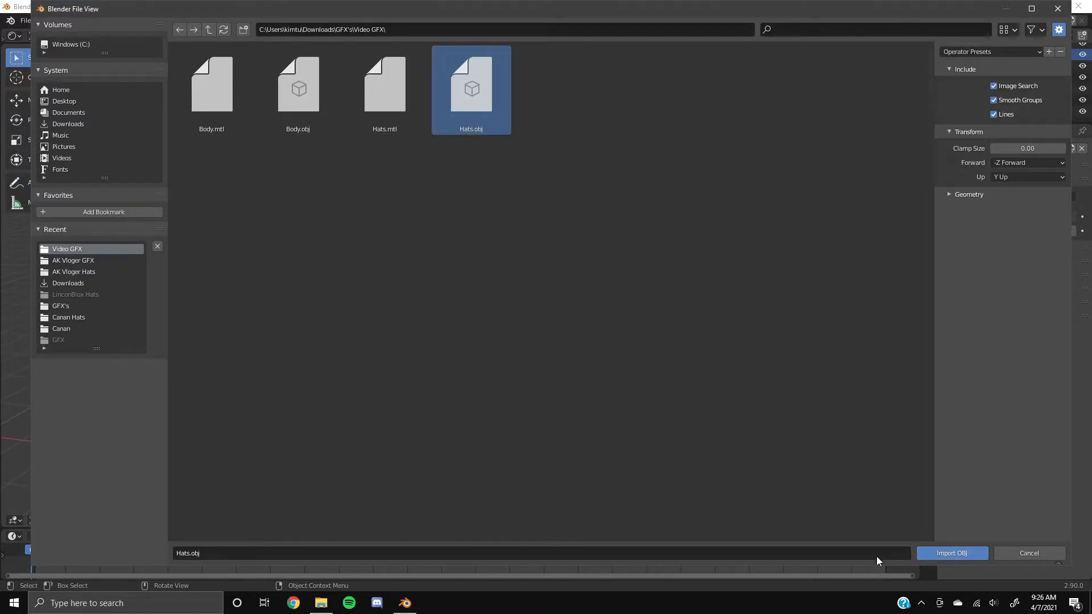
{"action": "left_click", "coordinate": [946, 551]}
Move the imported accessories slightly forward along the Y axis to seat them on the head, and deselect them
{"action": "middle_click_drag", "start_coordinate": [774, 408], "coordinate": [775, 394]}
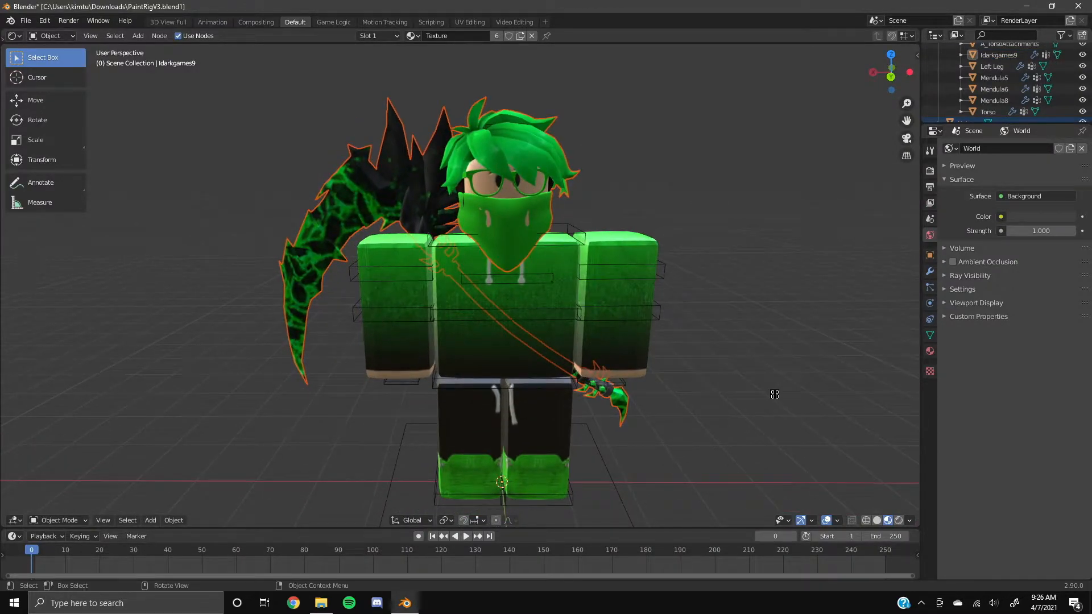
{"action": "left_click", "coordinate": [35, 100]}
{"action": "middle_click_drag", "start_coordinate": [204, 175], "coordinate": [677, 216]}
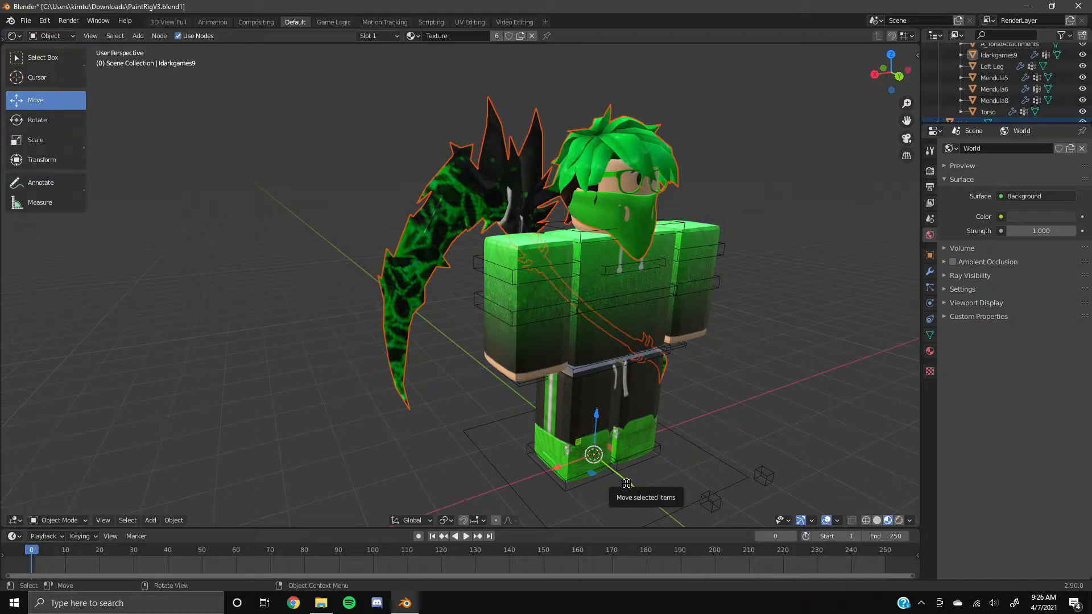
{"action": "left_click_drag", "start_coordinate": [628, 482], "coordinate": [630, 483]}
{"action": "left_click", "coordinate": [795, 311]}
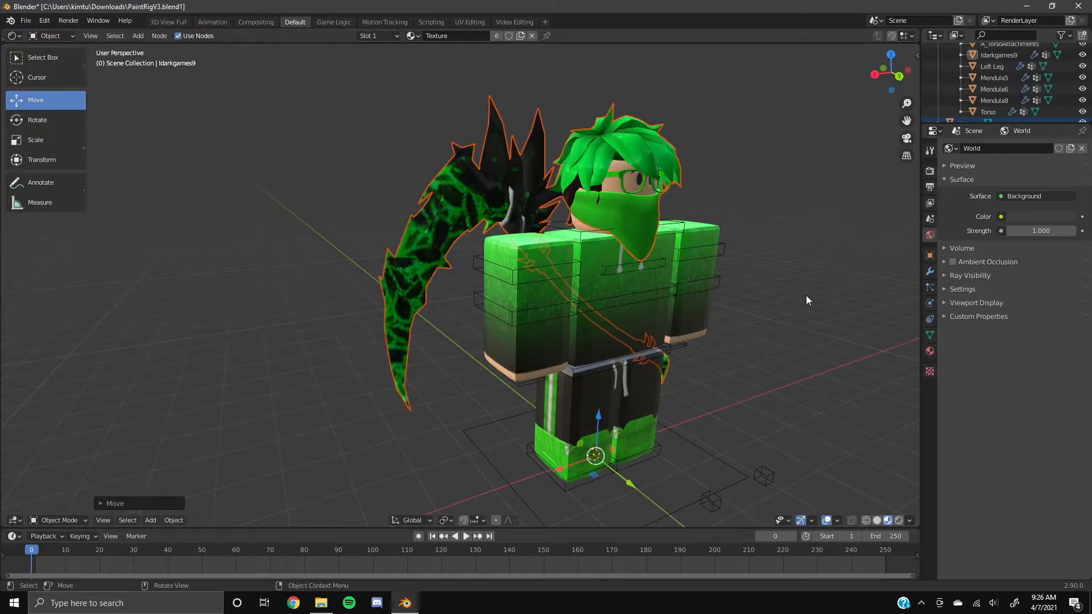
{"action": "middle_click_drag", "start_coordinate": [808, 296], "coordinate": [768, 296]}
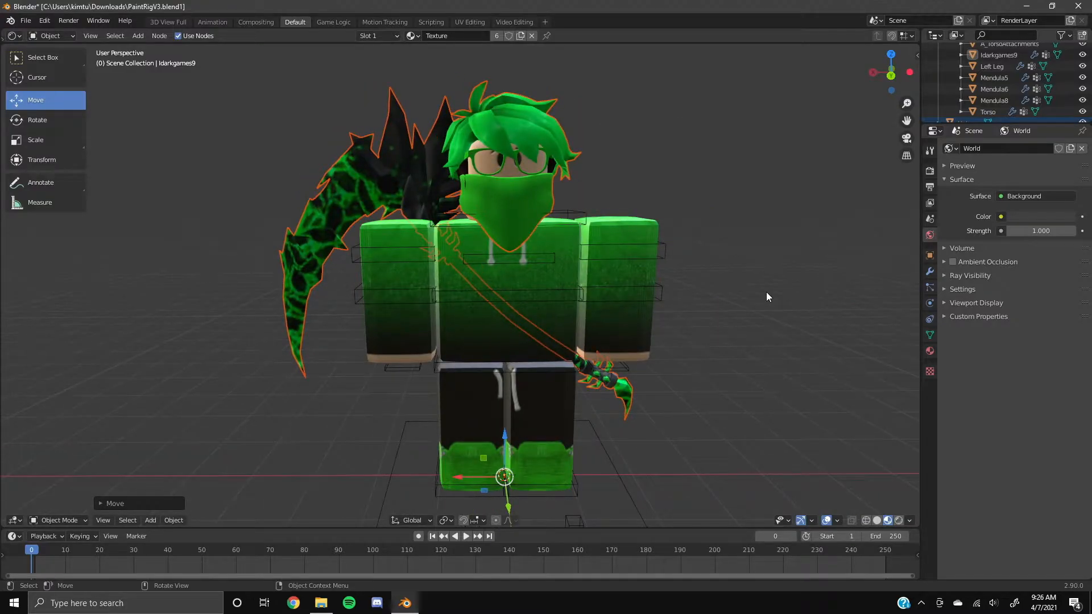
{"action": "left_click", "coordinate": [758, 278]}
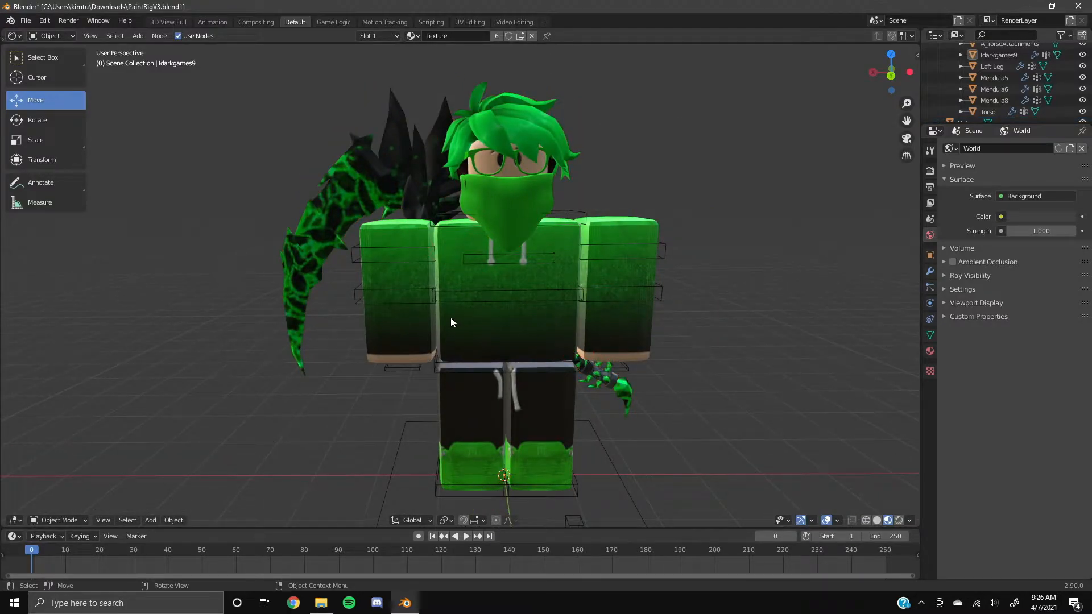
Select the character's RoBone armature and switch it to Pose Mode
{"action": "left_click", "coordinate": [396, 254]}
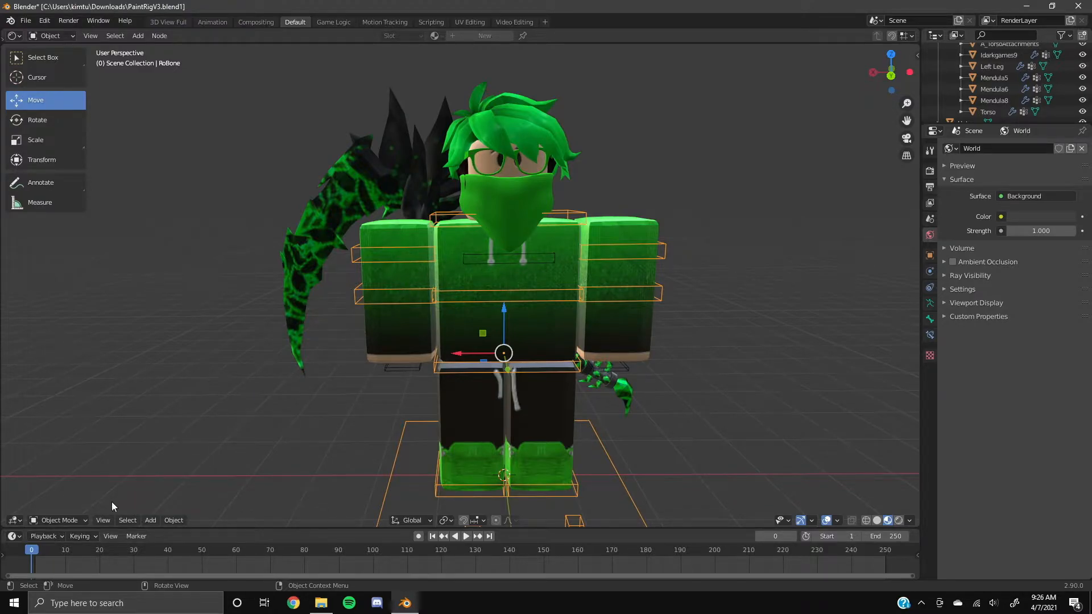
{"action": "left_click", "coordinate": [59, 520]}
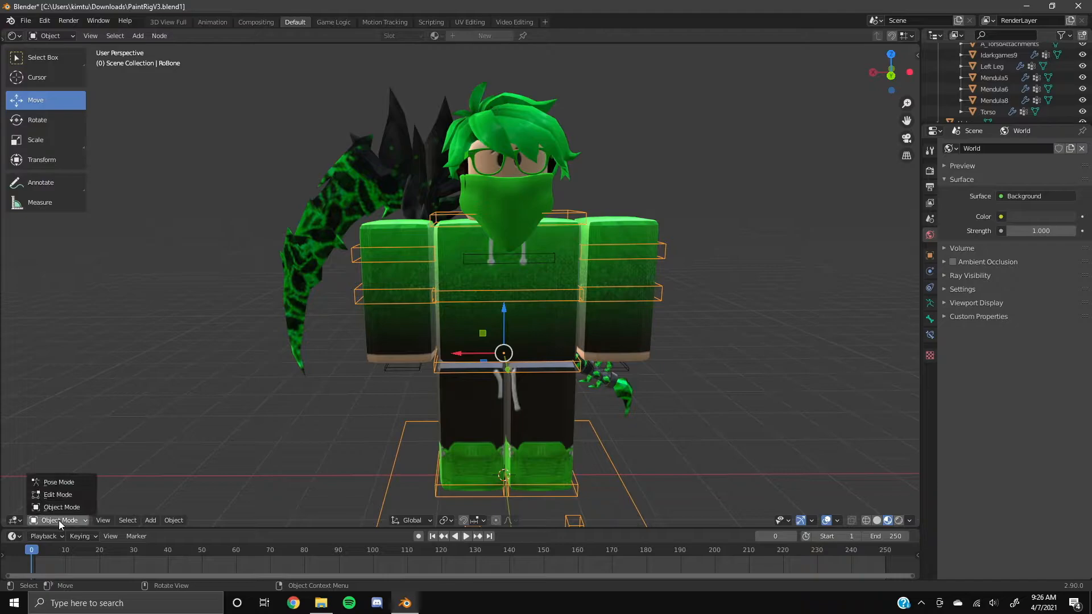
{"action": "left_click", "coordinate": [60, 482]}
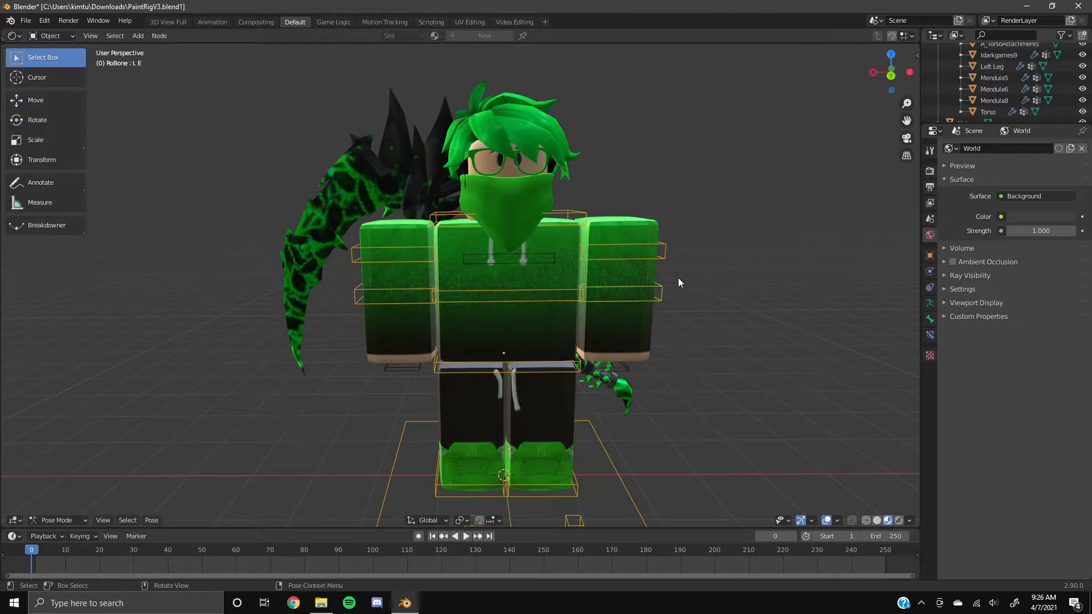
Rotate the character's right upper-arm bone (R A) slightly outward from the body
{"action": "middle_click_drag", "start_coordinate": [671, 278], "coordinate": [673, 286]}
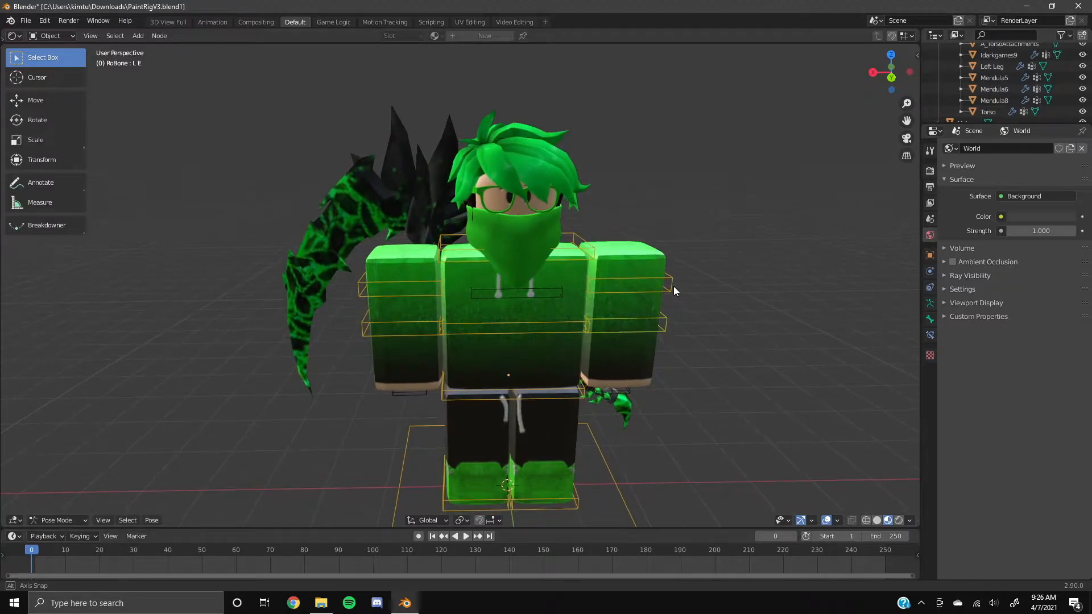
{"action": "left_click", "coordinate": [404, 294]}
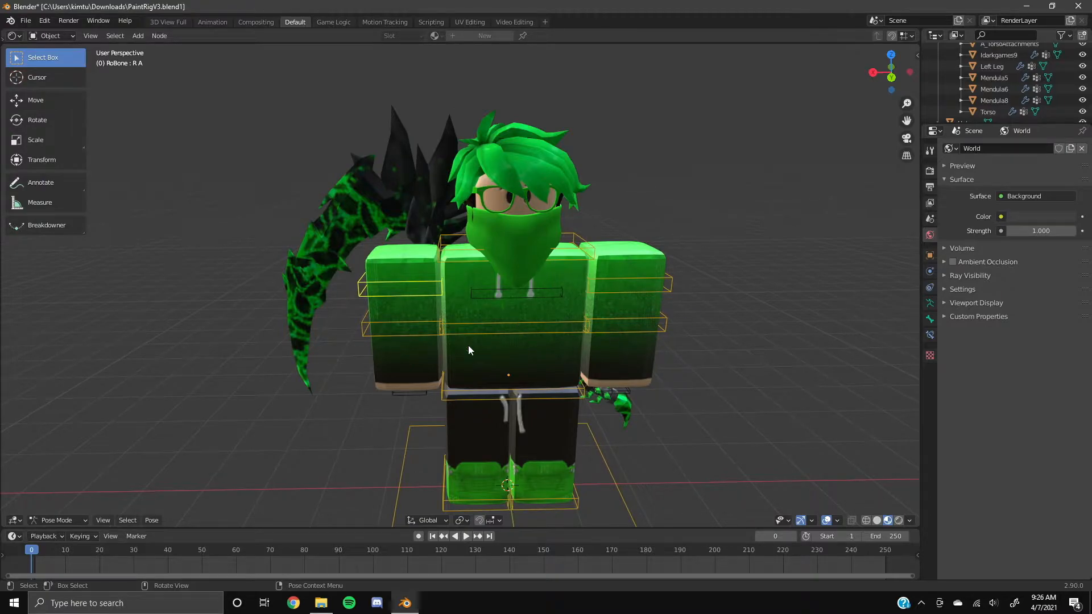
{"action": "left_click", "coordinate": [35, 100]}
{"action": "left_click", "coordinate": [38, 120]}
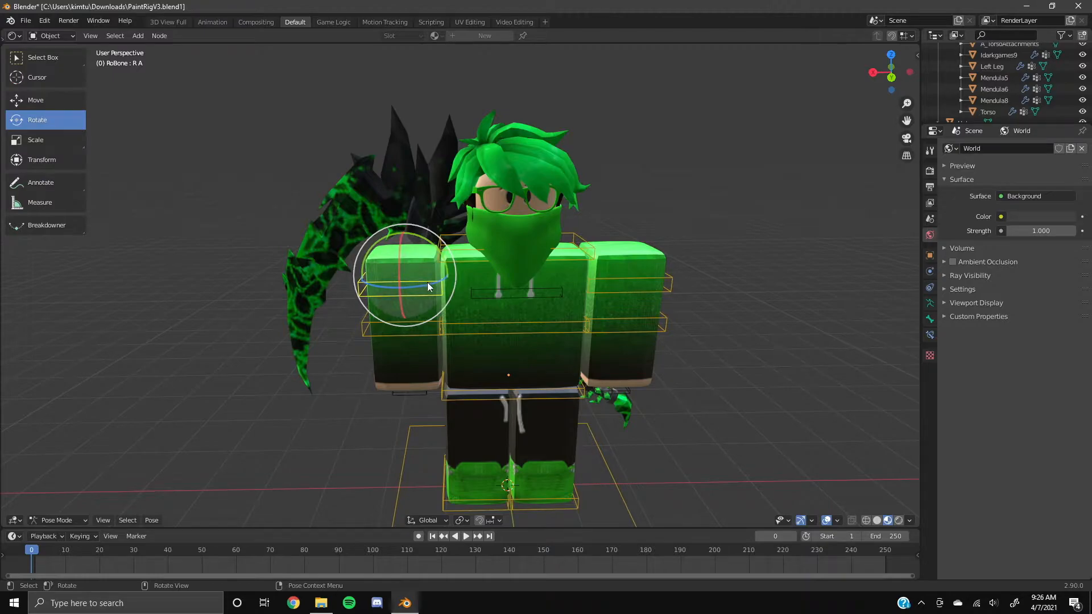
{"action": "mouse_move", "coordinate": [398, 275]}
{"action": "left_mouse_down"}
{"action": "mouse_move", "coordinate": [396, 254]}
{"action": "mouse_move", "coordinate": [414, 313]}
{"action": "mouse_move", "coordinate": [405, 284]}
{"action": "left_mouse_up"}
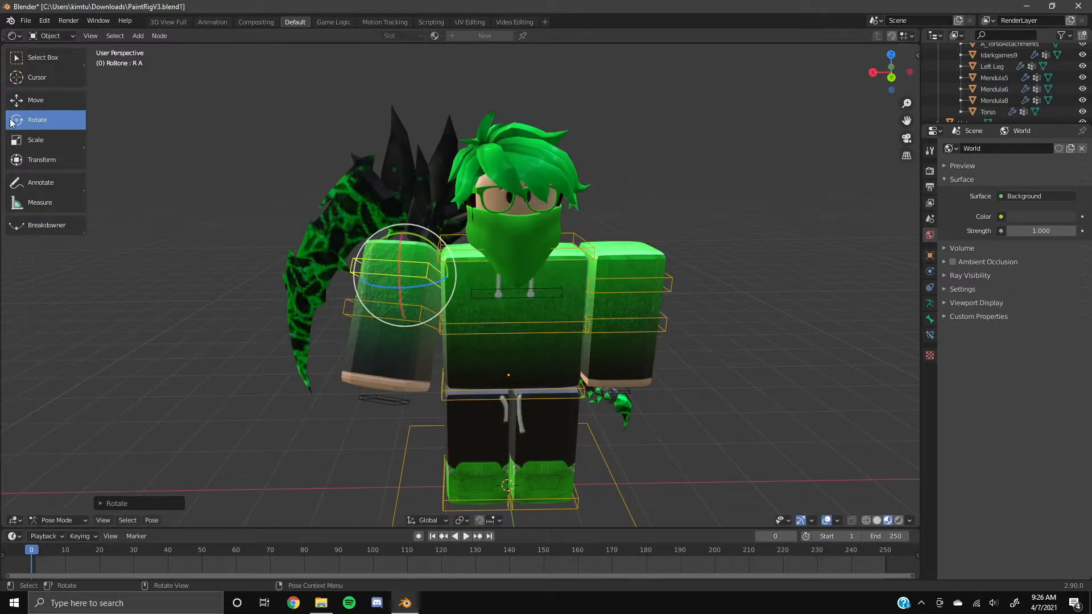
{"action": "left_click", "coordinate": [56, 102]}
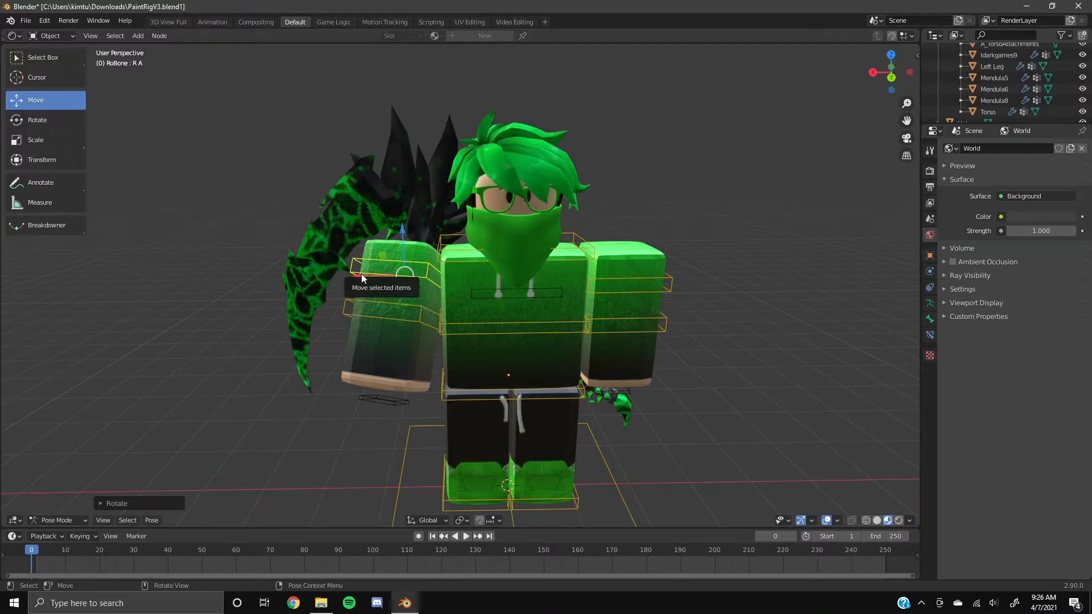
{"action": "left_click_drag", "start_coordinate": [367, 271], "coordinate": [373, 272]}
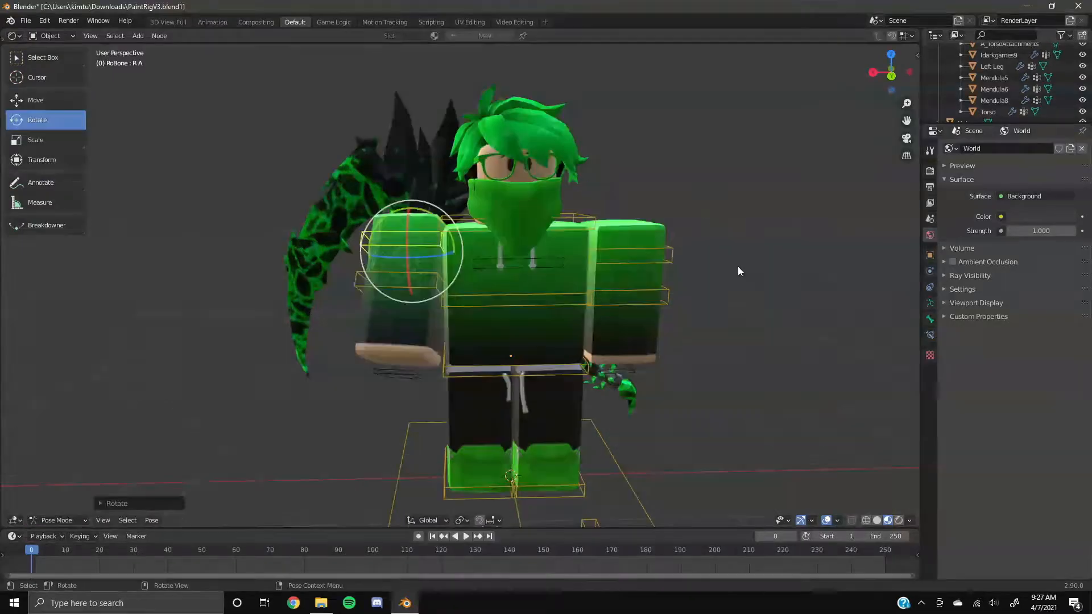
Swing the right arm forward by rotating its arm bones
{"action": "left_click", "coordinate": [362, 283]}
{"action": "left_click_drag", "start_coordinate": [400, 286], "coordinate": [403, 245]}
{"action": "left_click", "coordinate": [377, 234]}
Rotate the left upper-arm bone (L A) so the arm swings outward from the torso
{"action": "left_click", "coordinate": [612, 258]}
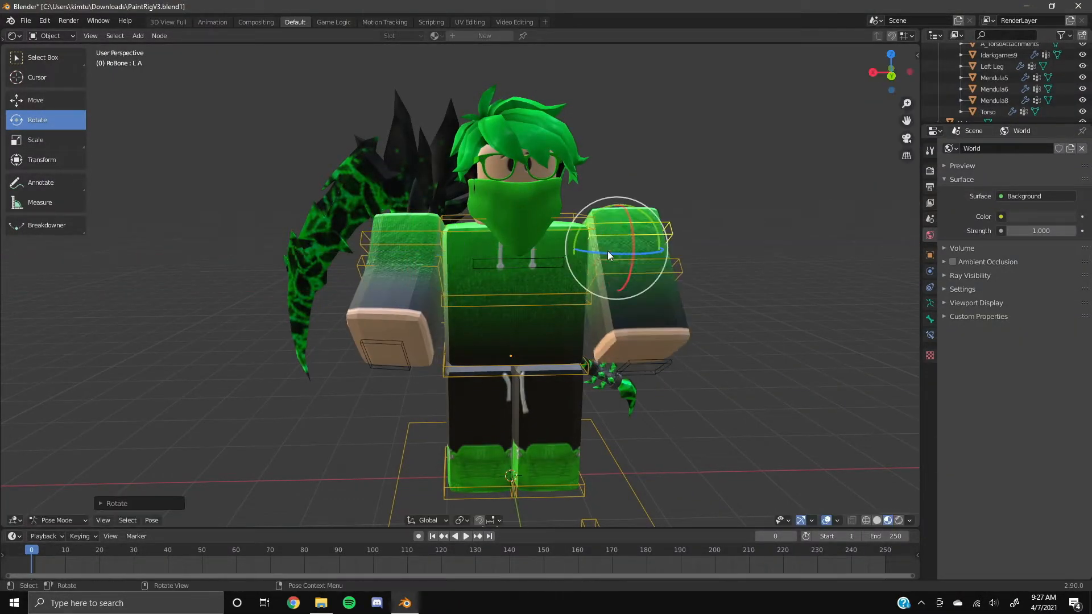
{"action": "left_click_drag", "start_coordinate": [640, 288], "coordinate": [635, 289]}
{"action": "left_click", "coordinate": [642, 232]}
{"action": "left_click_drag", "start_coordinate": [617, 255], "coordinate": [642, 255]}
Readjust the right and left upper-arm rotations so both arms hang lower beside the torso
{"action": "left_click", "coordinate": [392, 237]}
{"action": "left_click_drag", "start_coordinate": [407, 260], "coordinate": [427, 468]}
{"action": "left_click", "coordinate": [654, 230]}
{"action": "left_click_drag", "start_coordinate": [632, 259], "coordinate": [512, 310]}
Rotate the Head bone to turn the head toward the character's left
{"action": "left_click", "coordinate": [534, 297]}
{"action": "left_click", "coordinate": [453, 234]}
{"action": "left_click_drag", "start_coordinate": [494, 225], "coordinate": [605, 220]}
{"action": "left_click_drag", "start_coordinate": [540, 226], "coordinate": [796, 278]}
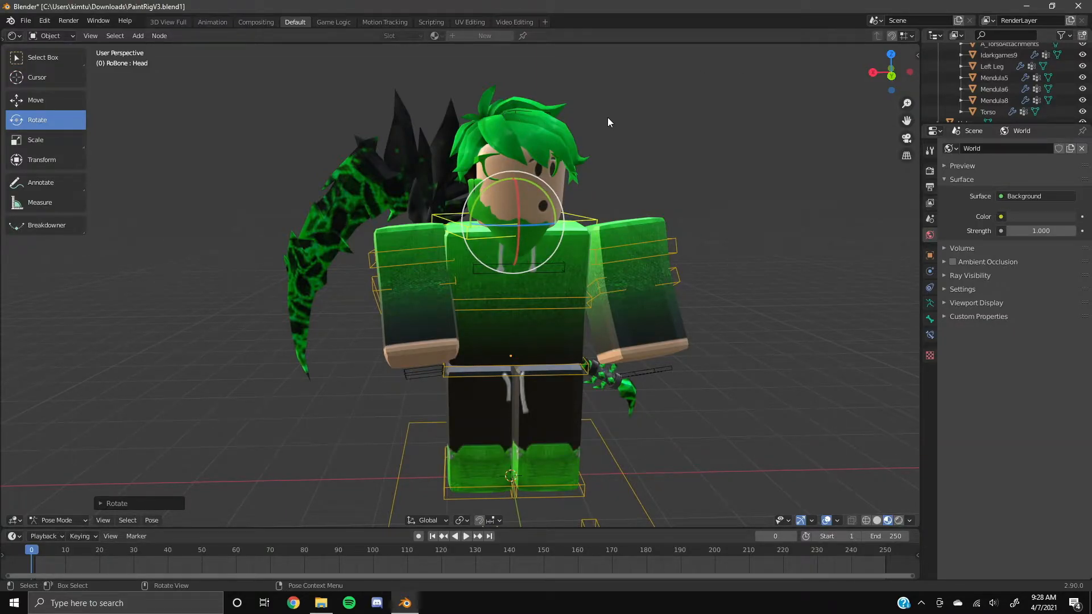
In Object Mode, rotate the Hats accessories about the vertical axis to line them up with the turned head, and deselect them
{"action": "key", "text": "ctrl+Tab"}
{"action": "left_click", "coordinate": [309, 260]}
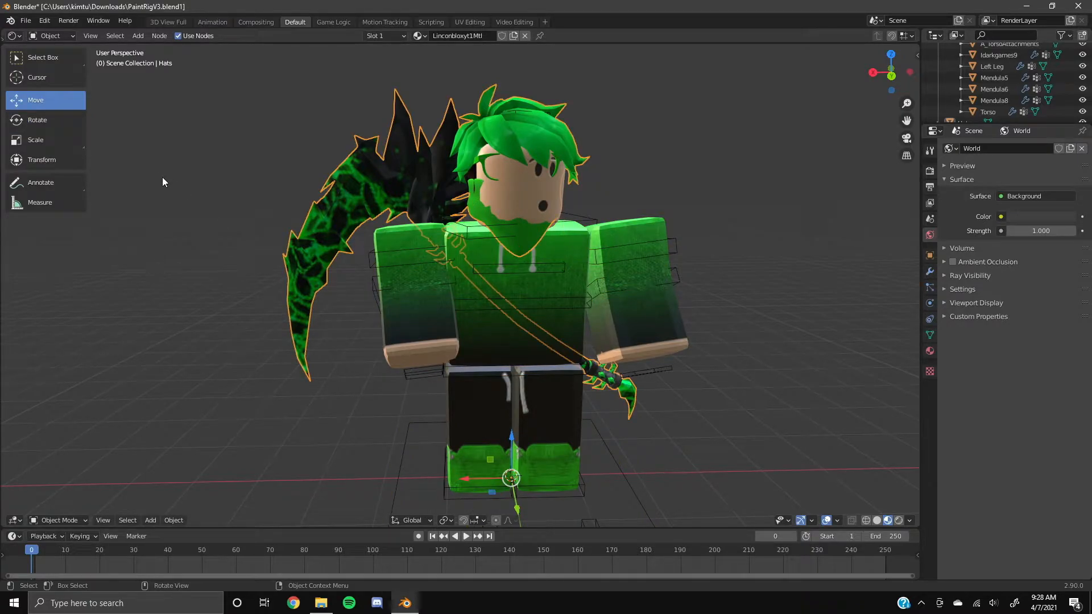
{"action": "left_click", "coordinate": [61, 122]}
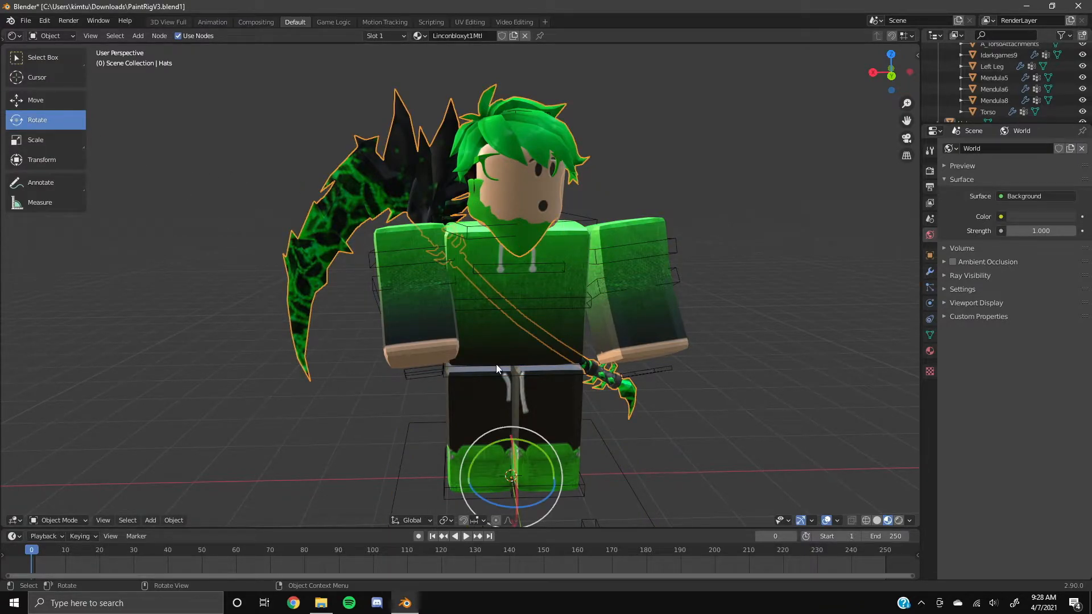
{"action": "middle_click_drag", "start_coordinate": [788, 367], "coordinate": [825, 367]}
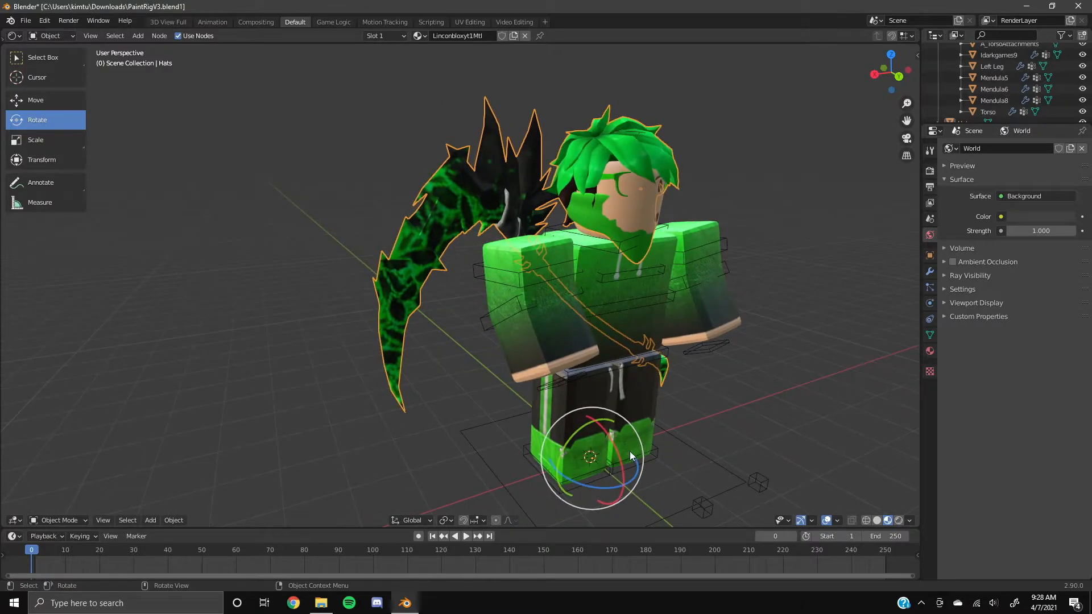
{"action": "left_click_drag", "start_coordinate": [616, 454], "coordinate": [620, 457]}
{"action": "middle_click_drag", "start_coordinate": [742, 390], "coordinate": [693, 381]}
{"action": "left_click_drag", "start_coordinate": [502, 499], "coordinate": [529, 503]}
{"action": "mouse_move", "coordinate": [653, 449]}
{"action": "middle_mouse_down"}
{"action": "mouse_move", "coordinate": [633, 448]}
{"action": "mouse_move", "coordinate": [647, 448]}
{"action": "middle_mouse_up"}
{"action": "left_click_drag", "start_coordinate": [479, 498], "coordinate": [481, 499]}
{"action": "left_click", "coordinate": [703, 410]}
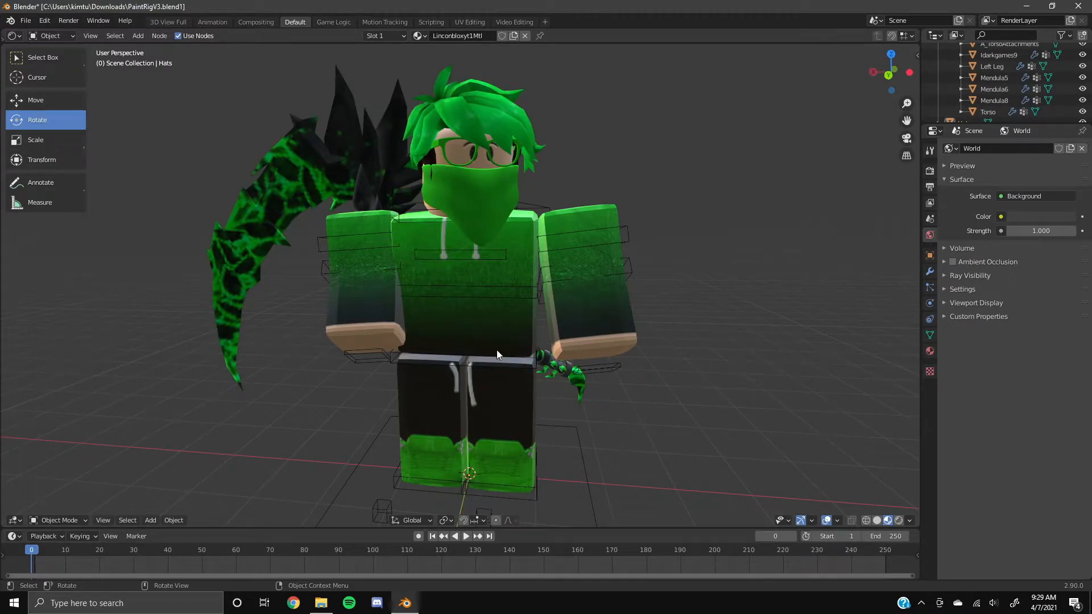
In Pose Mode, rotate the right lower-leg bone R K.001 about 17 degrees around the vertical axis and turn the left one, L K.001, outward
{"action": "left_click", "coordinate": [439, 486]}
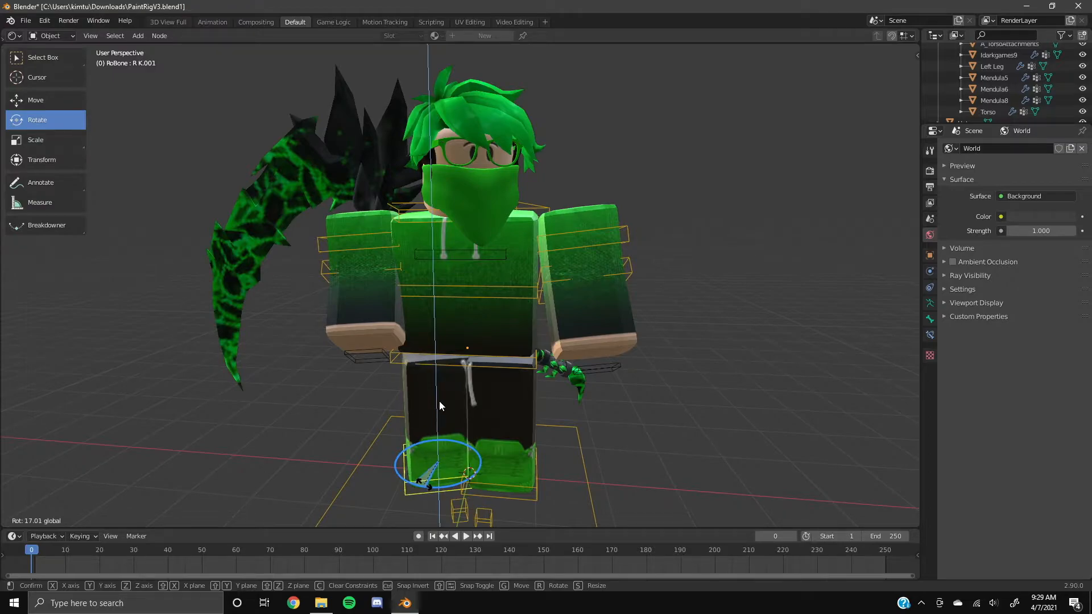
{"action": "left_click", "coordinate": [476, 487]}
{"action": "left_click_drag", "start_coordinate": [468, 476], "coordinate": [482, 483]}
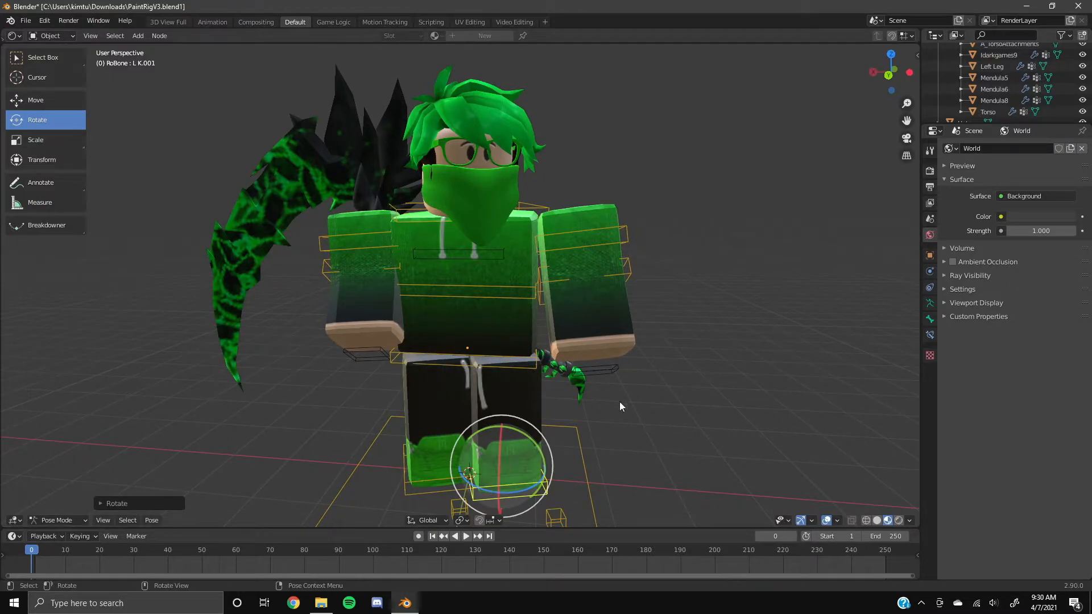
In the Hats material's nodes, move the image texture link from the Principled BSDF's Alpha input to Clearcoat Normal
{"action": "left_click", "coordinate": [715, 173]}
{"action": "scroll", "coordinate": [705, 232], "scroll_direction": "down", "scroll_amount": 2}
{"action": "scroll", "coordinate": [703, 271], "scroll_direction": "up", "scroll_amount": 2}
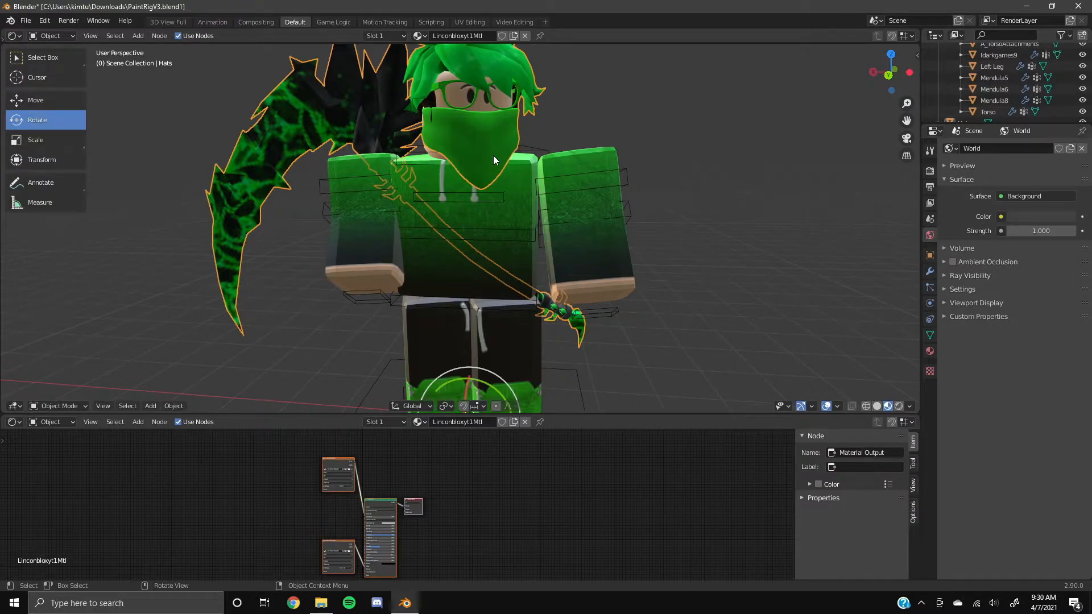
{"action": "scroll", "coordinate": [275, 549], "scroll_direction": "up", "scroll_amount": 7}
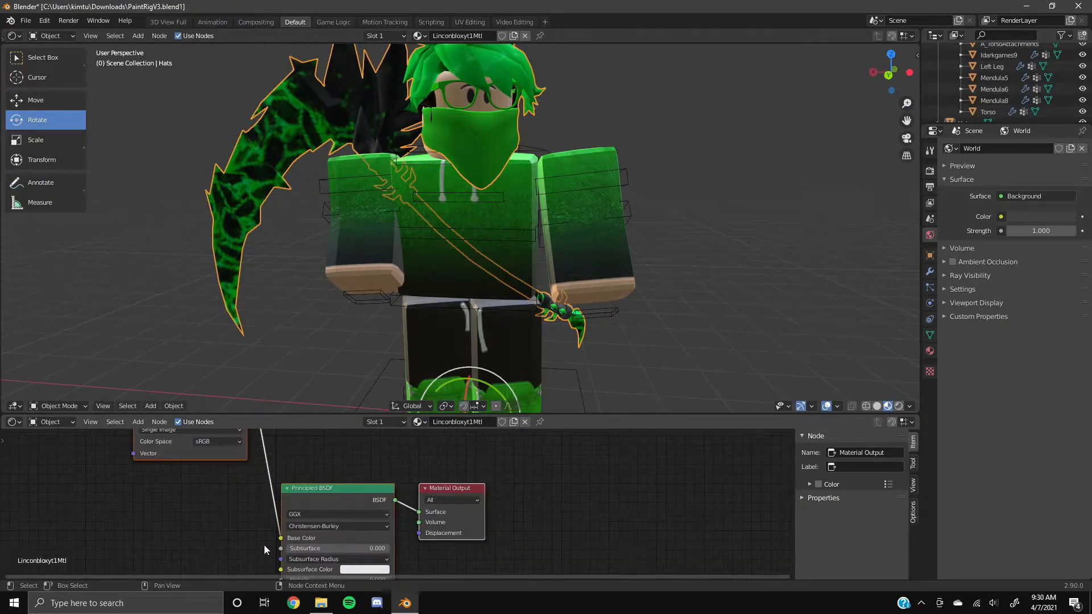
{"action": "left_click_drag", "start_coordinate": [792, 489], "coordinate": [773, 553]}
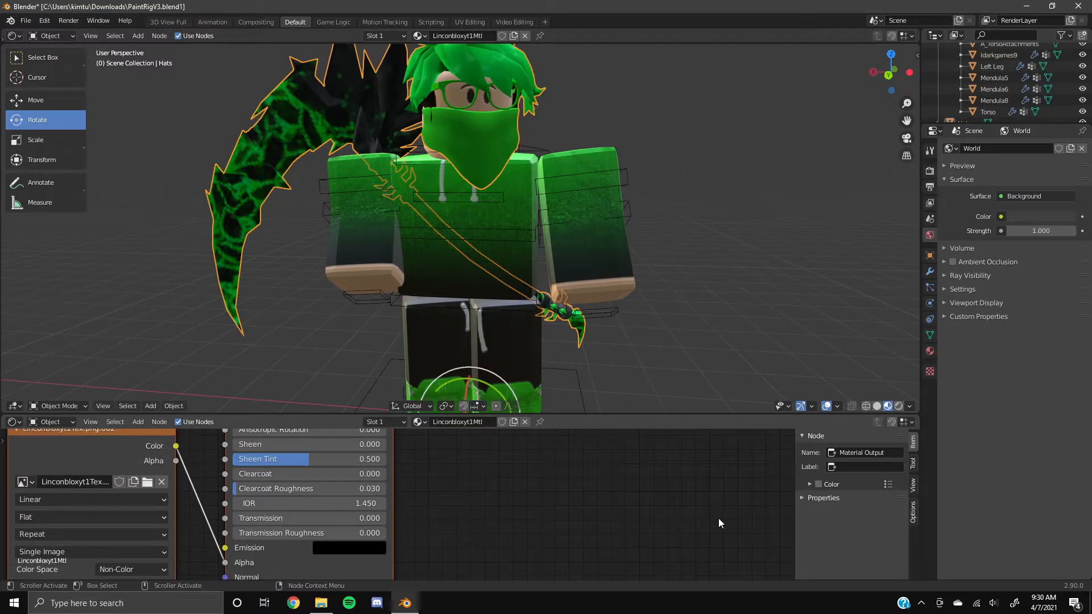
{"action": "left_click_drag", "start_coordinate": [790, 544], "coordinate": [788, 556]}
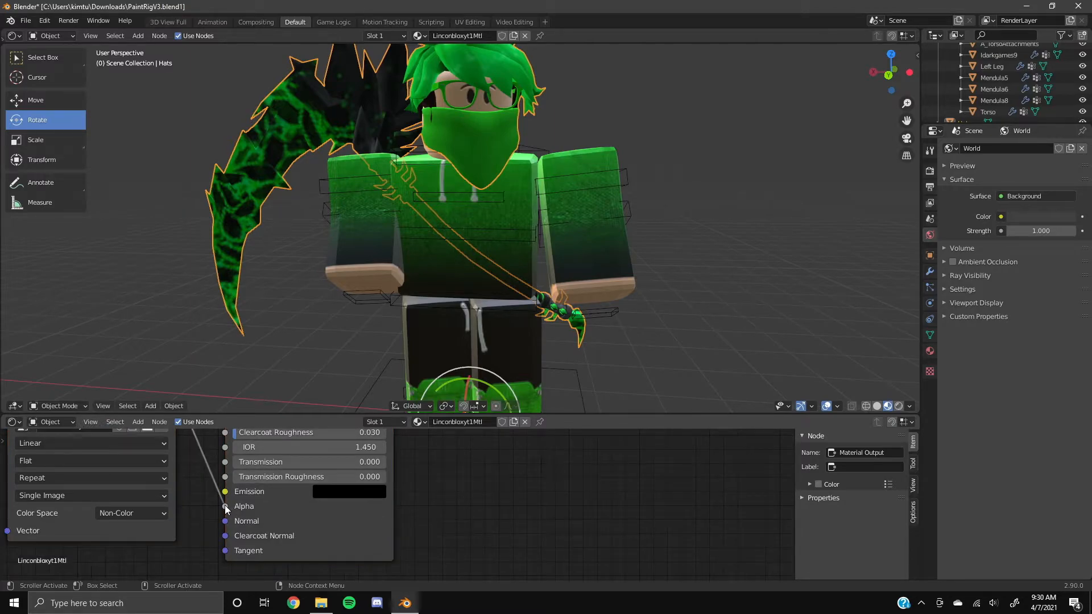
{"action": "left_click_drag", "start_coordinate": [225, 506], "coordinate": [225, 536]}
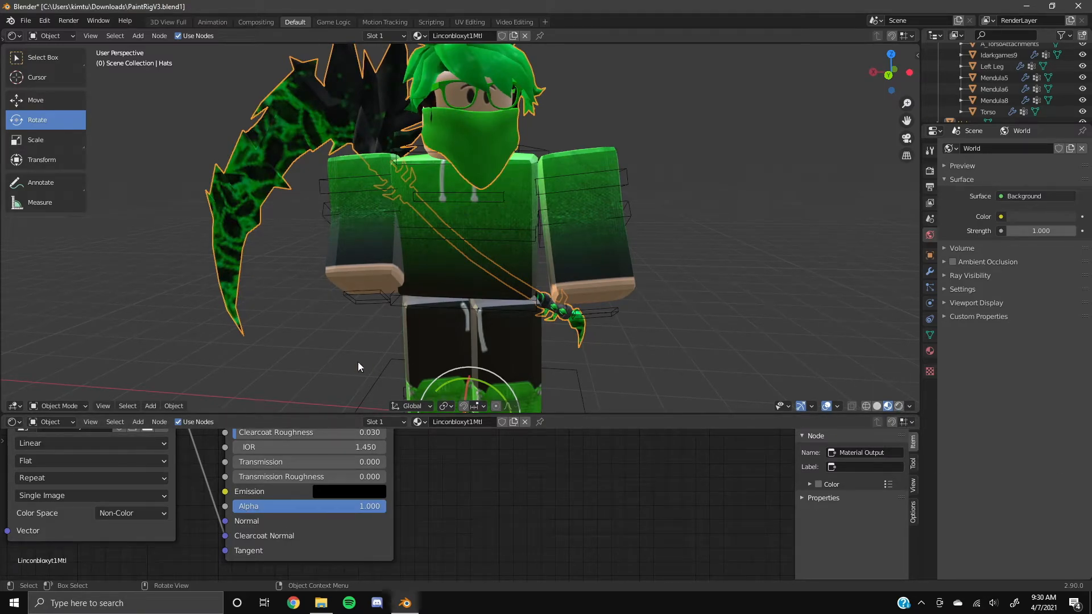
Switch the 3D viewport to Rendered shading and enlarge it over the node editor
{"action": "left_click", "coordinate": [419, 422]}
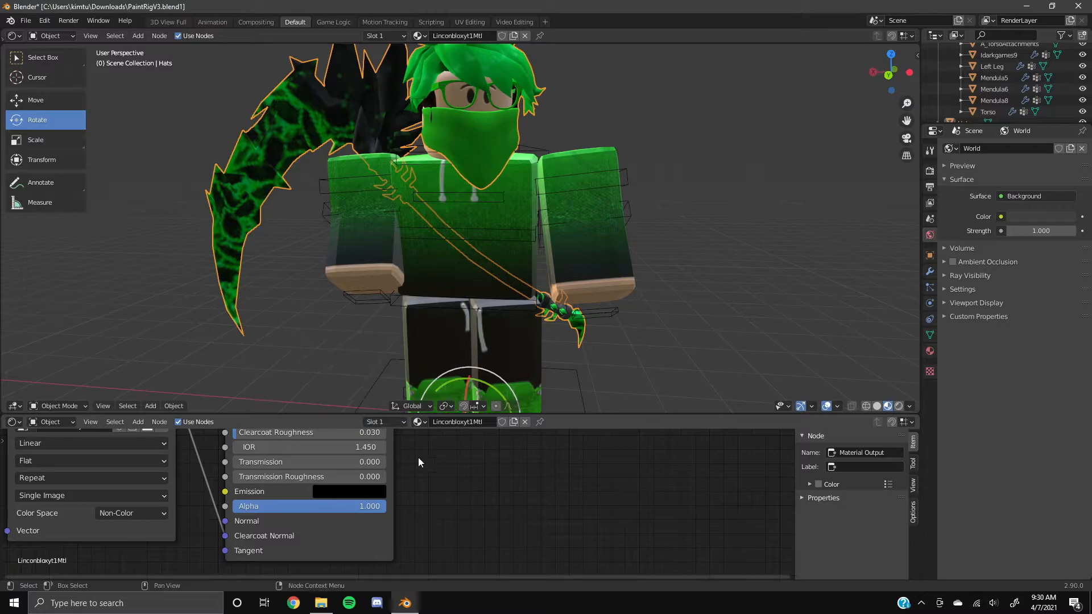
{"action": "left_click", "coordinate": [419, 421]}
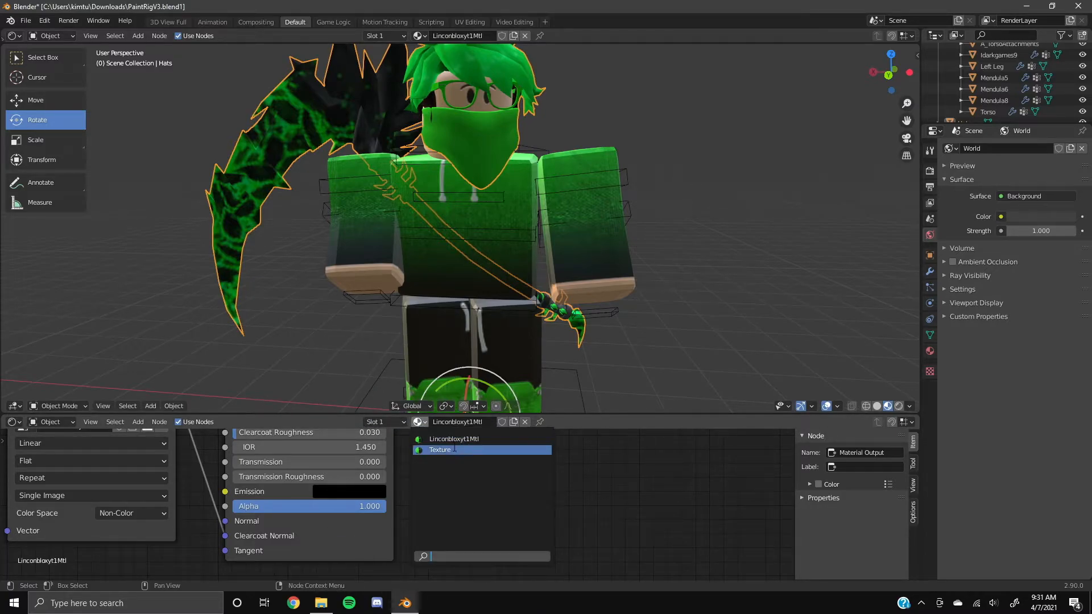
{"action": "left_click", "coordinate": [898, 407]}
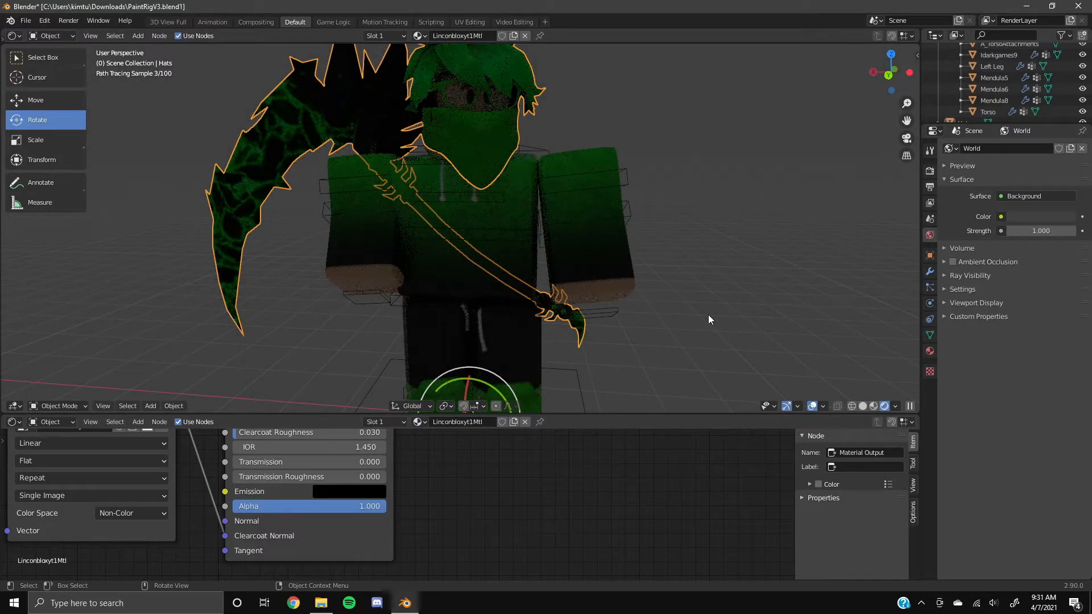
{"action": "middle_click_drag", "start_coordinate": [707, 316], "coordinate": [708, 322]}
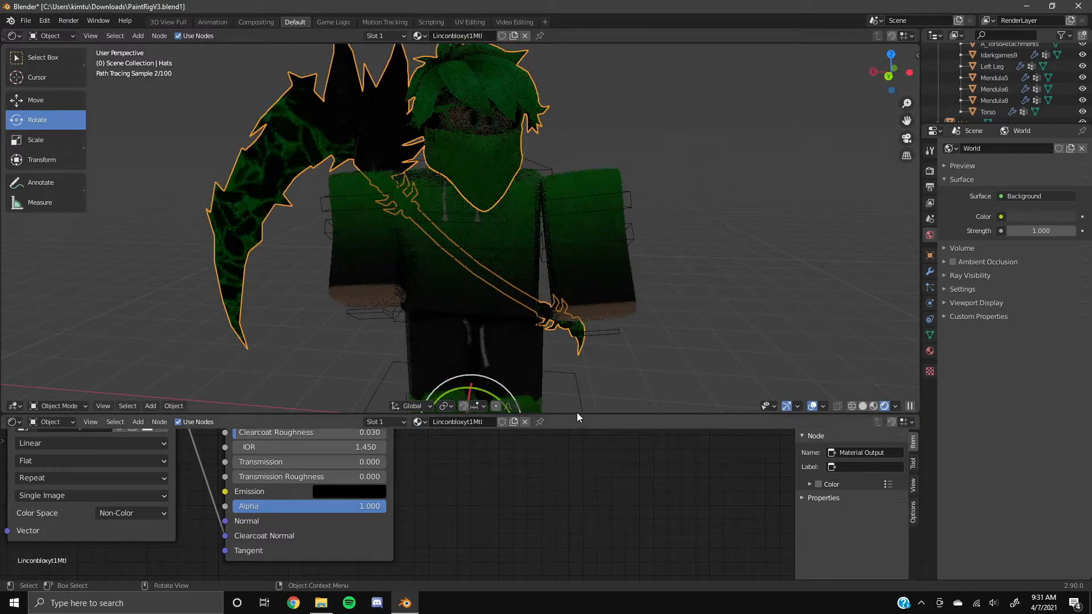
{"action": "left_click_drag", "start_coordinate": [586, 418], "coordinate": [586, 583]}
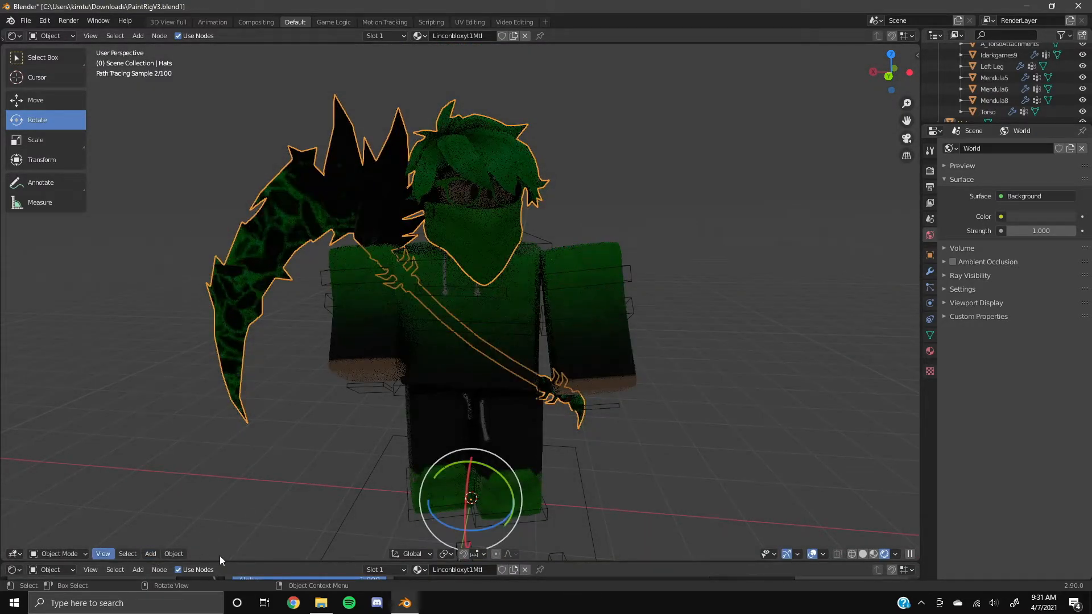
Add a Sun light and move it from the origin up to head height beside the character
{"action": "left_click", "coordinate": [151, 554]}
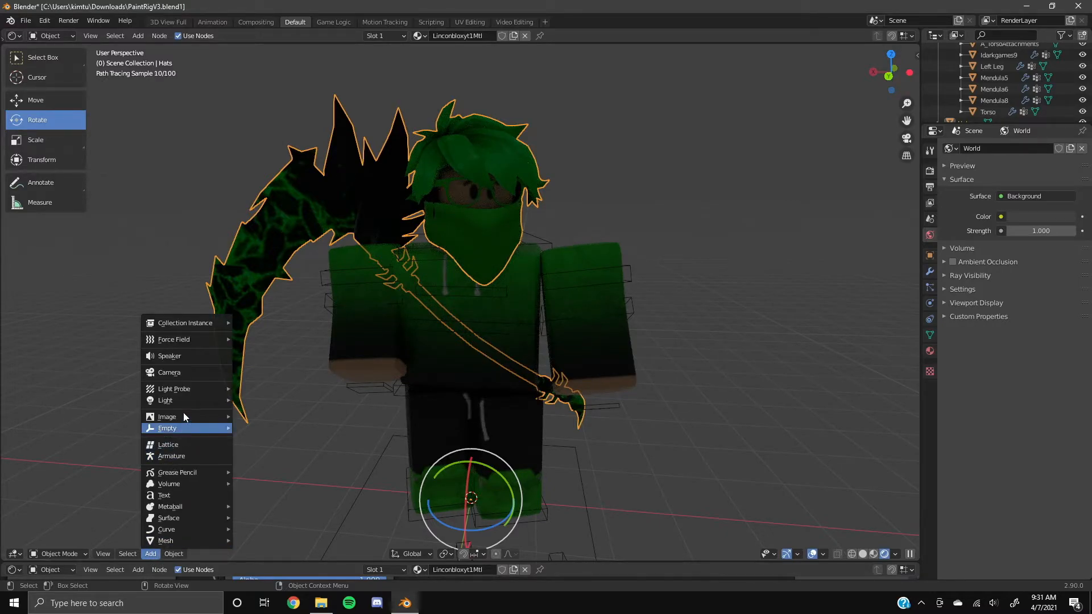
{"action": "mouse_move", "coordinate": [182, 404]}
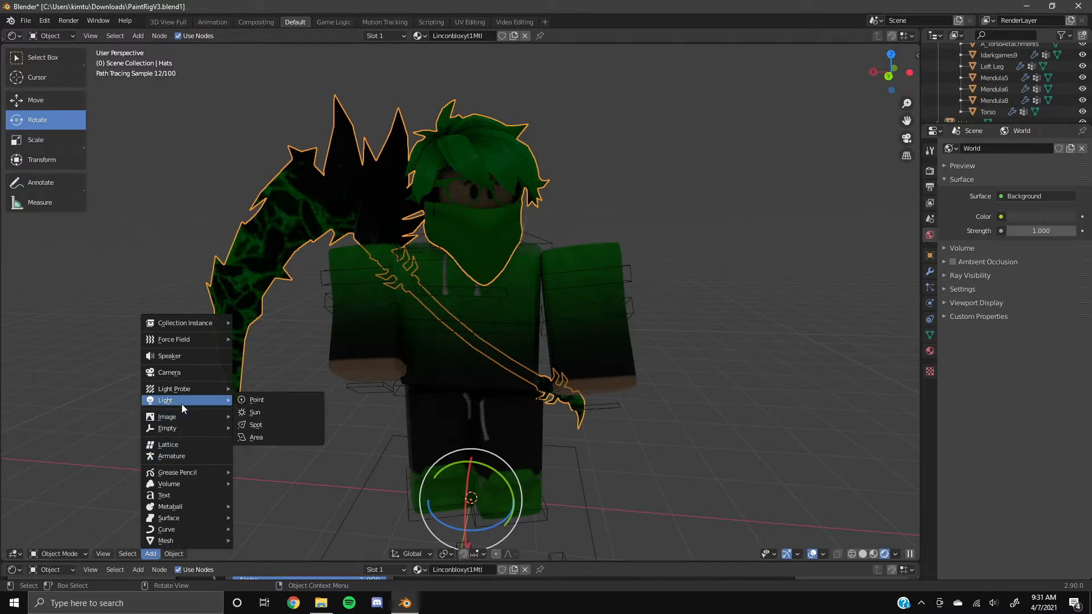
{"action": "left_click", "coordinate": [261, 410]}
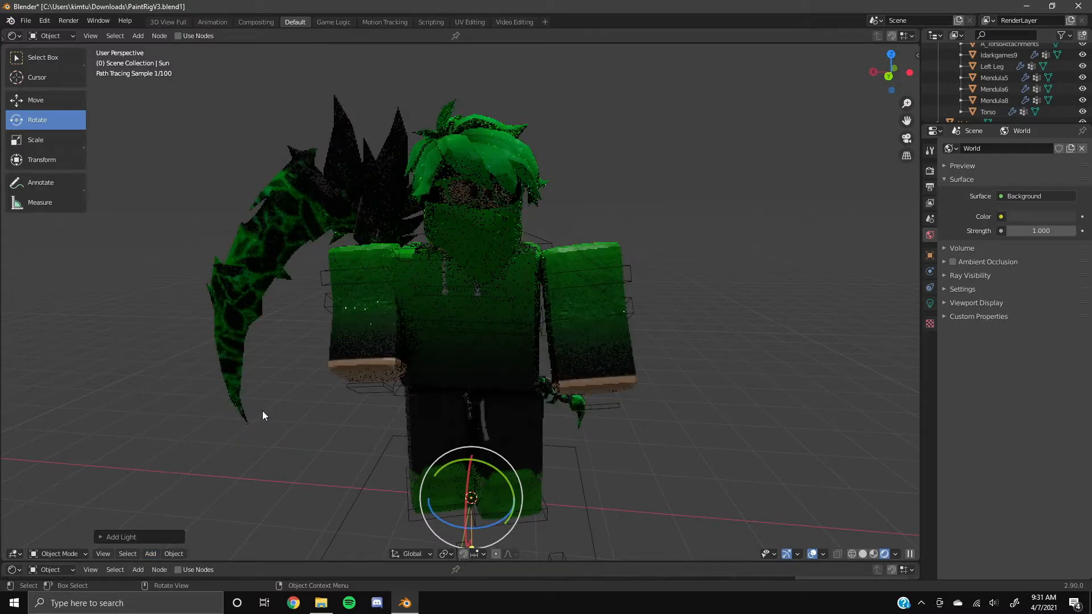
{"action": "mouse_move", "coordinate": [765, 503]}
{"action": "middle_mouse_down"}
{"action": "mouse_move", "coordinate": [783, 501]}
{"action": "mouse_move", "coordinate": [703, 500]}
{"action": "middle_mouse_up"}
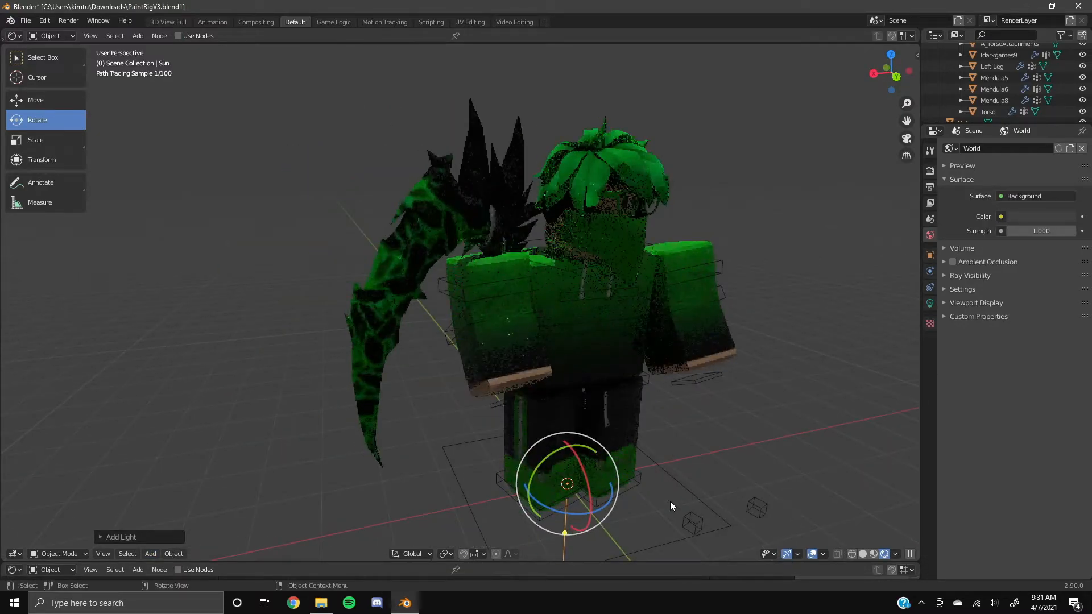
{"action": "left_click", "coordinate": [40, 100]}
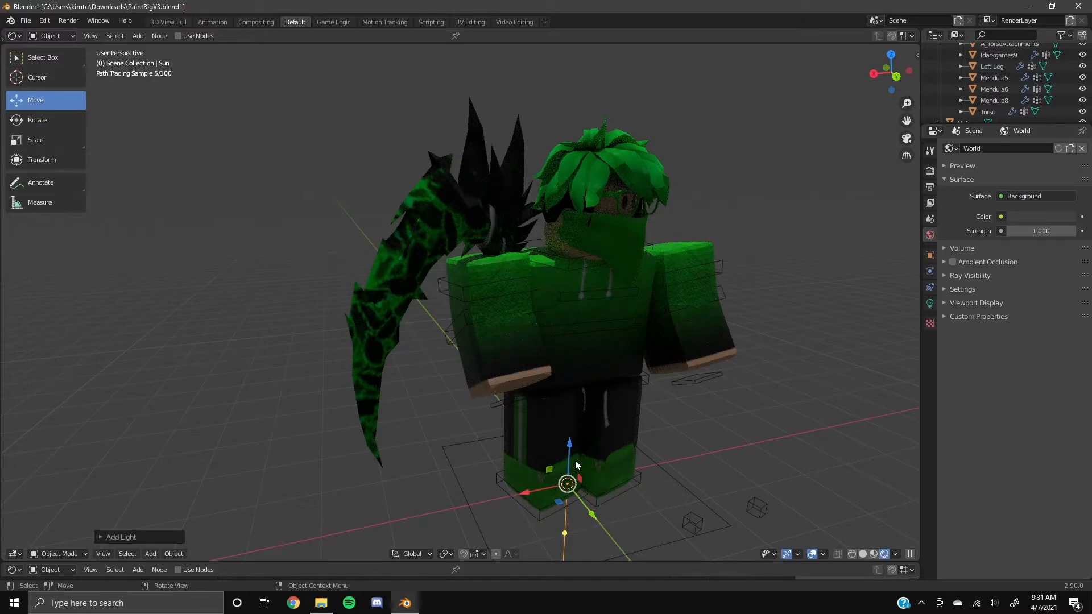
{"action": "mouse_move", "coordinate": [566, 461]}
{"action": "left_mouse_down"}
{"action": "mouse_move", "coordinate": [578, 168]}
{"action": "mouse_move", "coordinate": [631, 211]}
{"action": "mouse_move", "coordinate": [748, 253]}
{"action": "left_mouse_up"}
{"action": "middle_click_drag", "start_coordinate": [749, 254], "coordinate": [602, 237]}
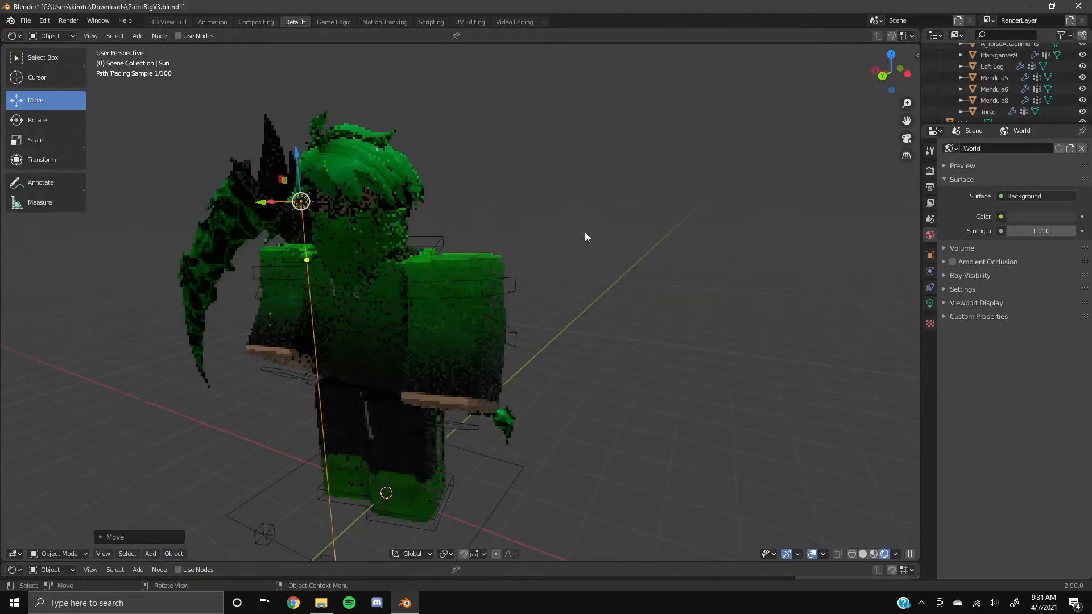
{"action": "left_click_drag", "start_coordinate": [299, 180], "coordinate": [304, 201]}
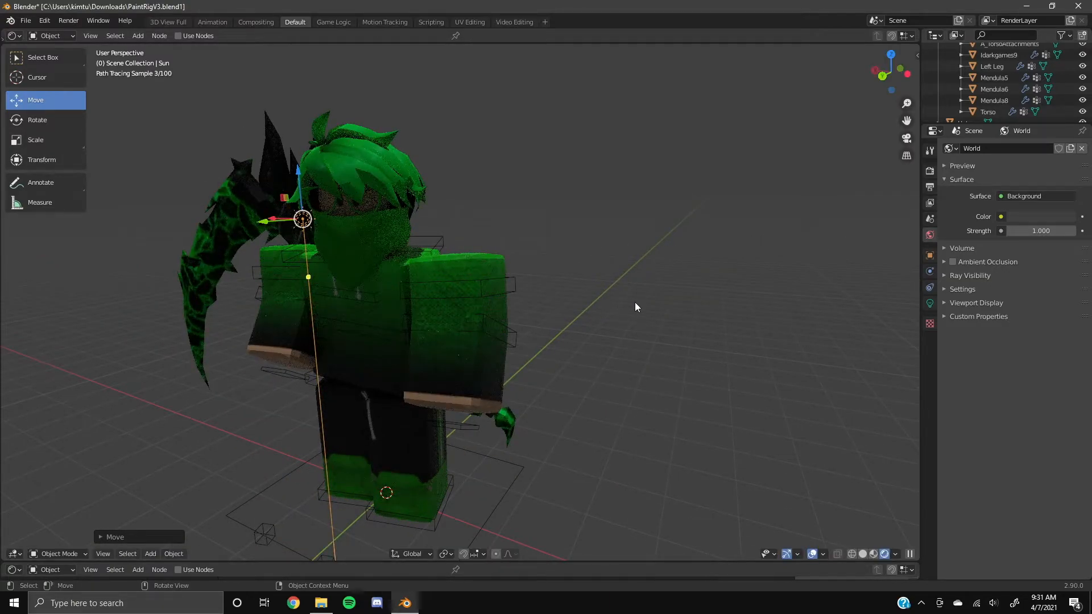
Delete the Sun light and add a Point light in its place
{"action": "key", "text": "x"}
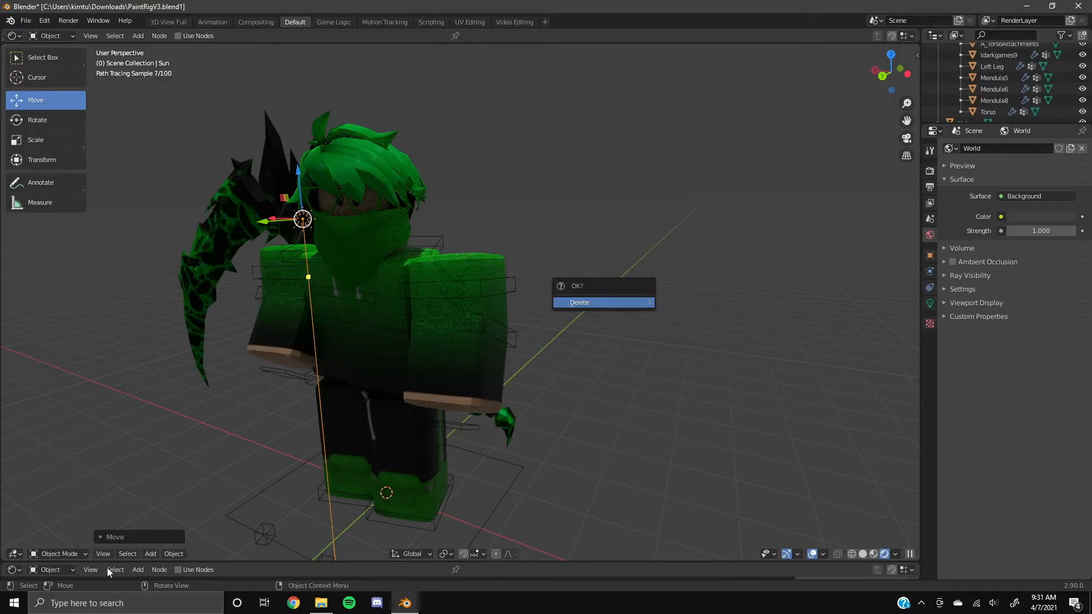
{"action": "key", "text": "Return"}
{"action": "left_click", "coordinate": [150, 553]}
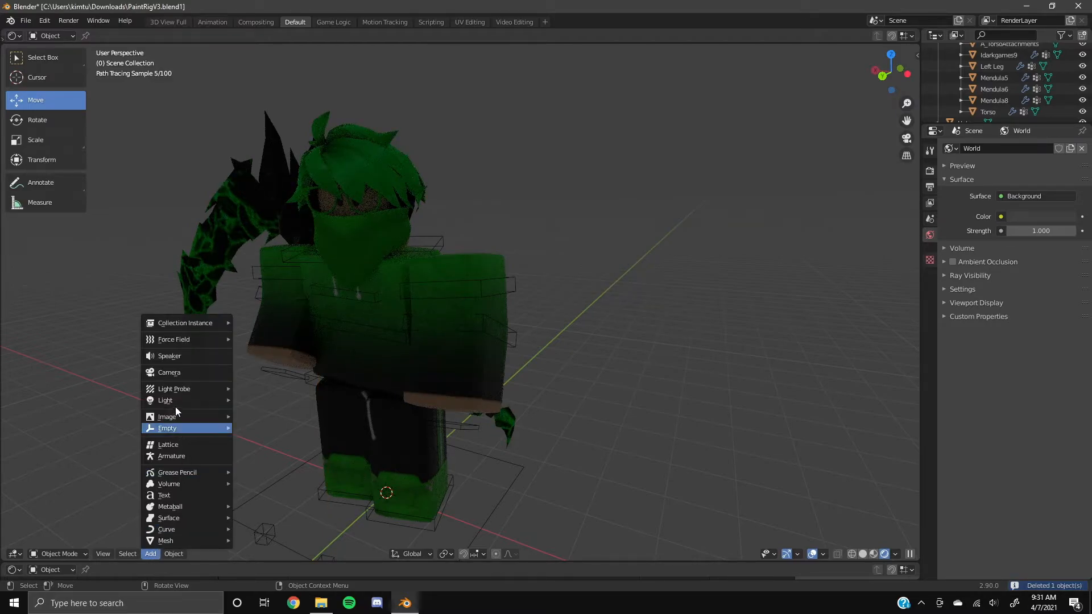
{"action": "mouse_move", "coordinate": [180, 400]}
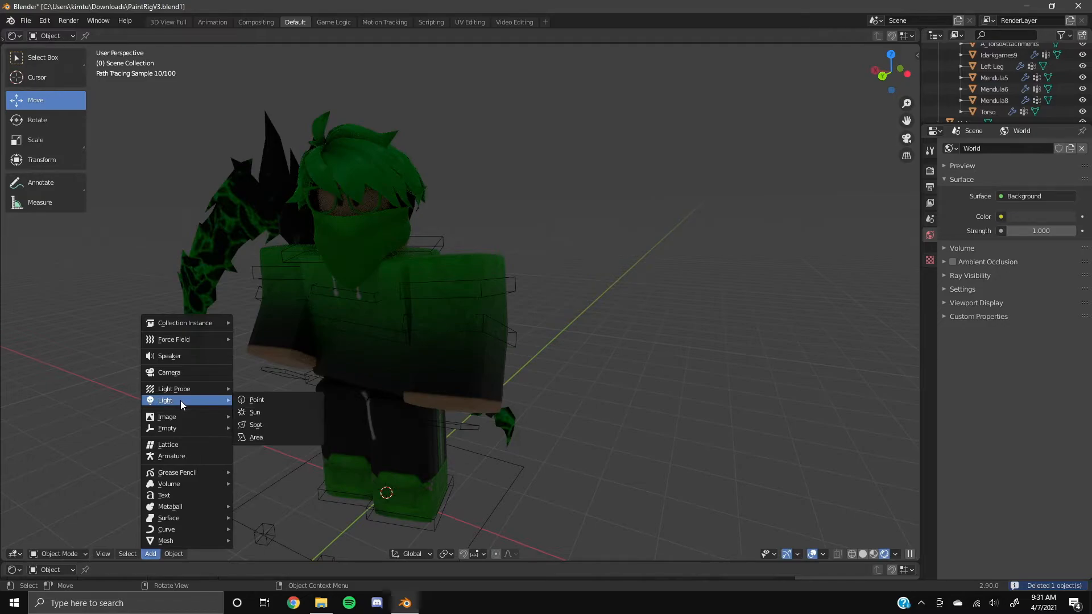
{"action": "key", "text": "Return"}
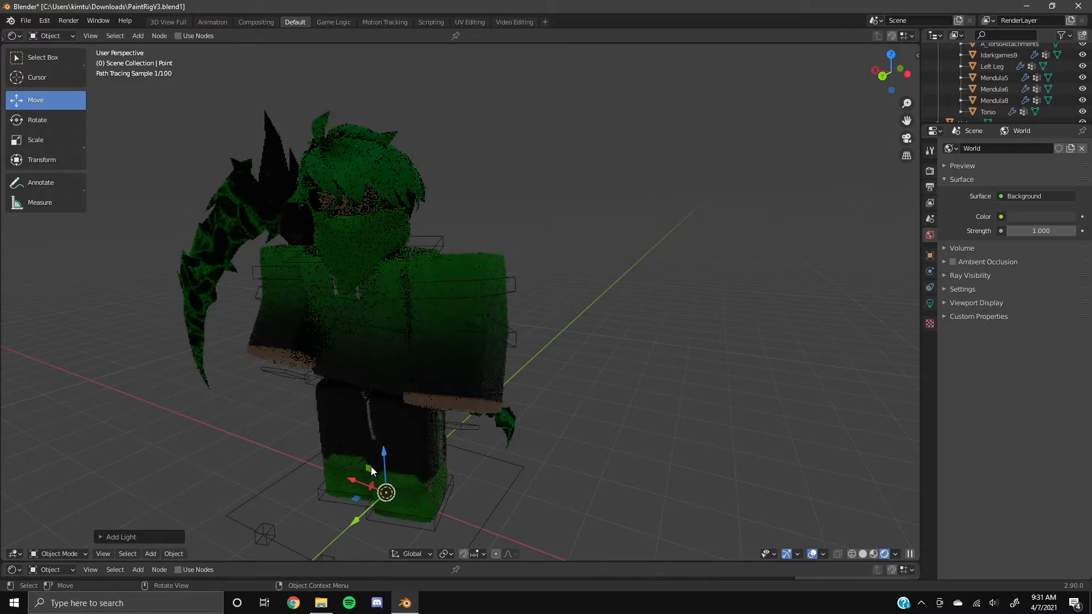
Raise the Point light along Z to head height, and move it forward along Y in front of the character's face
{"action": "key", "text": "g"}
{"action": "key", "text": "z"}
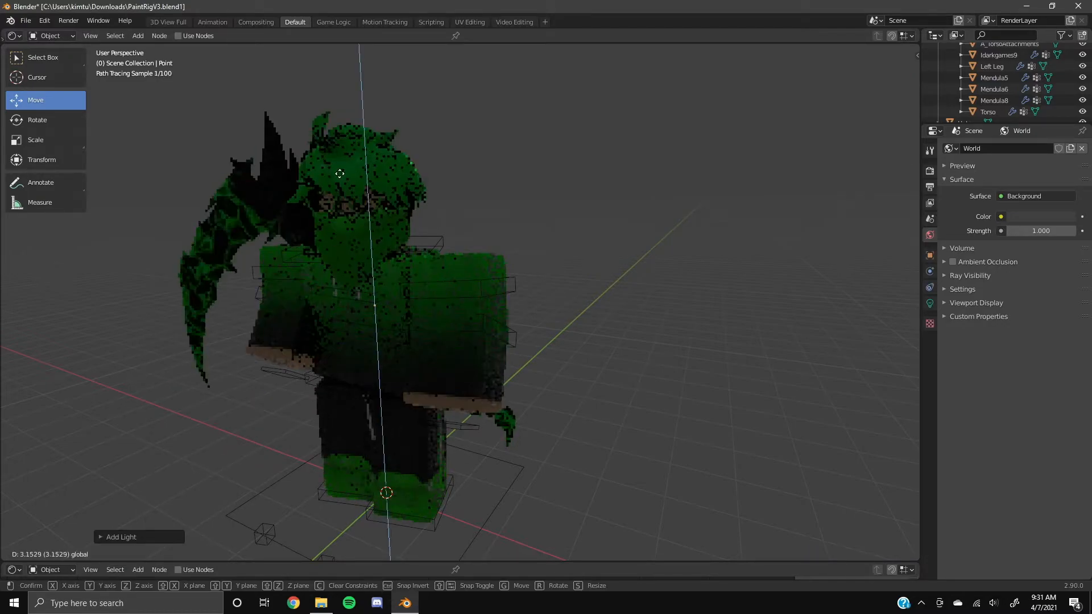
{"action": "left_click", "coordinate": [366, 233]}
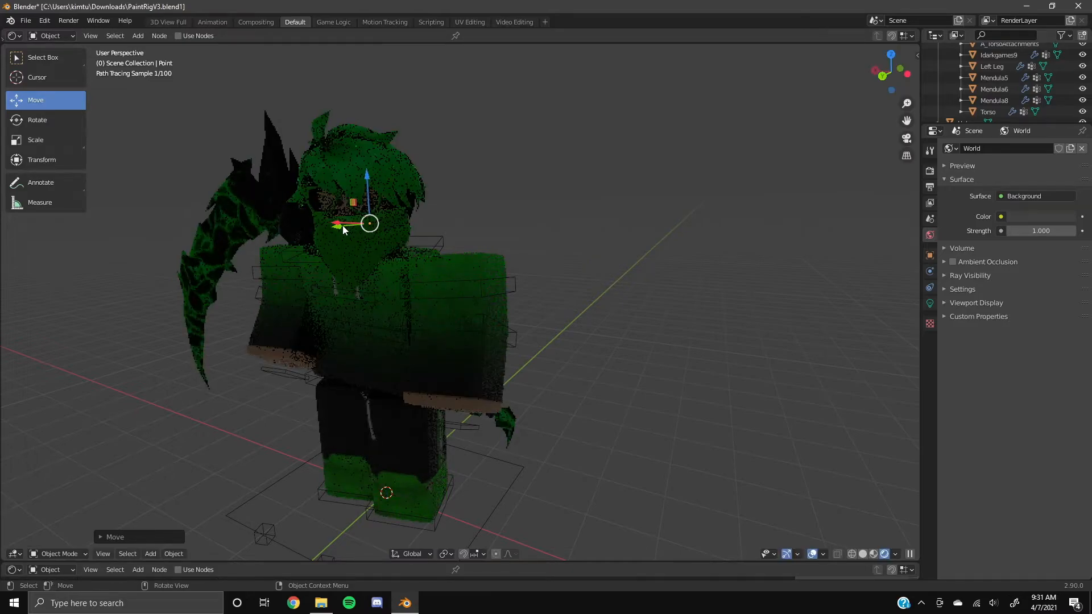
{"action": "mouse_move", "coordinate": [479, 192]}
{"action": "middle_mouse_down"}
{"action": "mouse_move", "coordinate": [385, 189]}
{"action": "mouse_move", "coordinate": [522, 185]}
{"action": "mouse_move", "coordinate": [543, 222]}
{"action": "mouse_move", "coordinate": [680, 208]}
{"action": "middle_mouse_up"}
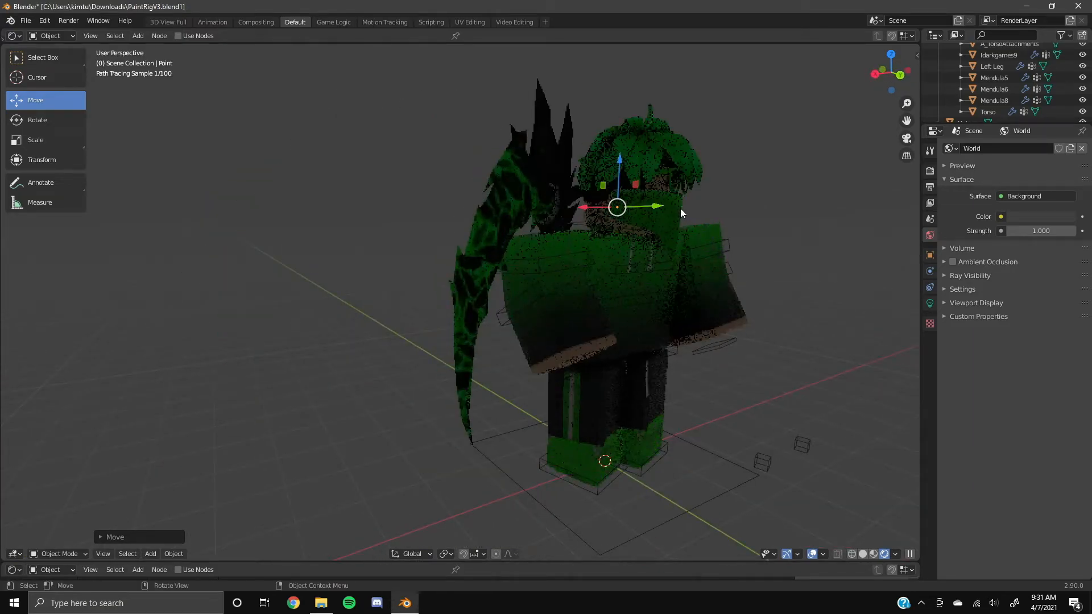
{"action": "key", "text": "g"}
{"action": "key", "text": "y"}
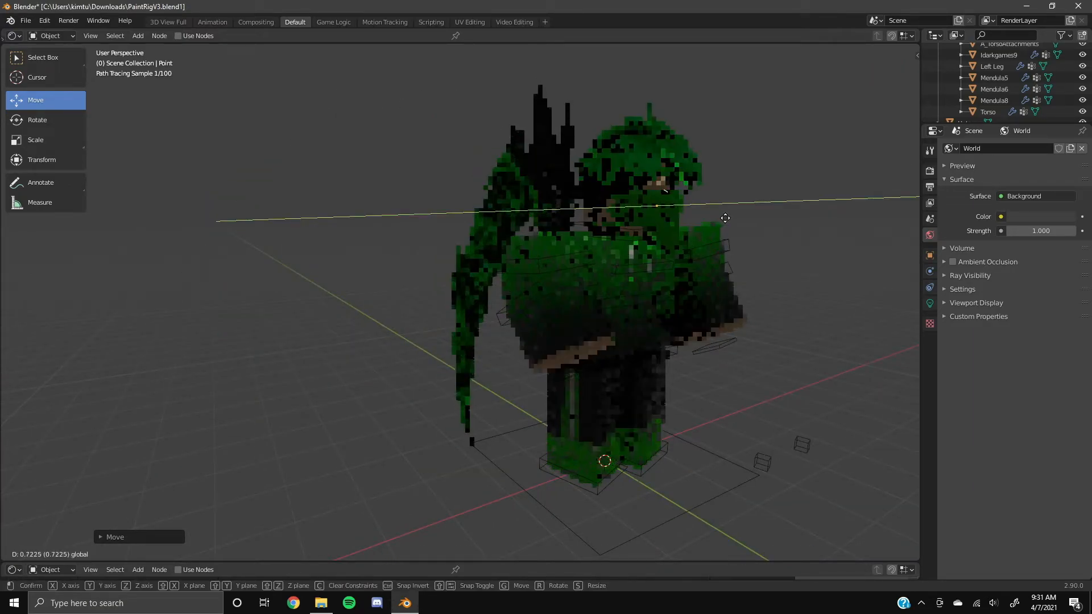
{"action": "left_click", "coordinate": [761, 247]}
{"action": "middle_click_drag", "start_coordinate": [761, 248], "coordinate": [488, 212]}
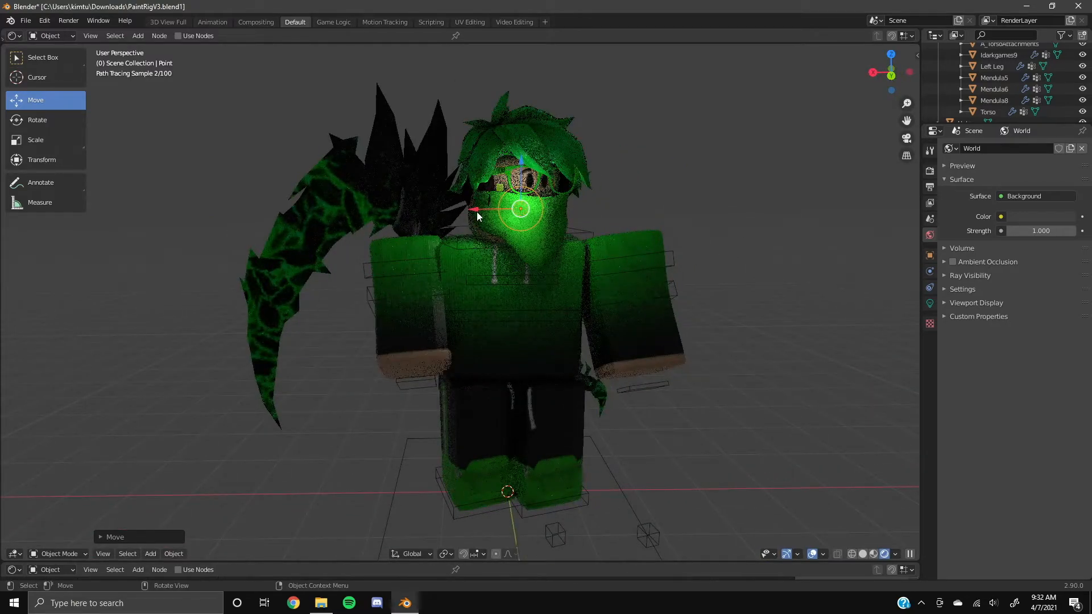
{"action": "left_click", "coordinate": [512, 213]}
{"action": "middle_click_drag", "start_coordinate": [649, 217], "coordinate": [691, 212]}
{"action": "left_click_drag", "start_coordinate": [698, 208], "coordinate": [722, 202]}
{"action": "middle_click_drag", "start_coordinate": [726, 201], "coordinate": [692, 203]}
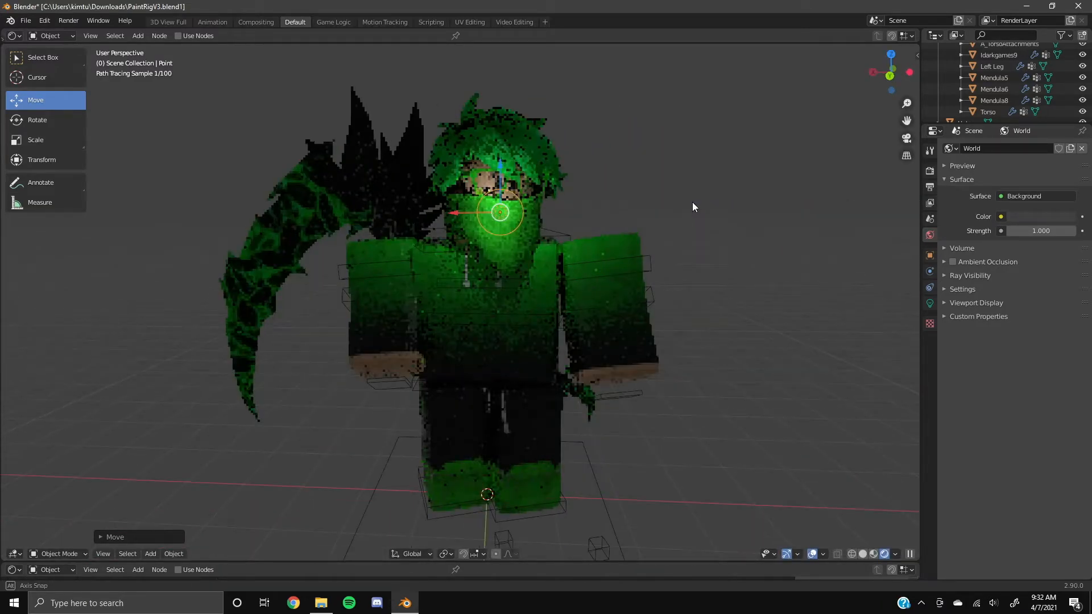
Copy the Point light and place two pasted copies beside it along X, one on each side of the face
{"action": "scroll", "coordinate": [973, 103], "scroll_direction": "down", "scroll_amount": 2}
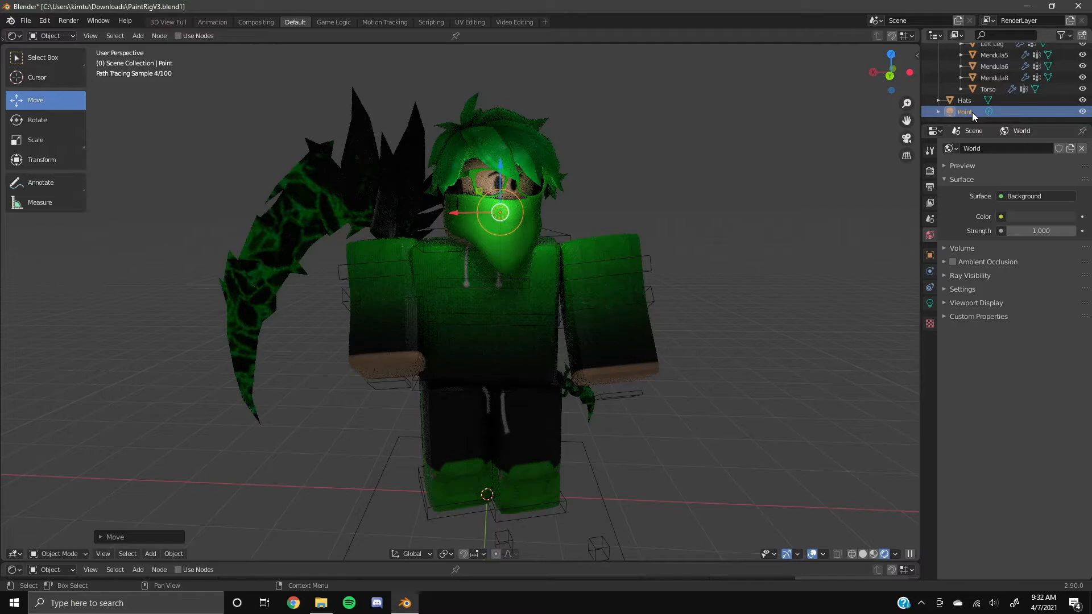
{"action": "right_click", "coordinate": [971, 111]}
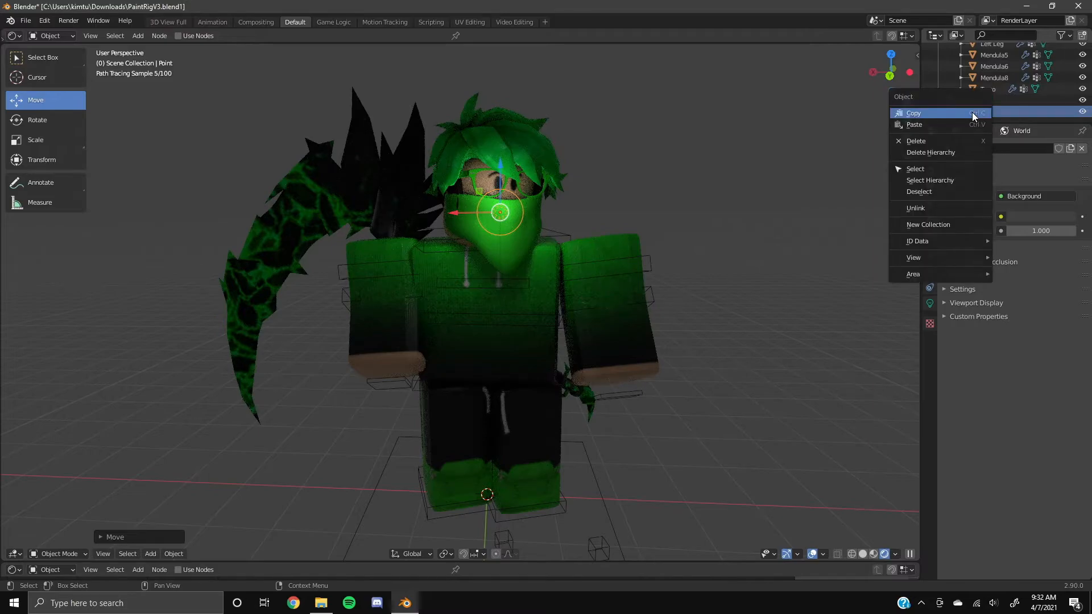
{"action": "left_click", "coordinate": [943, 115]}
{"action": "key", "text": "ctrl+v"}
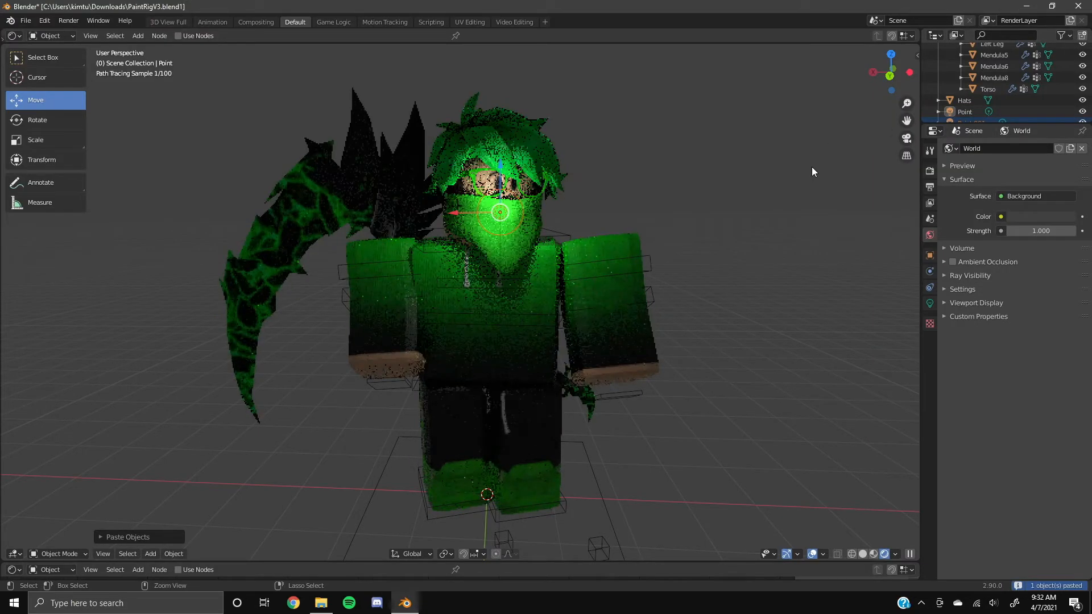
{"action": "left_click_drag", "start_coordinate": [453, 213], "coordinate": [406, 215]}
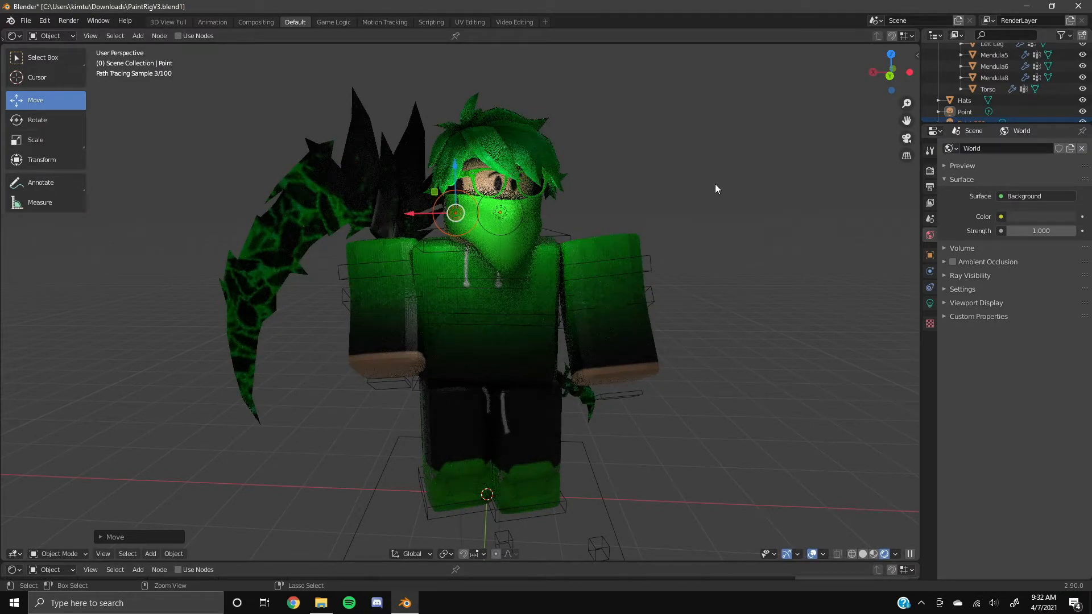
{"action": "key", "text": "ctrl+v"}
{"action": "left_click_drag", "start_coordinate": [439, 214], "coordinate": [541, 212]}
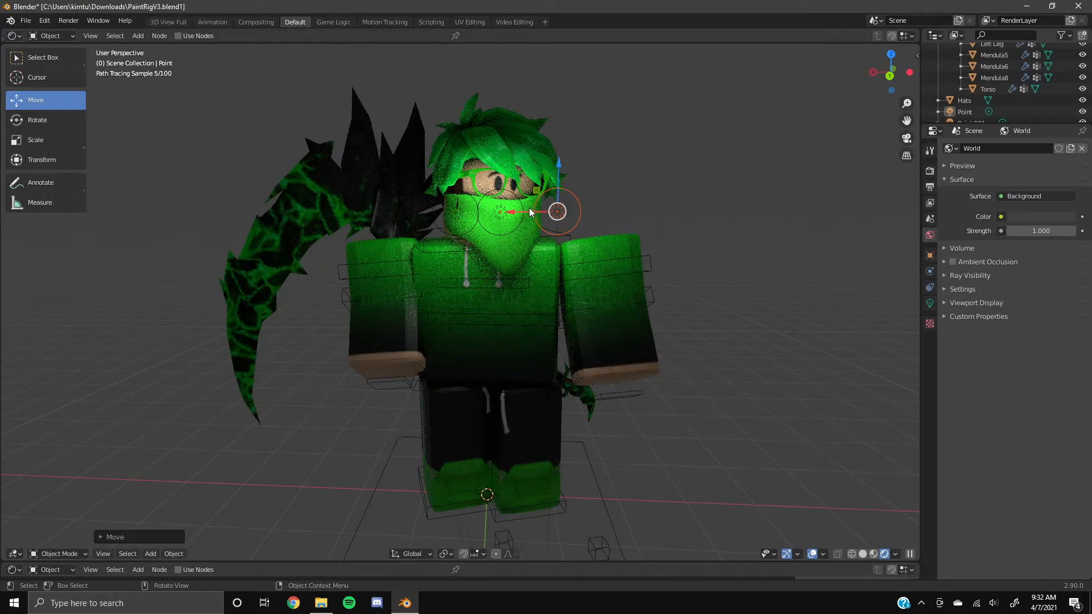
{"action": "left_click_drag", "start_coordinate": [523, 213], "coordinate": [522, 221]}
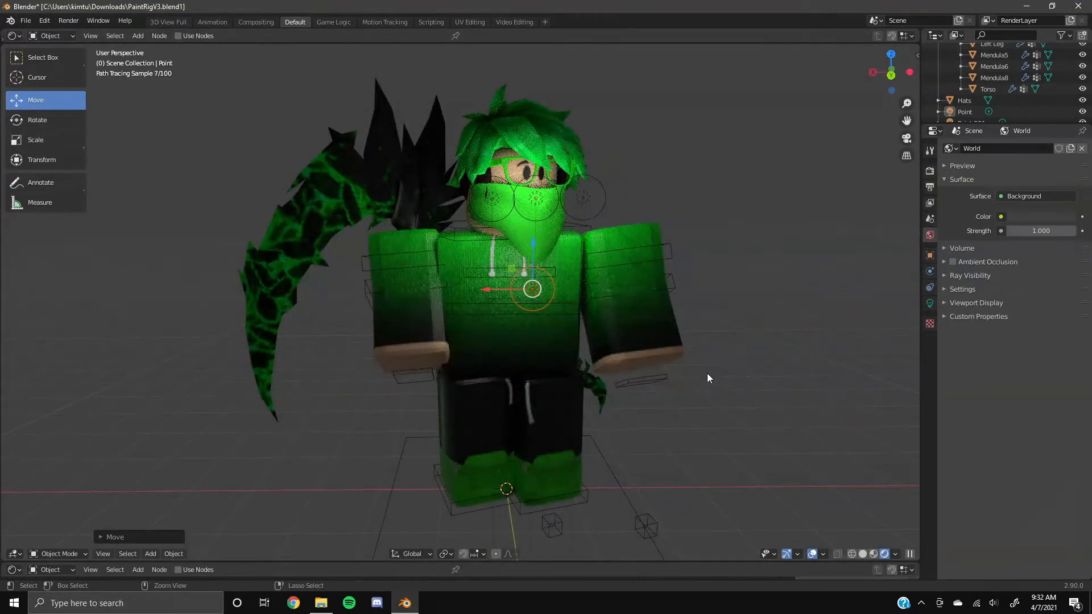
Paste two more copies of the Point light and lower one in front of each of the character's forearms
{"action": "key", "text": "ctrl+v"}
{"action": "left_click_drag", "start_coordinate": [547, 199], "coordinate": [455, 292]}
{"action": "left_click_drag", "start_coordinate": [411, 314], "coordinate": [384, 314]}
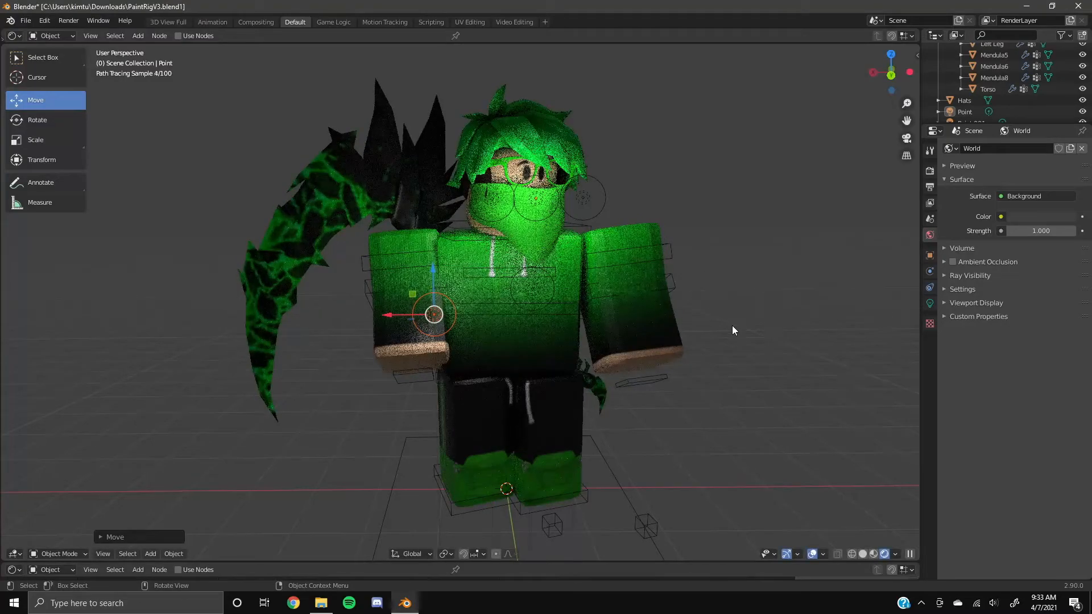
{"action": "key", "text": "ctrl+v"}
{"action": "key", "text": "g"}
{"action": "key", "text": "x"}
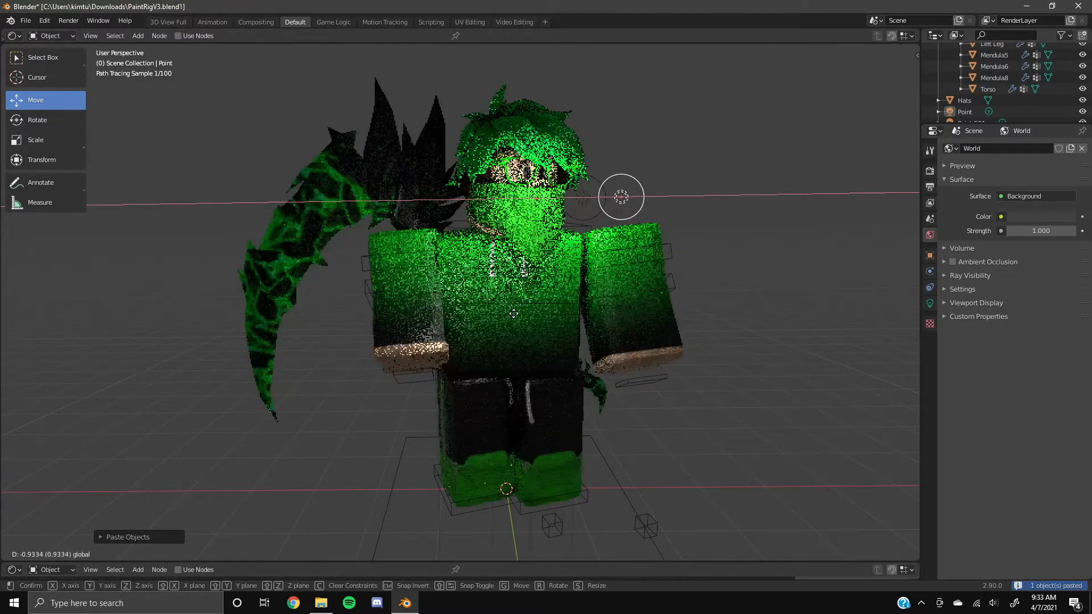
{"action": "left_click", "coordinate": [512, 313]}
{"action": "left_click_drag", "start_coordinate": [641, 195], "coordinate": [638, 316]}
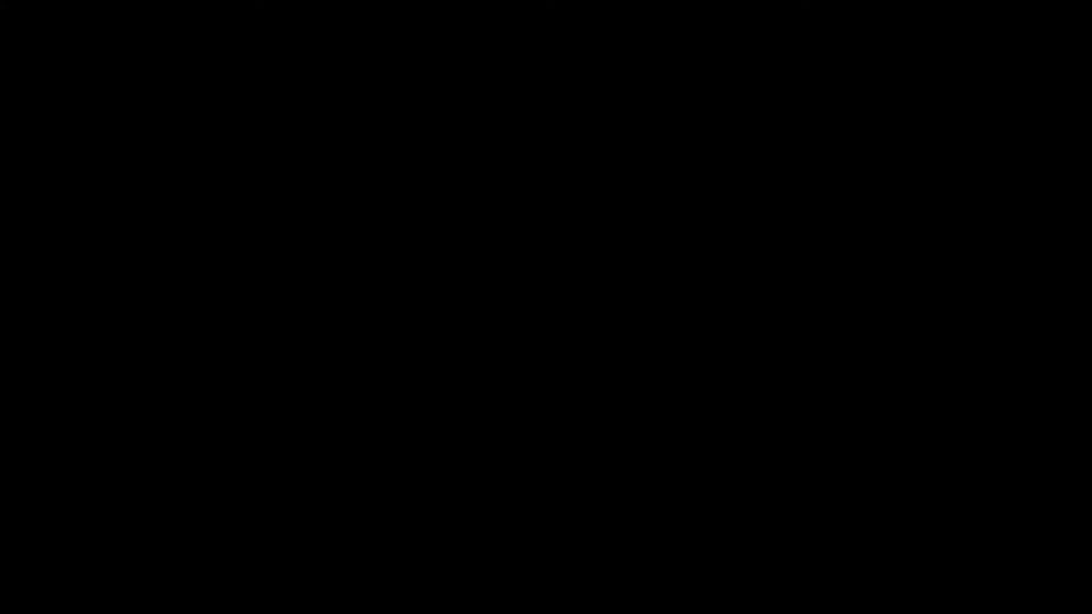
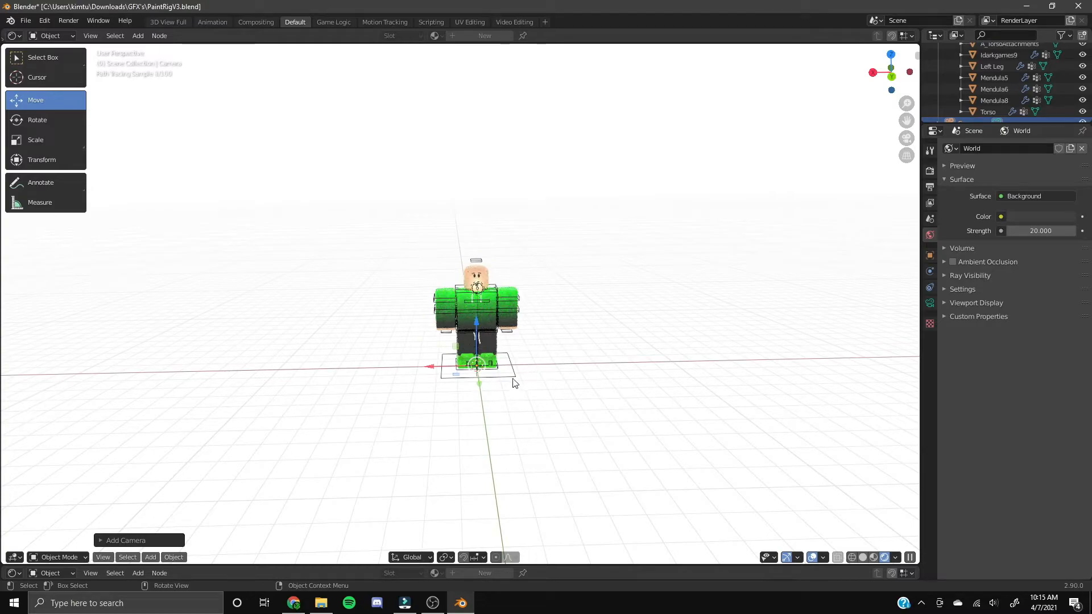
Move the new camera along Y out in front of the character and raise it to about head height
{"action": "key", "text": "g"}
{"action": "key", "text": "y"}
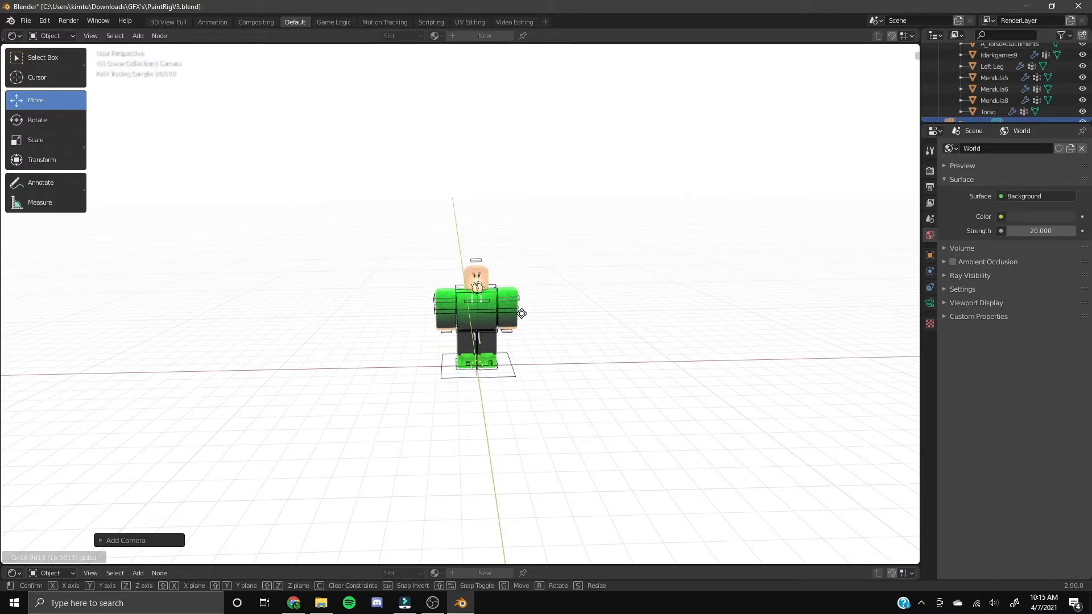
{"action": "left_click", "coordinate": [589, 349]}
{"action": "scroll", "coordinate": [589, 349], "scroll_direction": "down", "scroll_amount": 3}
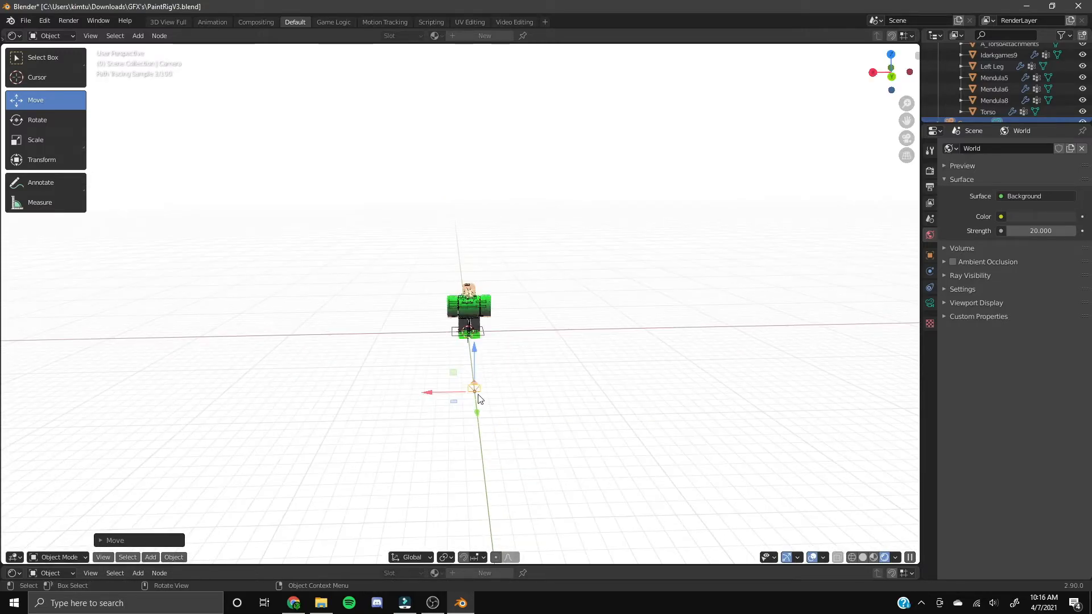
{"action": "key", "text": "g"}
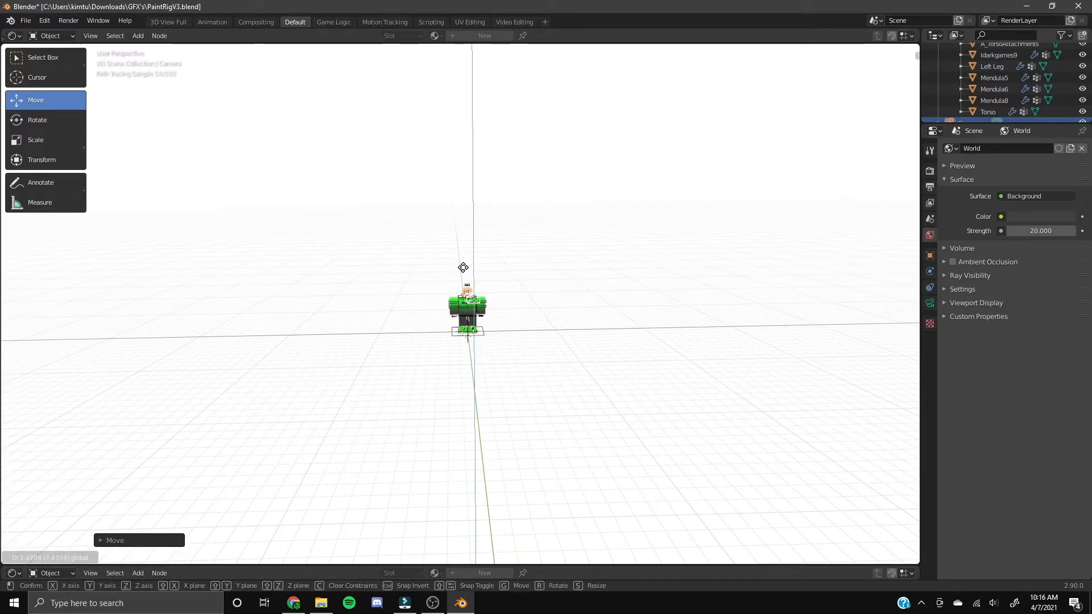
{"action": "left_click", "coordinate": [582, 252]}
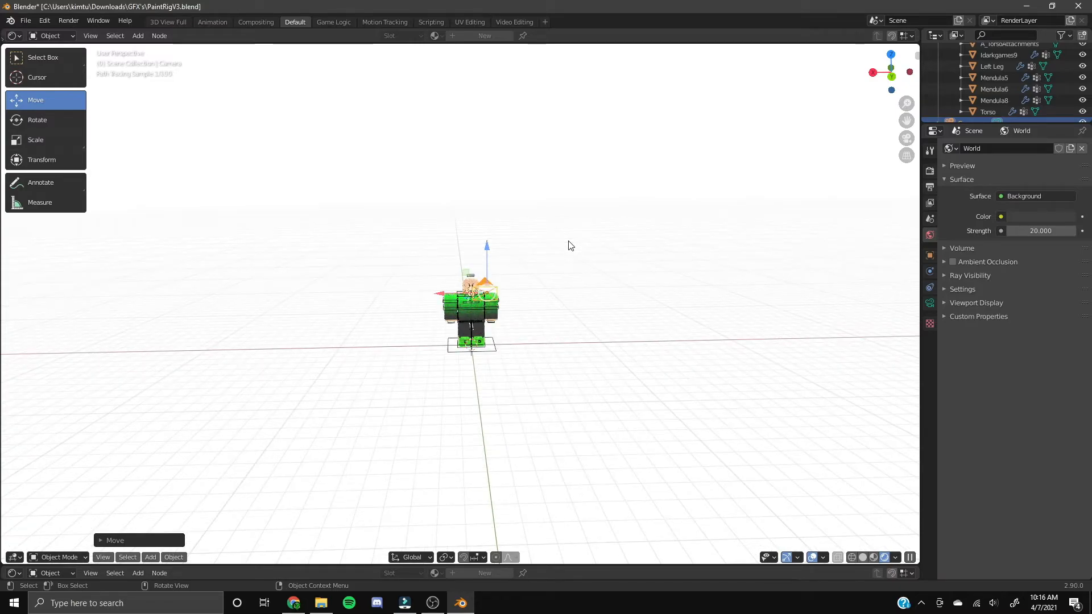
{"action": "scroll", "coordinate": [570, 245], "scroll_direction": "up", "scroll_amount": 4}
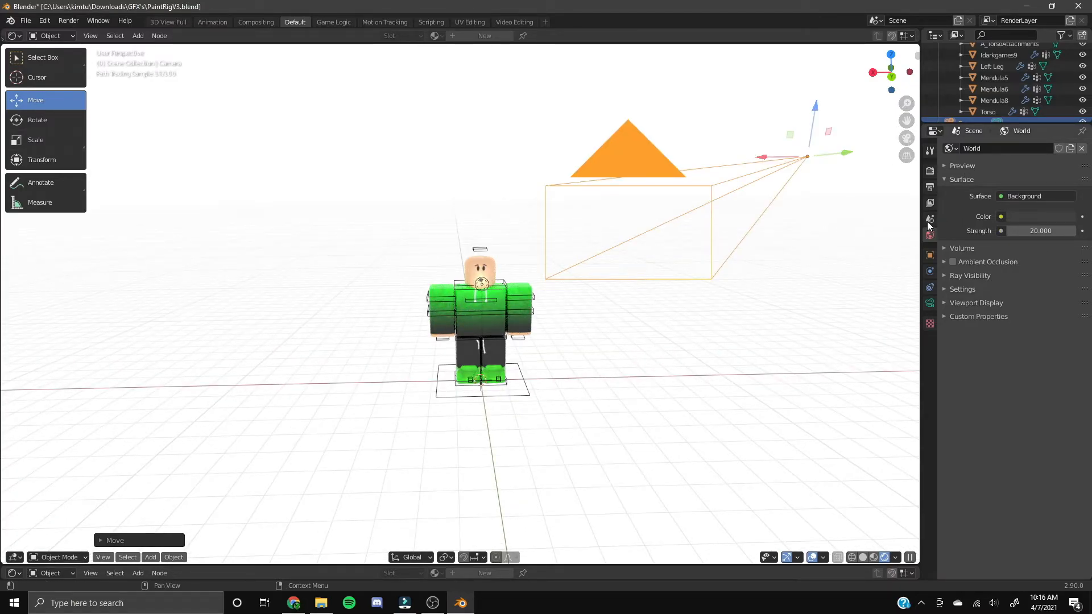
Enable the Transparent film option in the render settings for a see-through background
{"action": "left_click", "coordinate": [930, 172]}
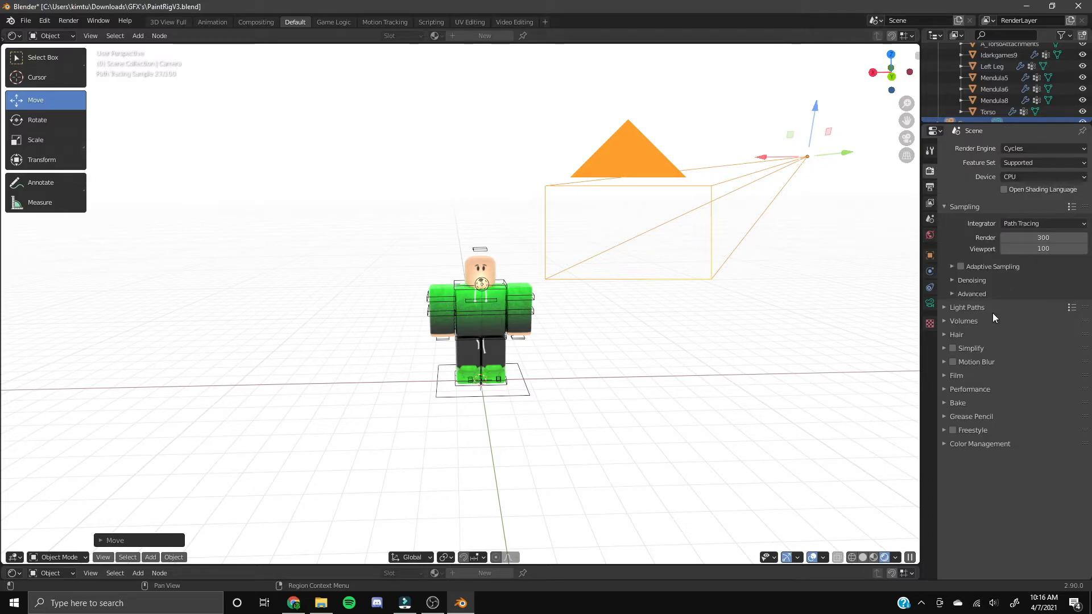
{"action": "left_click", "coordinate": [951, 376]}
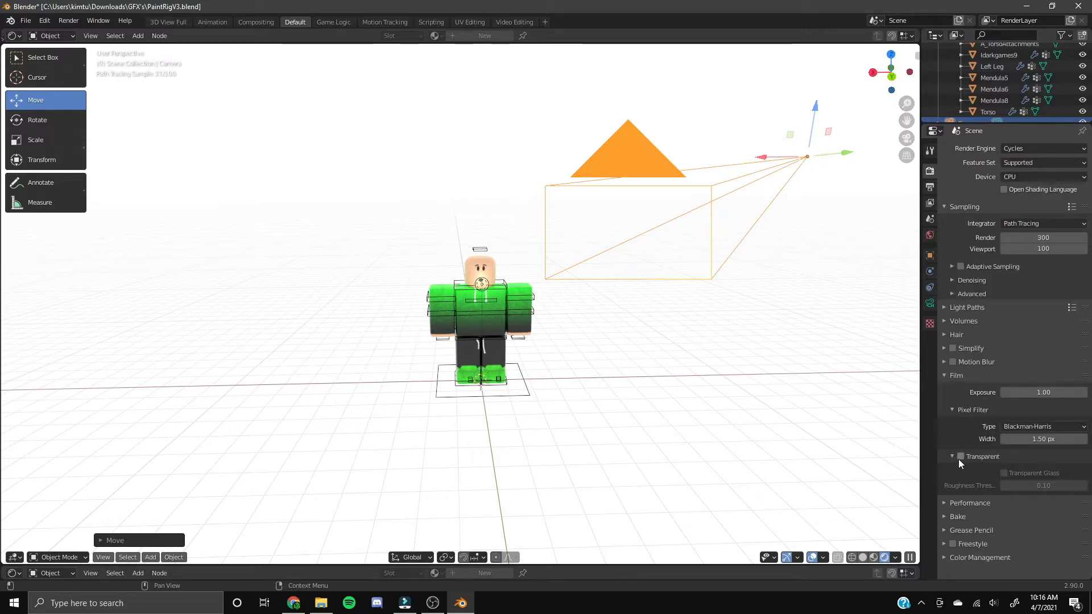
{"action": "left_click", "coordinate": [960, 456]}
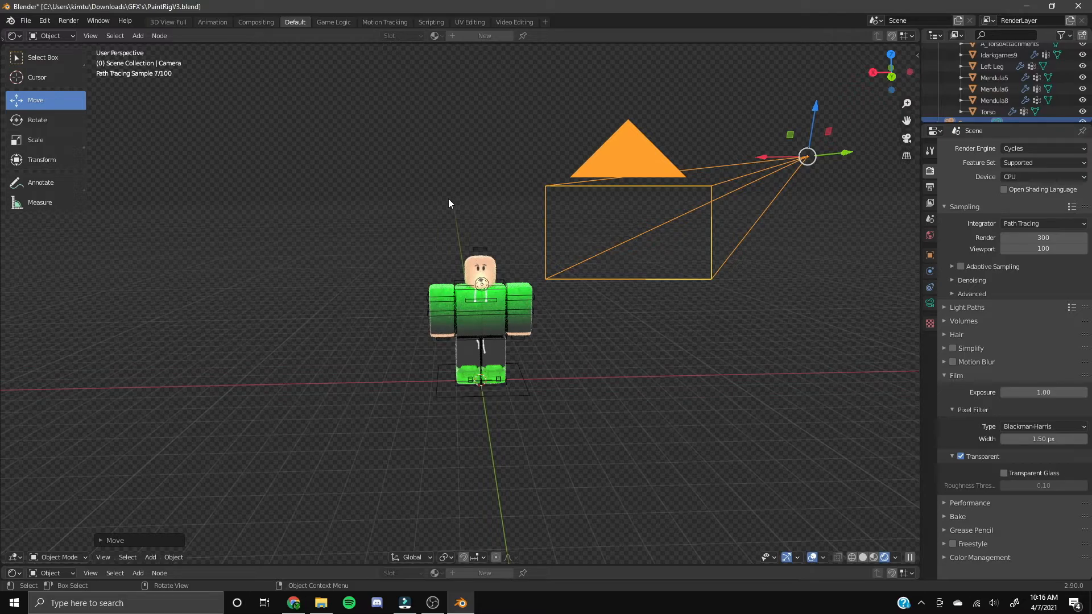
Look through the camera to check the framing and render the scene as a still image
{"action": "left_click", "coordinate": [711, 111]}
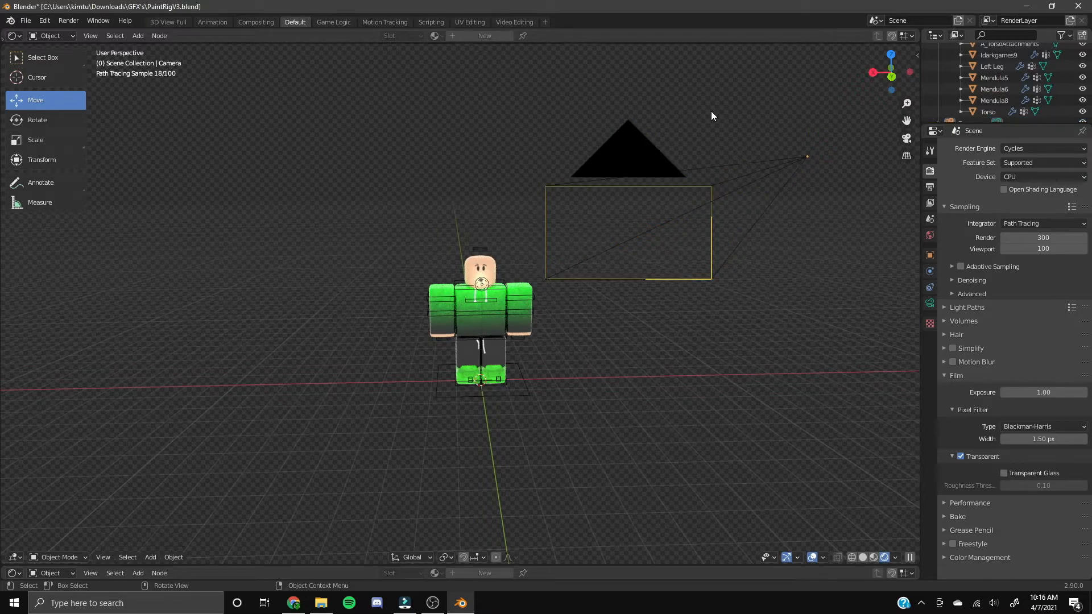
{"action": "middle_click_drag", "start_coordinate": [711, 111], "coordinate": [875, 133]}
{"action": "left_click", "coordinate": [906, 138]}
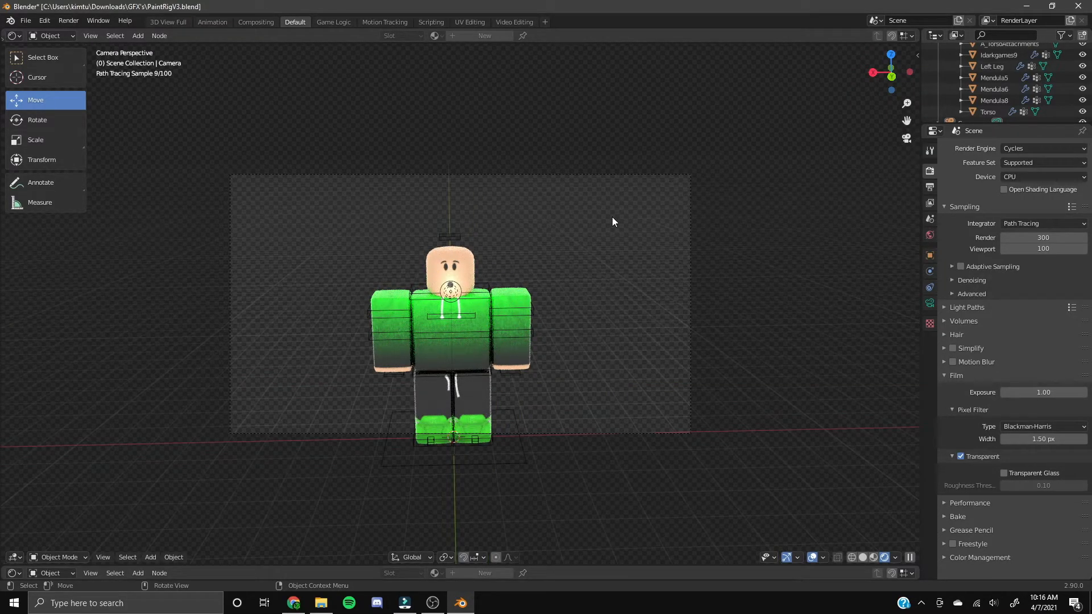
{"action": "left_click", "coordinate": [68, 21]}
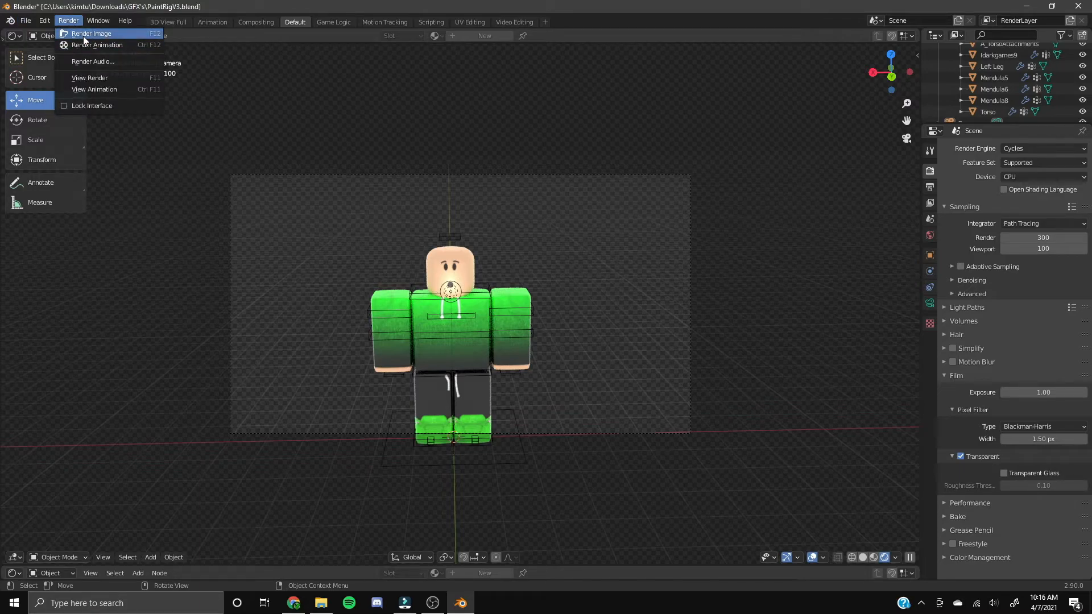
{"action": "left_click", "coordinate": [84, 34]}
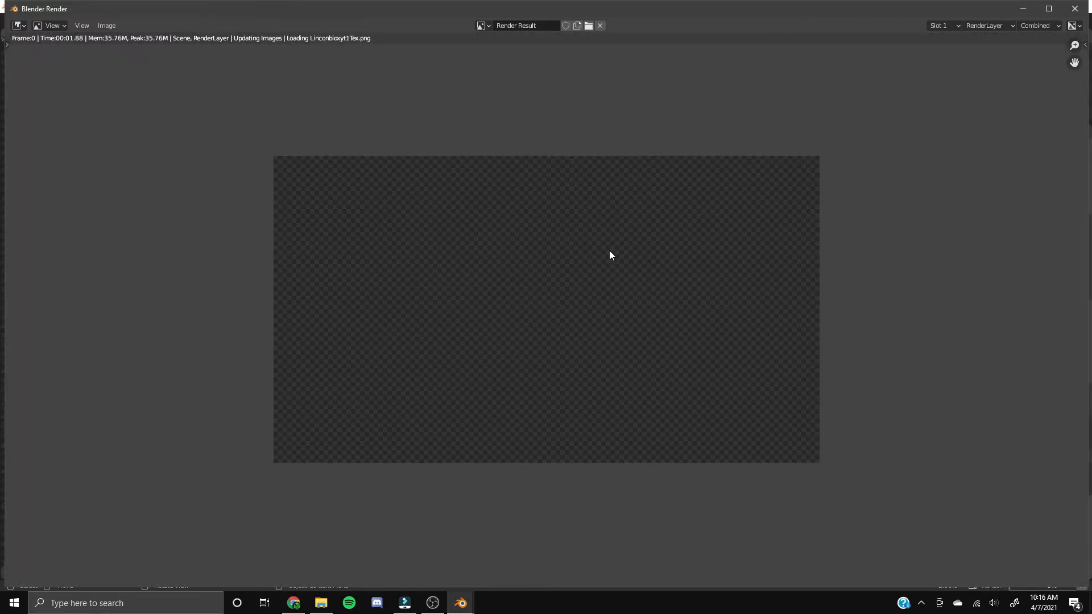
{"action": "scroll", "coordinate": [942, 299], "scroll_direction": "up", "scroll_amount": 2}
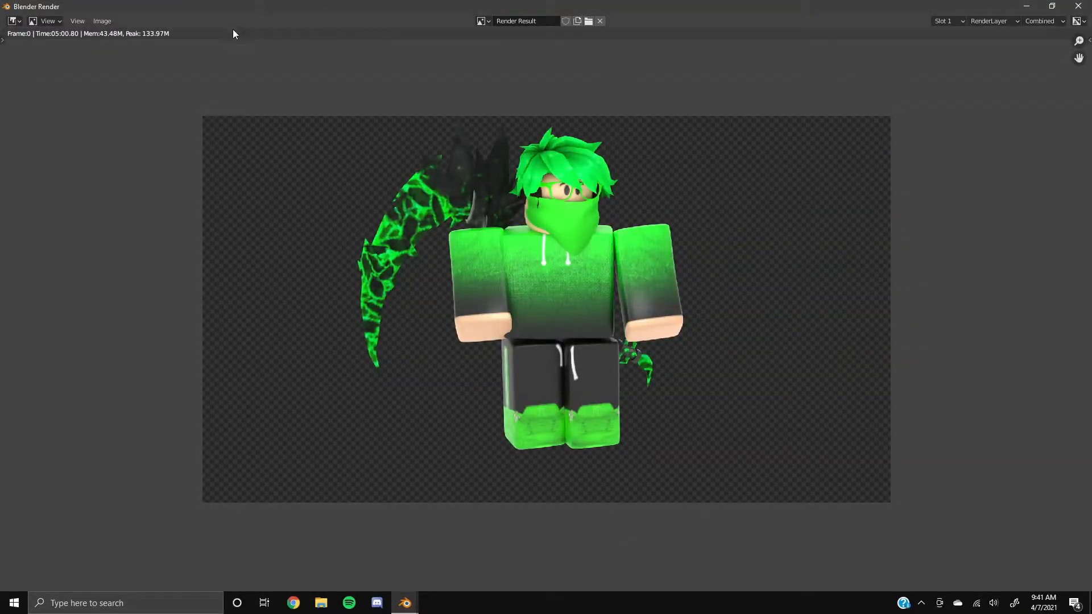
Save the render as "Final Video GFX" in the Video GFX folder inside GFX's, and close the render window
{"action": "left_click", "coordinate": [98, 21]}
{"action": "left_click", "coordinate": [151, 103]}
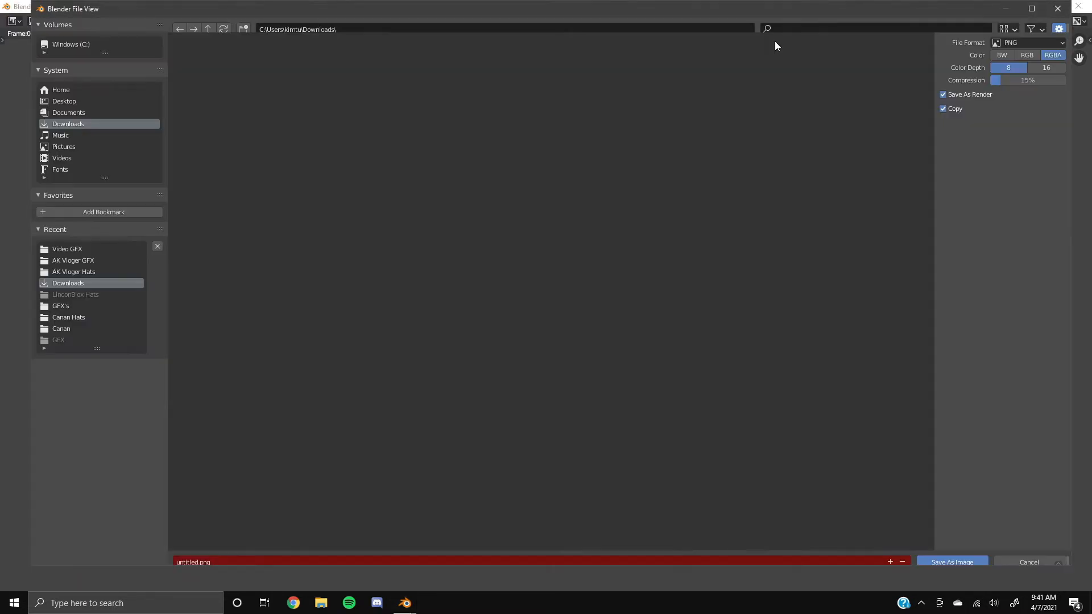
{"action": "left_click", "coordinate": [272, 554]}
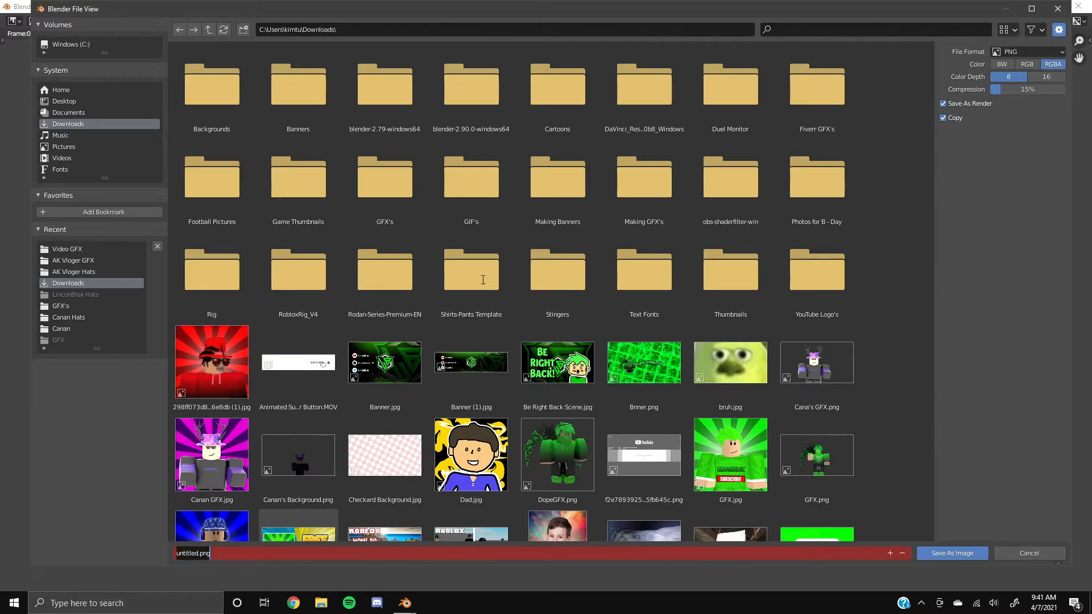
{"action": "left_click", "coordinate": [387, 202]}
{"action": "double_click", "coordinate": [387, 199]}
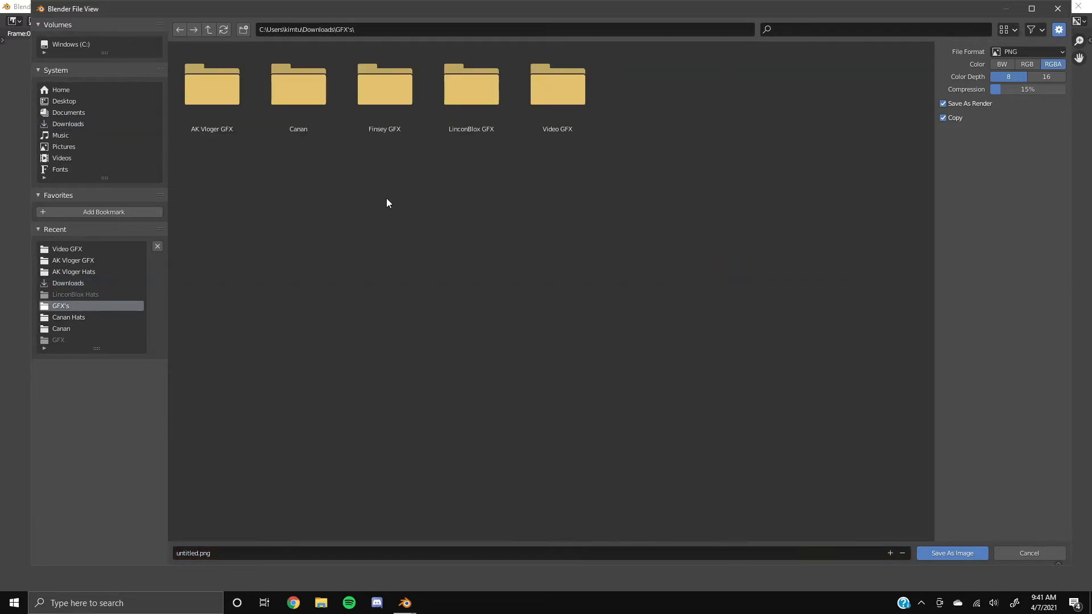
{"action": "double_click", "coordinate": [537, 117]}
{"action": "left_click", "coordinate": [251, 551]}
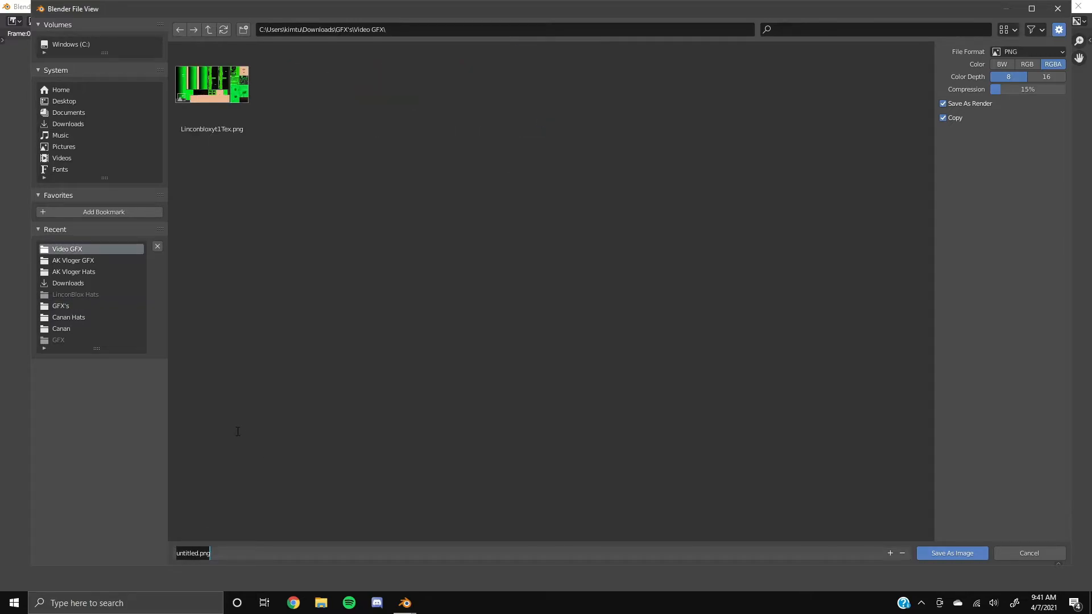
{"action": "type", "text": "Final Video GFX"}
{"action": "left_click", "coordinate": [966, 550]}
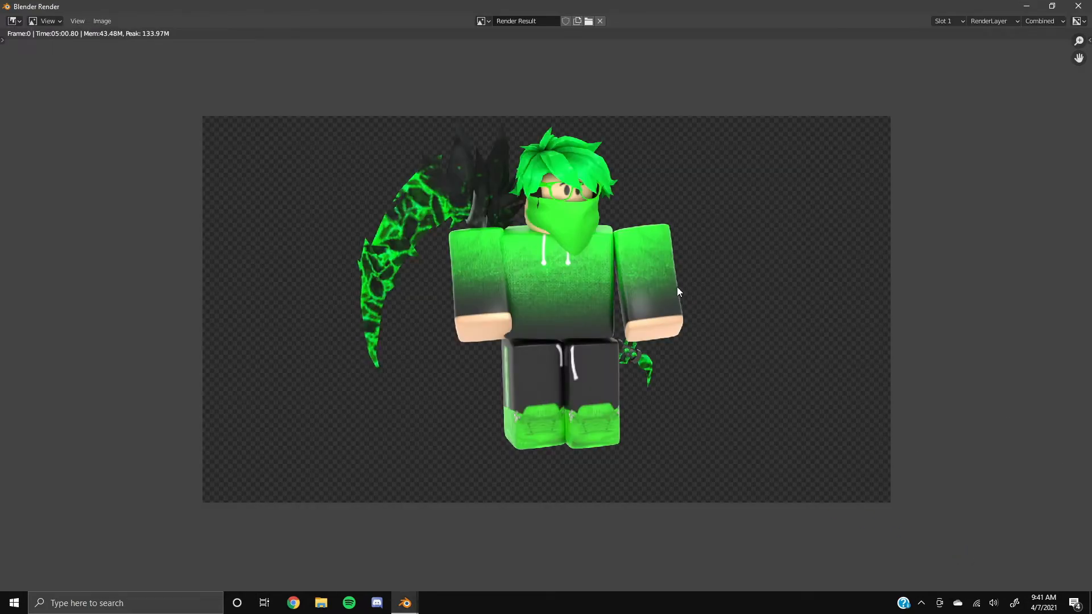
{"action": "left_click", "coordinate": [1078, 6]}
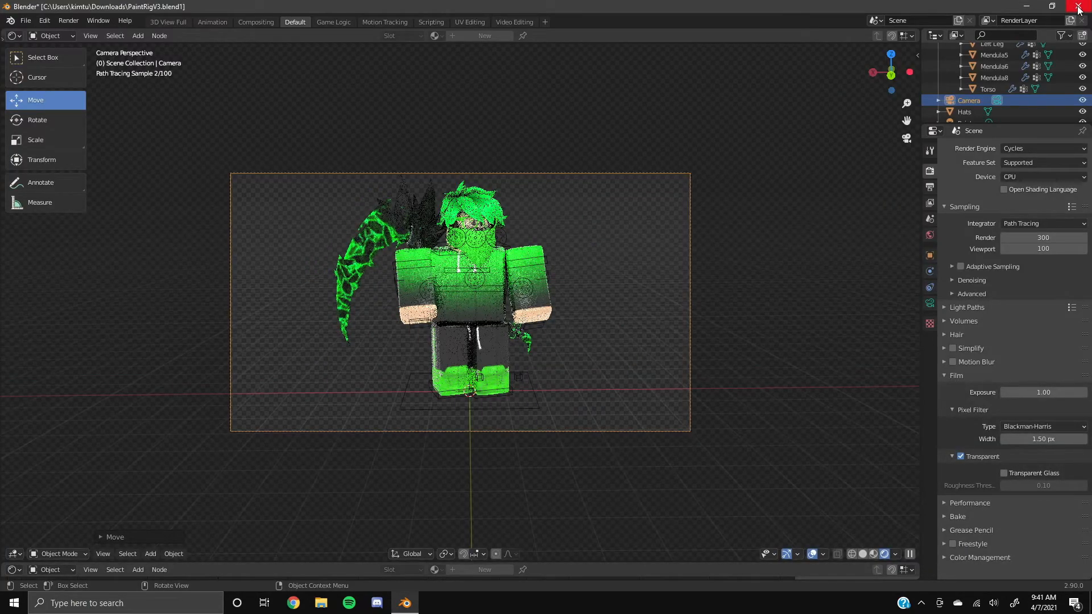
Close Blender without saving the changes and open the Pixlr E photo editor in Chrome
{"action": "left_click", "coordinate": [1078, 7]}
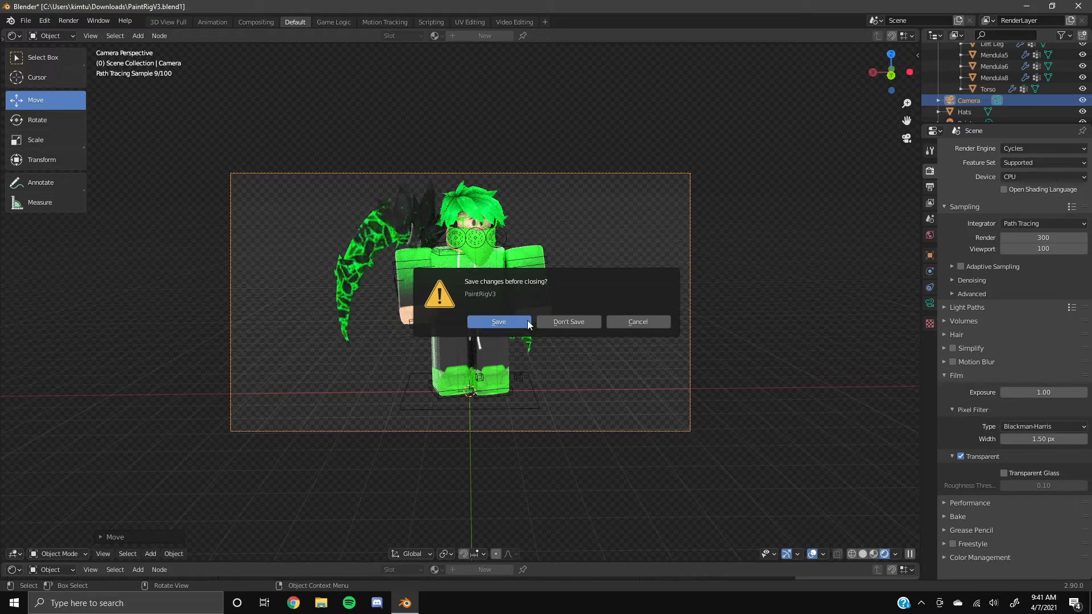
{"action": "left_click", "coordinate": [569, 322]}
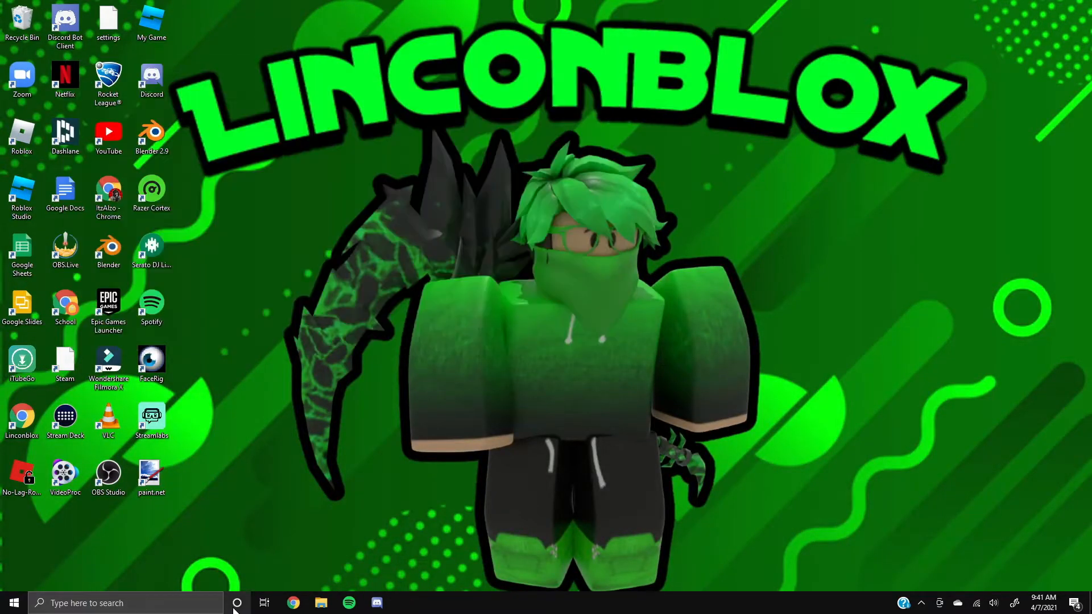
{"action": "left_click", "coordinate": [295, 611]}
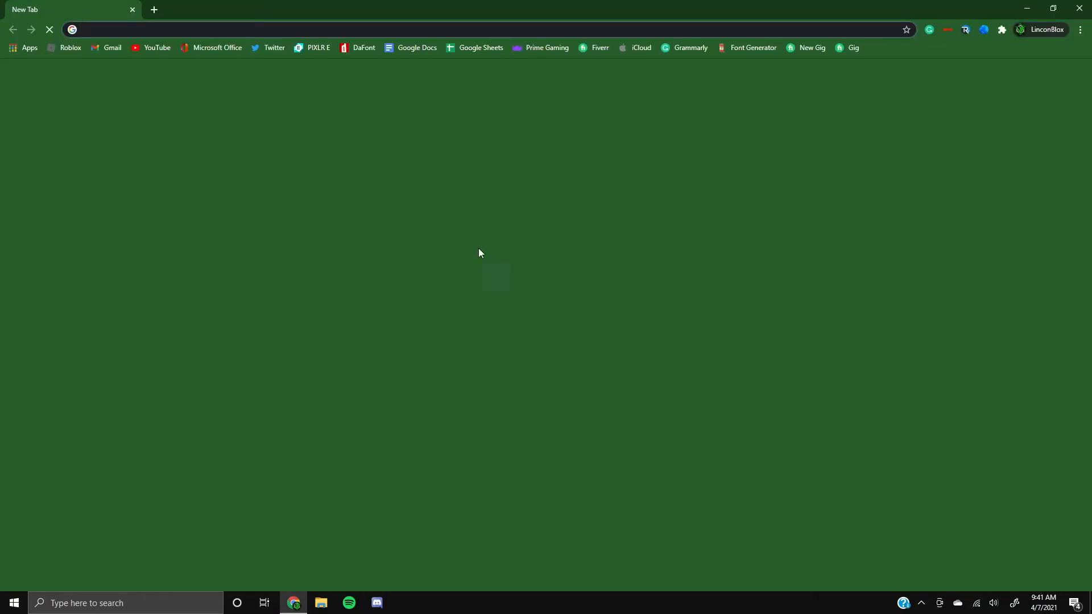
{"action": "left_click", "coordinate": [312, 47]}
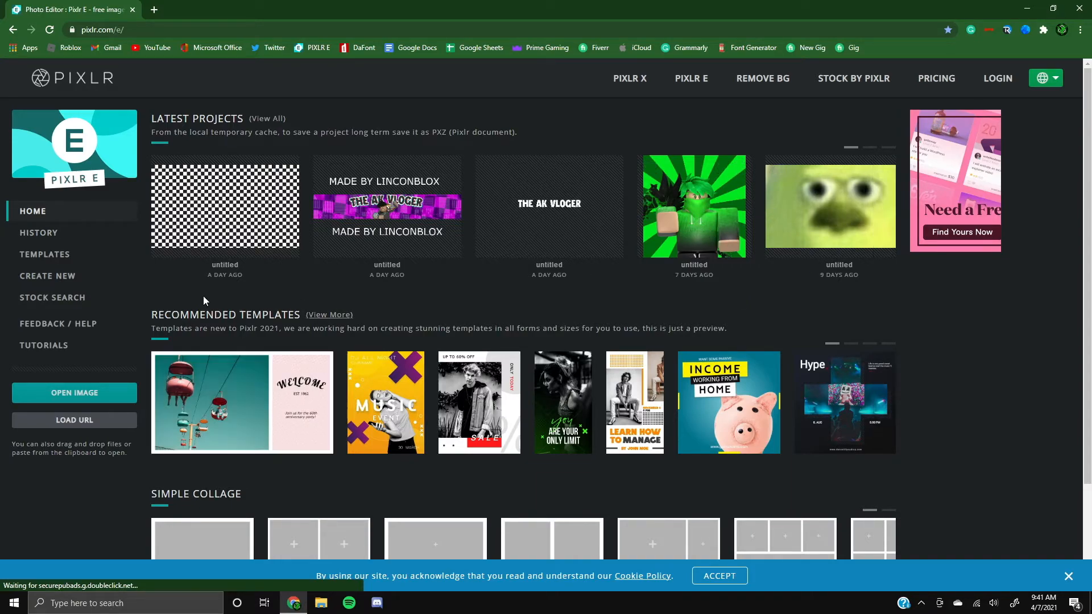
Create a new blank canvas from the Square HD 1080x1080 preset and open a new browser tab
{"action": "left_click", "coordinate": [63, 277]}
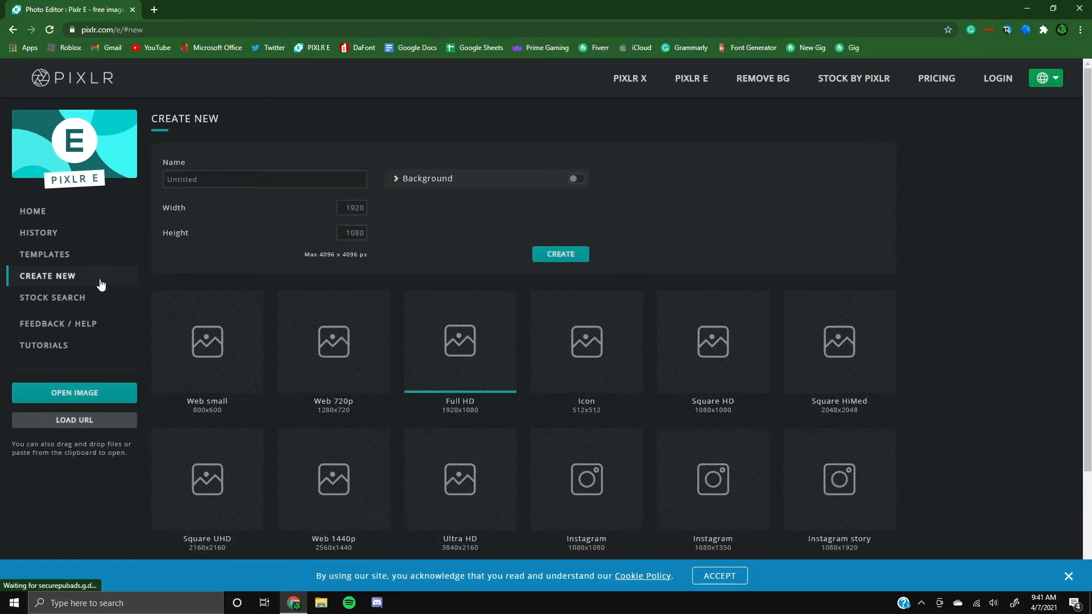
{"action": "left_click", "coordinate": [728, 361]}
{"action": "left_click", "coordinate": [570, 260]}
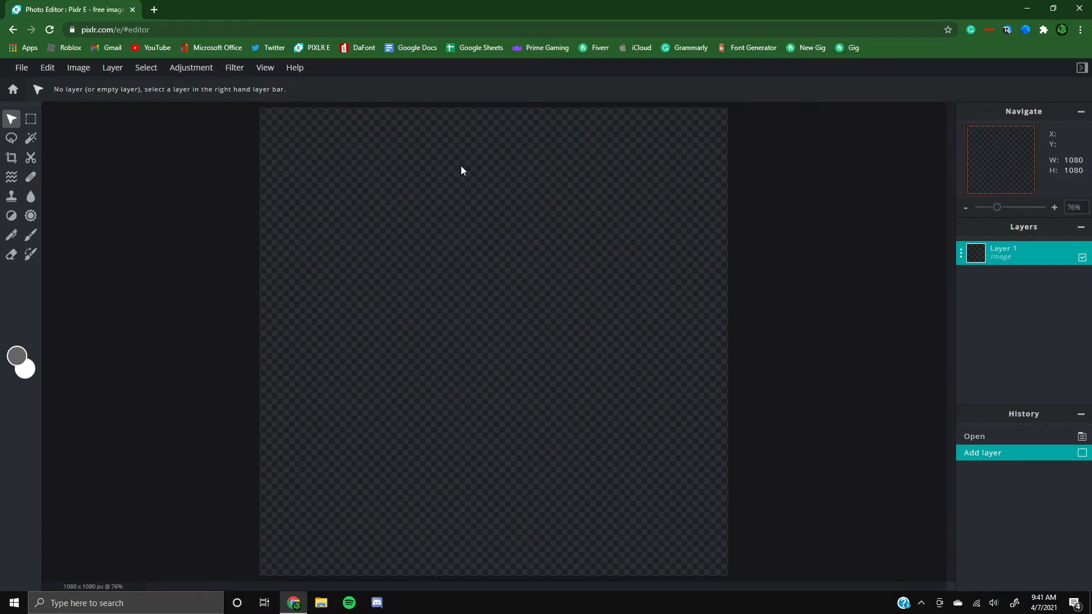
{"action": "left_click", "coordinate": [154, 8]}
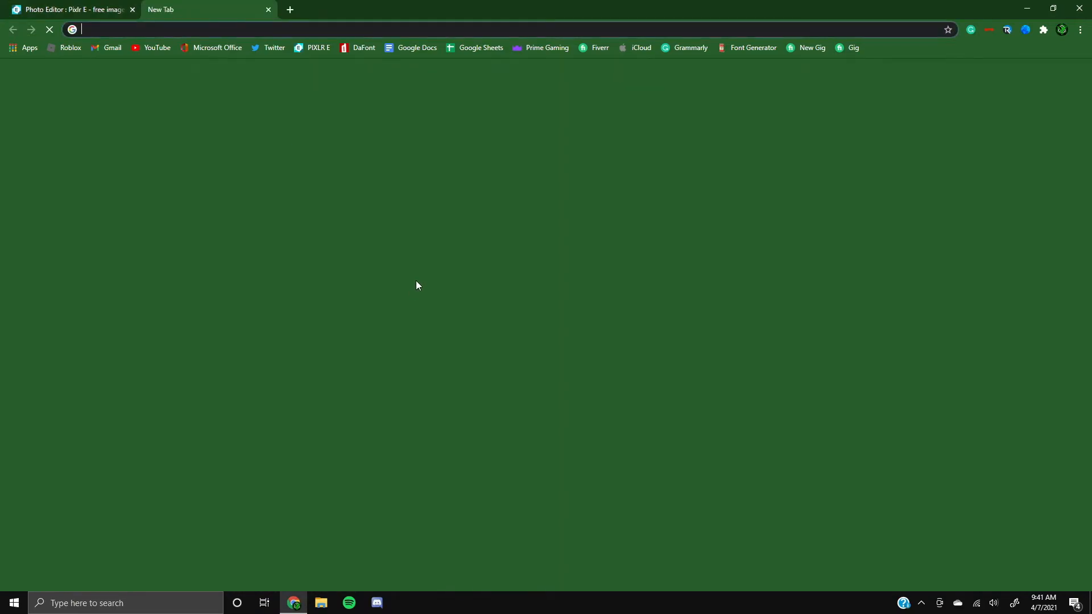
{"action": "type", "text": "sq"}
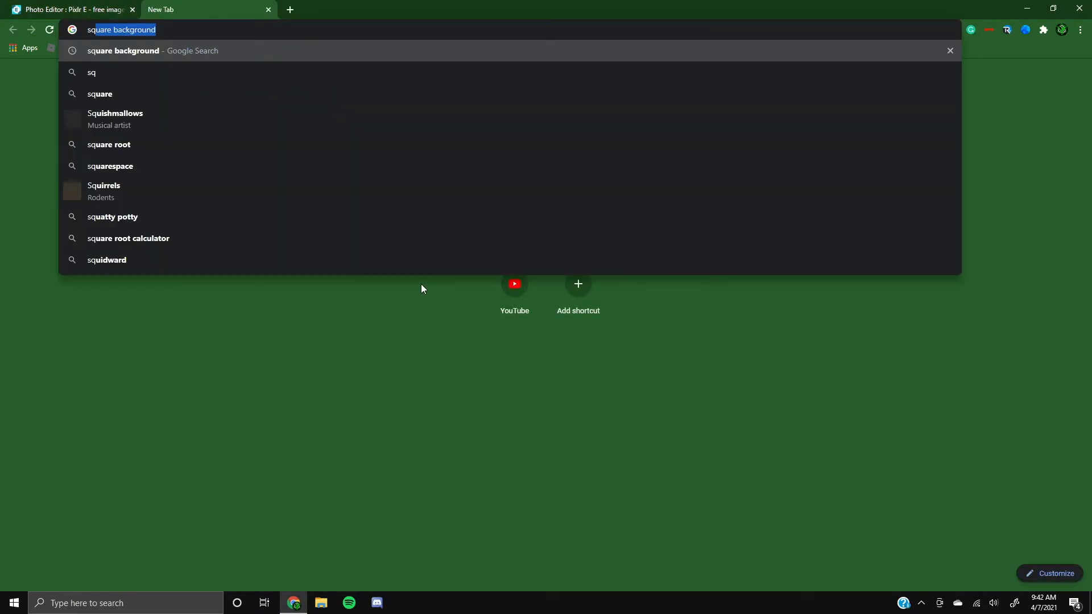
{"action": "type", "text": "uare"}
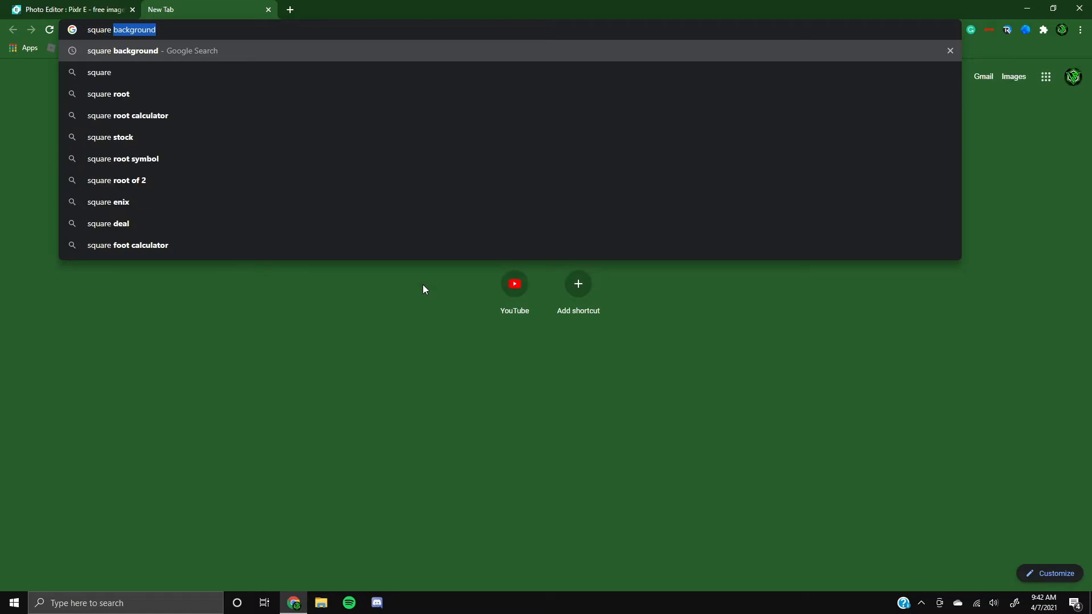
{"action": "key", "text": "BackSpace"}
{"action": "key", "text": "BackSpace"}
{"action": "key", "text": "BackSpace"}
{"action": "key", "text": "BackSpace"}
{"action": "key", "text": "BackSpace"}
{"action": "key", "text": "BackSpace"}
{"action": "key", "text": "BackSpace"}
{"action": "key", "text": "BackSpace"}
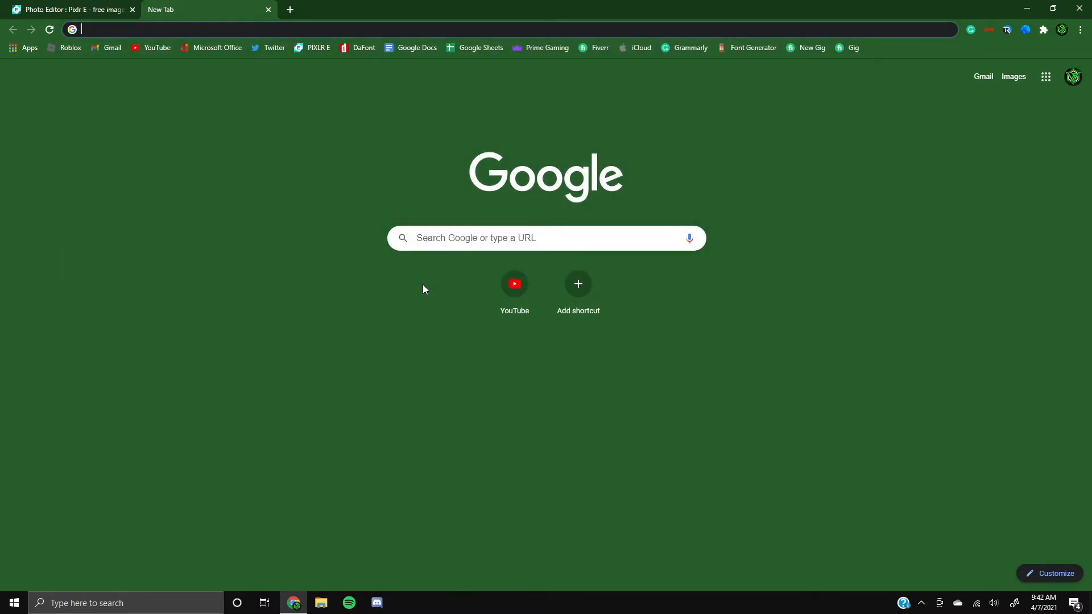
Search Google for "gfx background" and show the image results
{"action": "type", "text": "gfx bakc"}
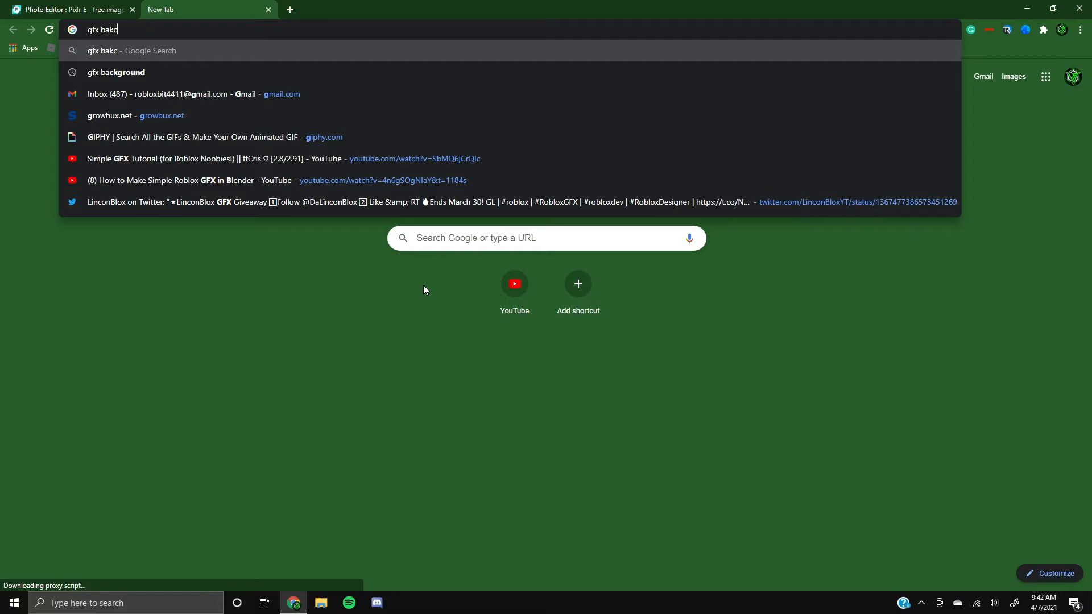
{"action": "type", "text": "ground"}
{"action": "key", "text": "Return"}
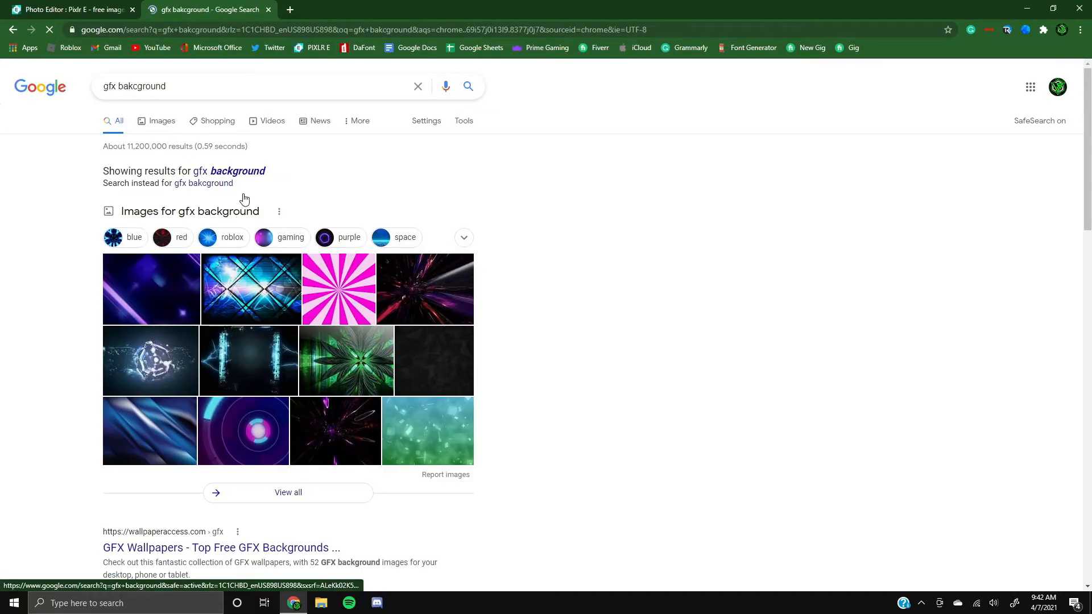
{"action": "left_click", "coordinate": [245, 199]}
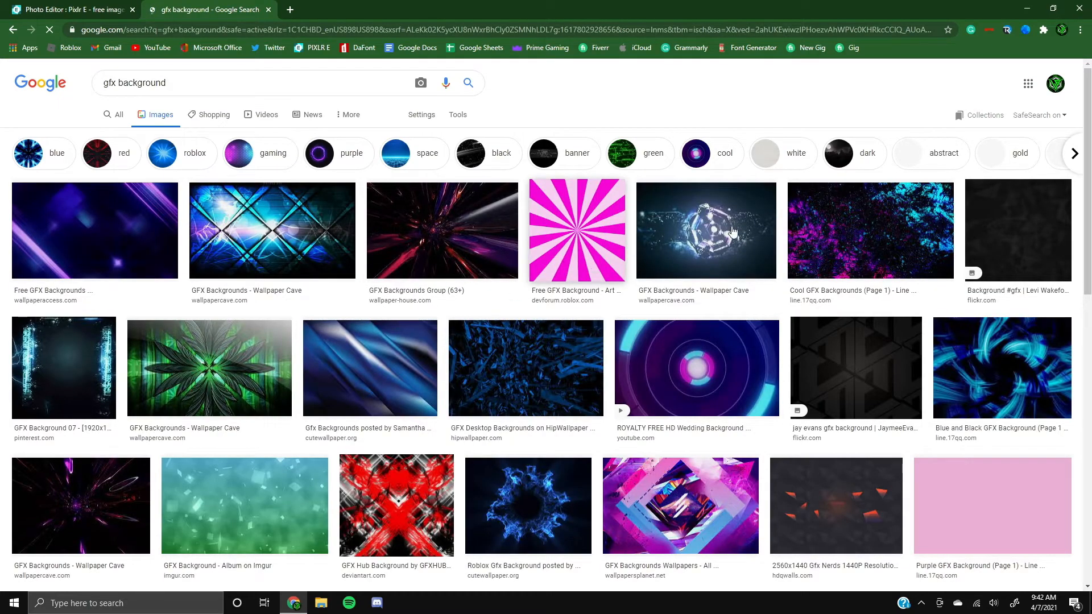
Copy the pink sunburst image from the search results and paste it onto the Pixlr canvas
{"action": "left_click", "coordinate": [576, 230]}
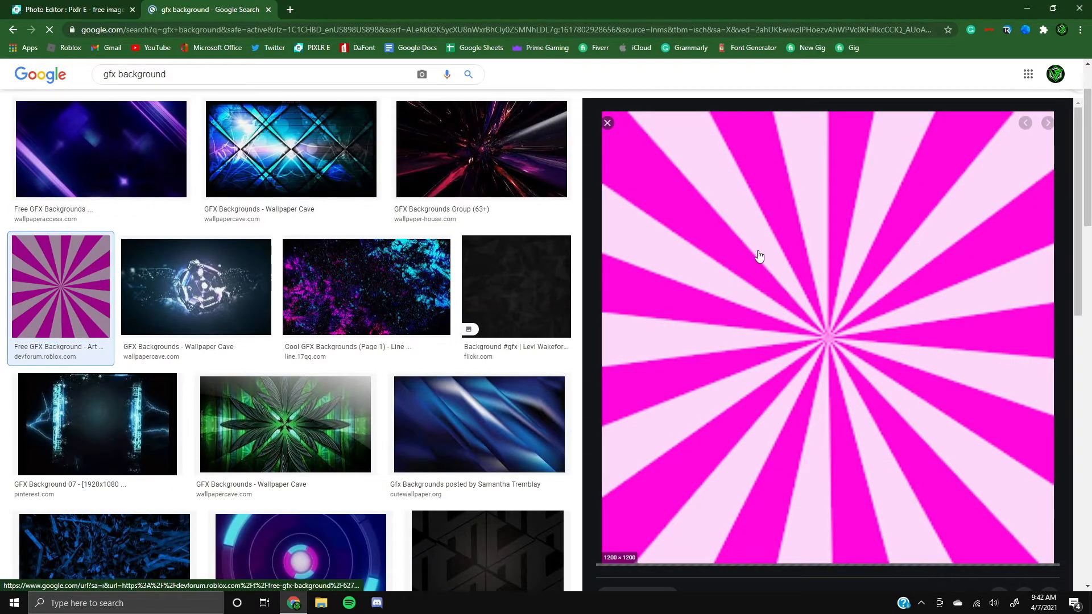
{"action": "right_click", "coordinate": [802, 261]}
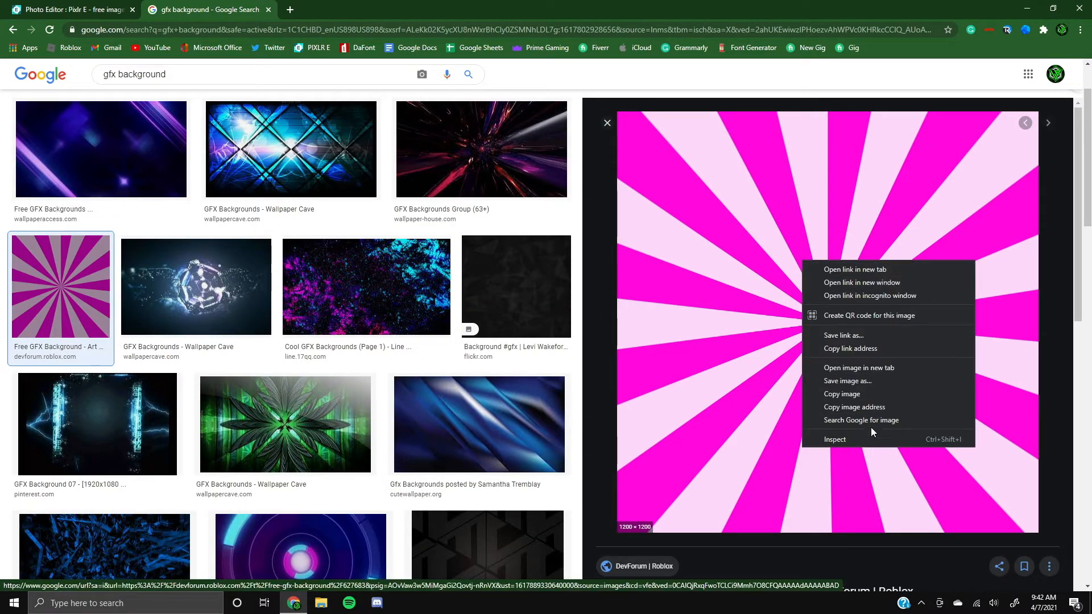
{"action": "left_click", "coordinate": [859, 393]}
{"action": "left_click", "coordinate": [60, 10]}
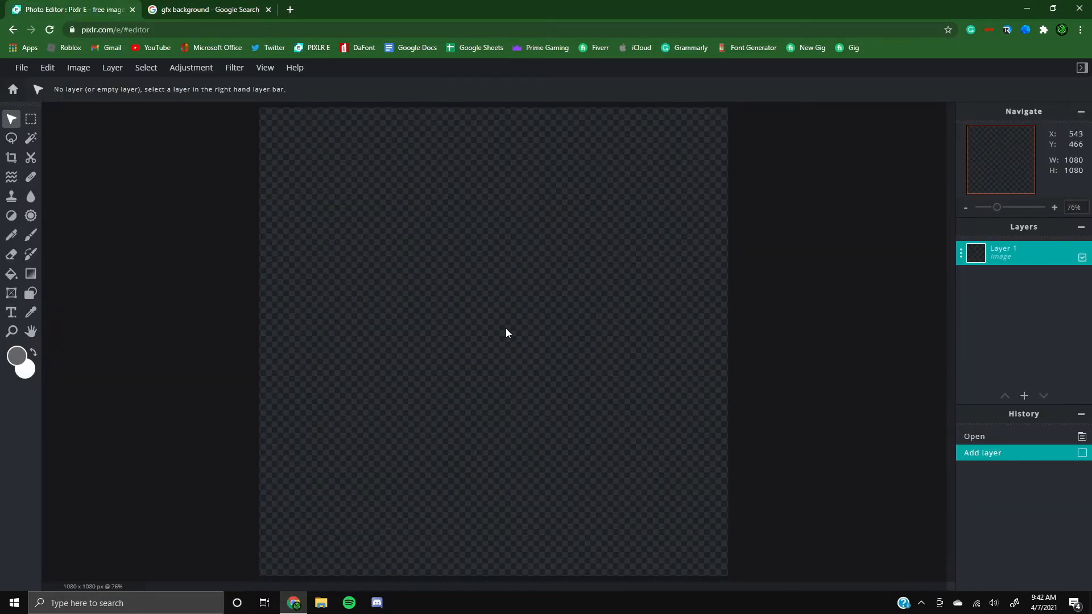
{"action": "key", "text": "ctrl+v"}
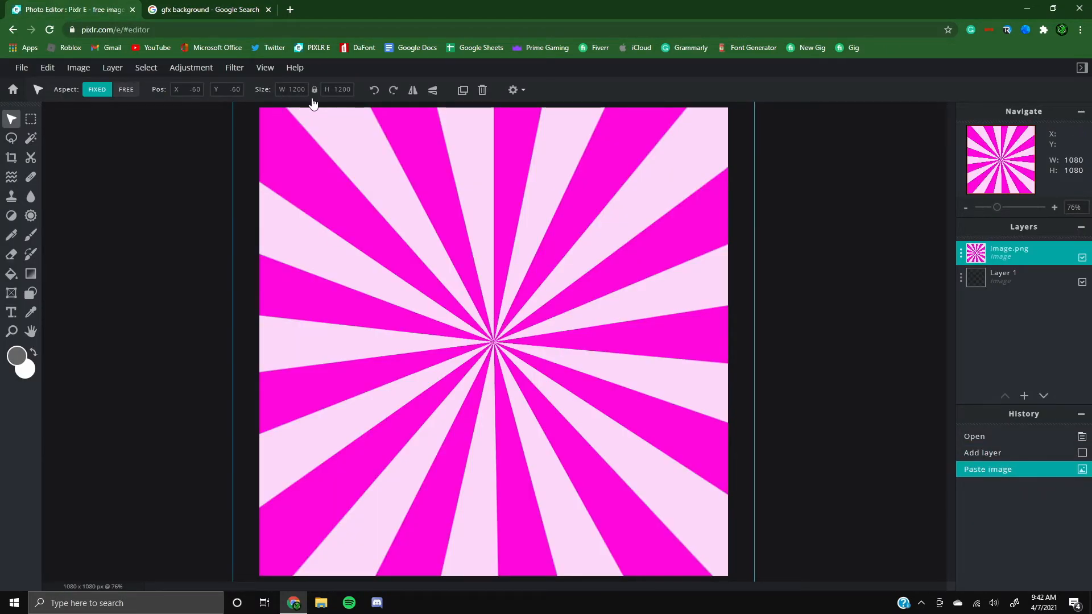
Resize the pasted sunburst to 1080 x 1080 and move it to position 0, 0 so it fills the canvas
{"action": "left_click", "coordinate": [300, 89]}
{"action": "type", "text": "1"}
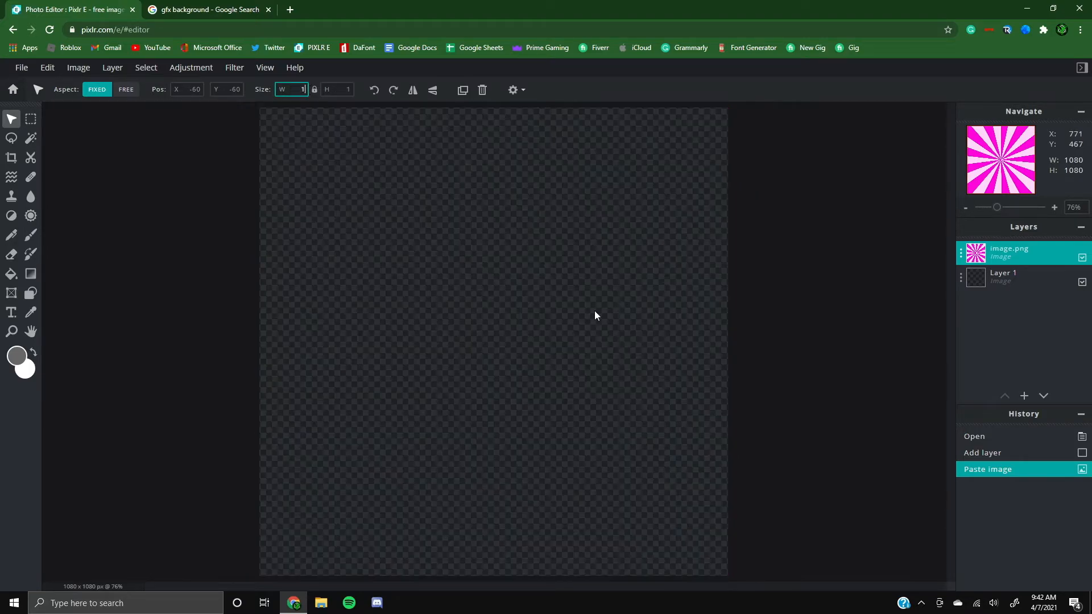
{"action": "type", "text": "080"}
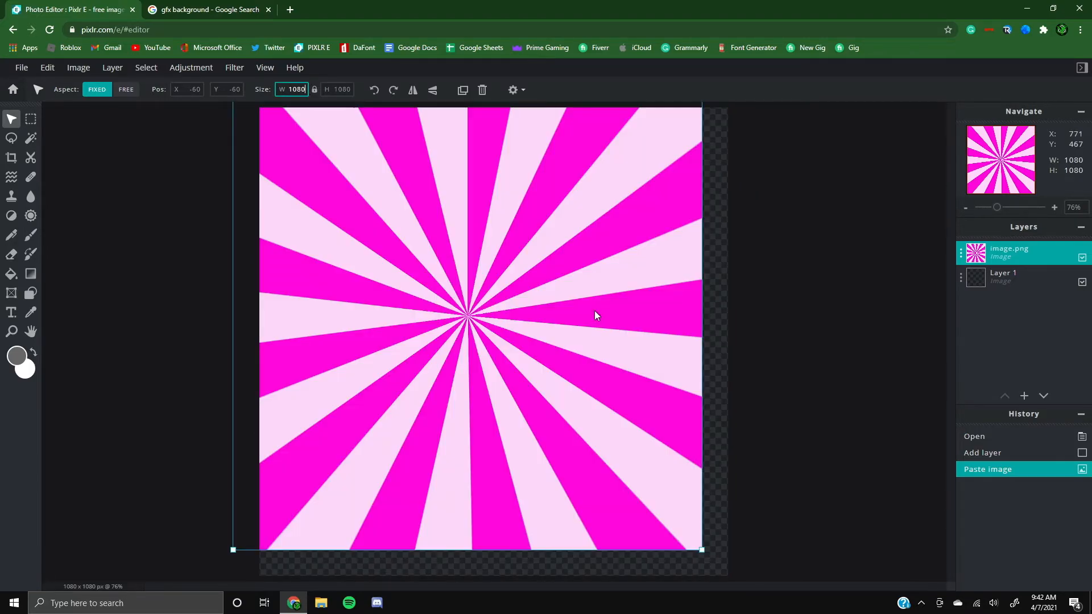
{"action": "key", "text": "Return"}
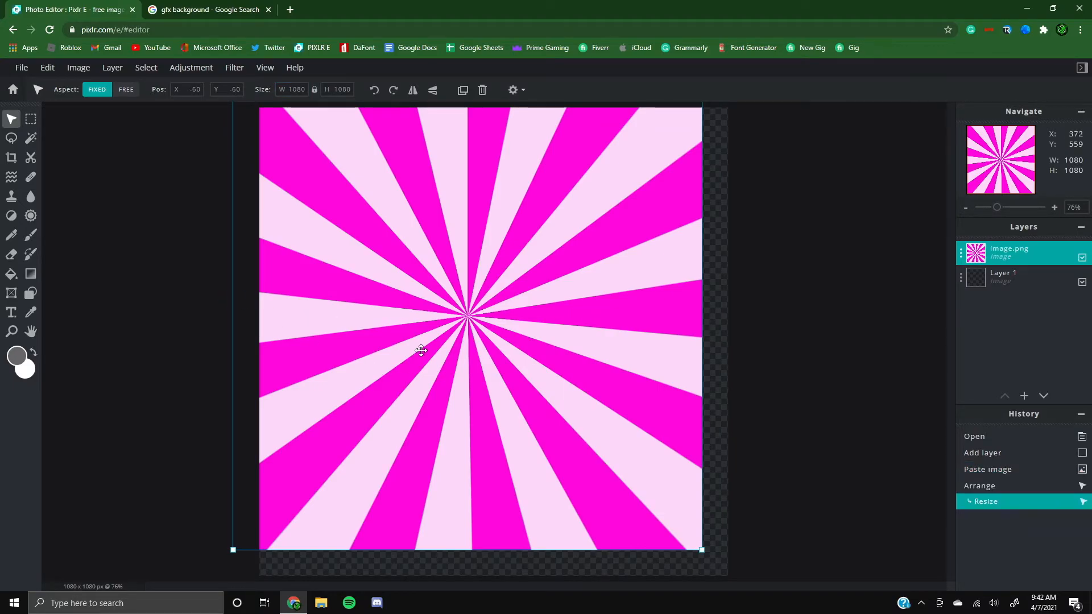
{"action": "left_click_drag", "start_coordinate": [425, 322], "coordinate": [452, 348]}
{"action": "scroll", "coordinate": [227, 345], "scroll_direction": "down", "scroll_amount": 2}
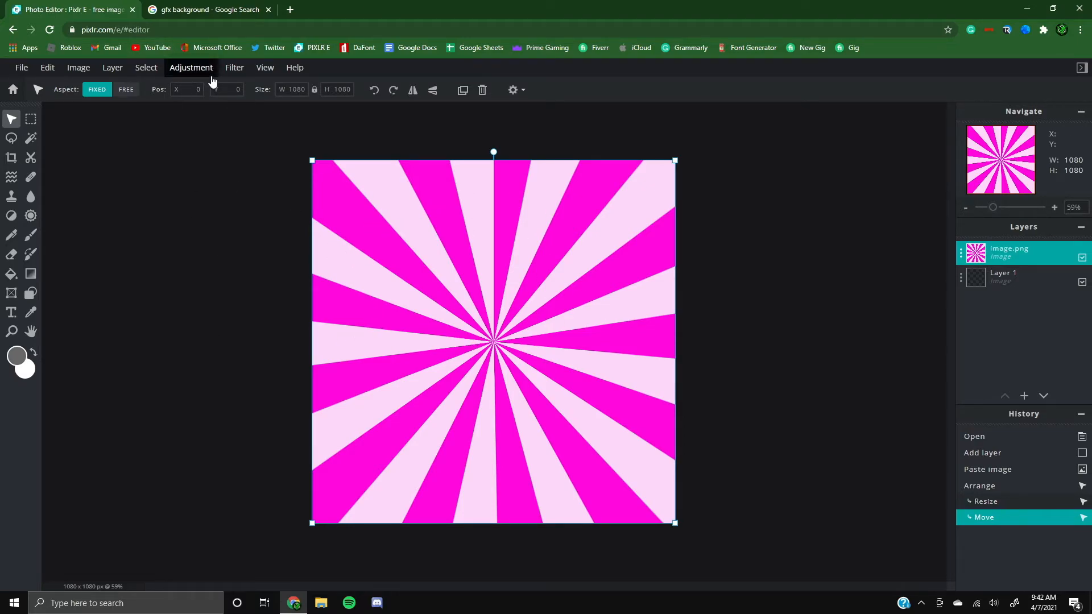
Recolour the sunburst green with Hue & Saturation: Colorize on, hue -75, saturation 74, lightness 2
{"action": "left_click", "coordinate": [196, 70]}
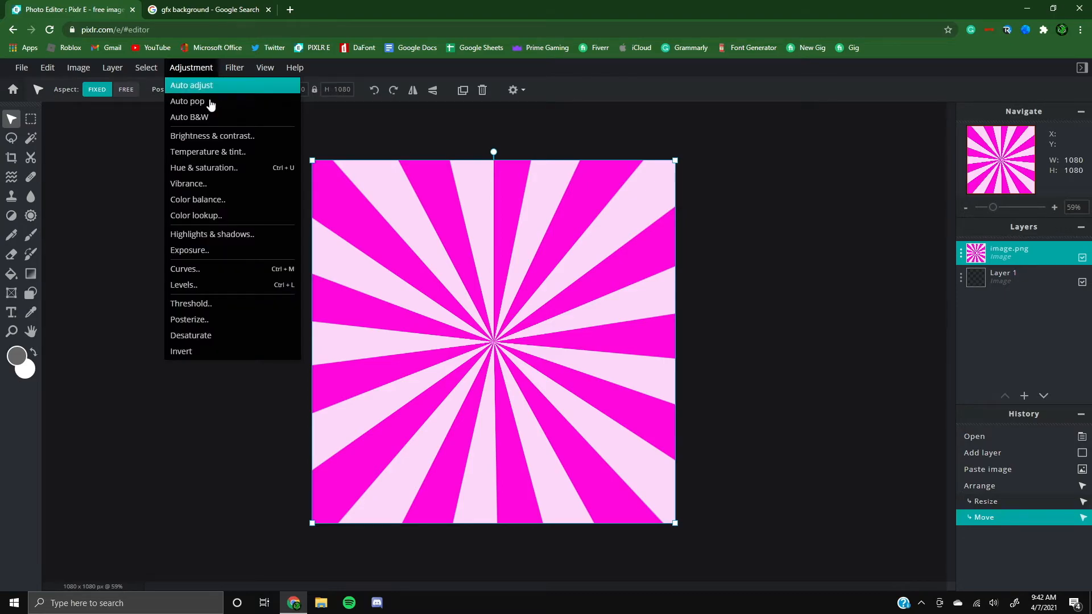
{"action": "left_click", "coordinate": [212, 169]}
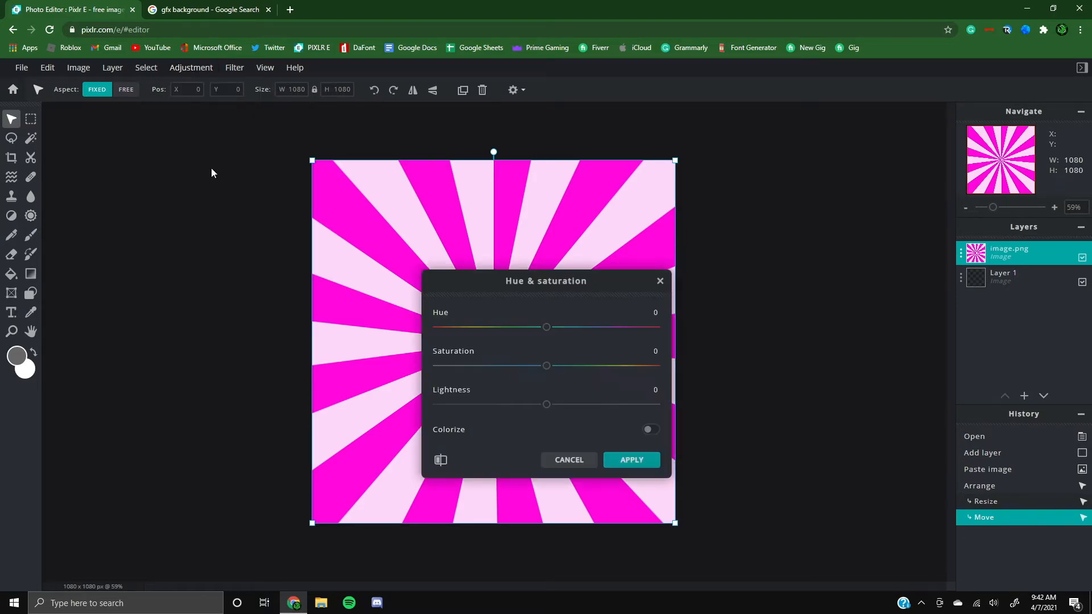
{"action": "left_click_drag", "start_coordinate": [622, 287], "coordinate": [912, 173]}
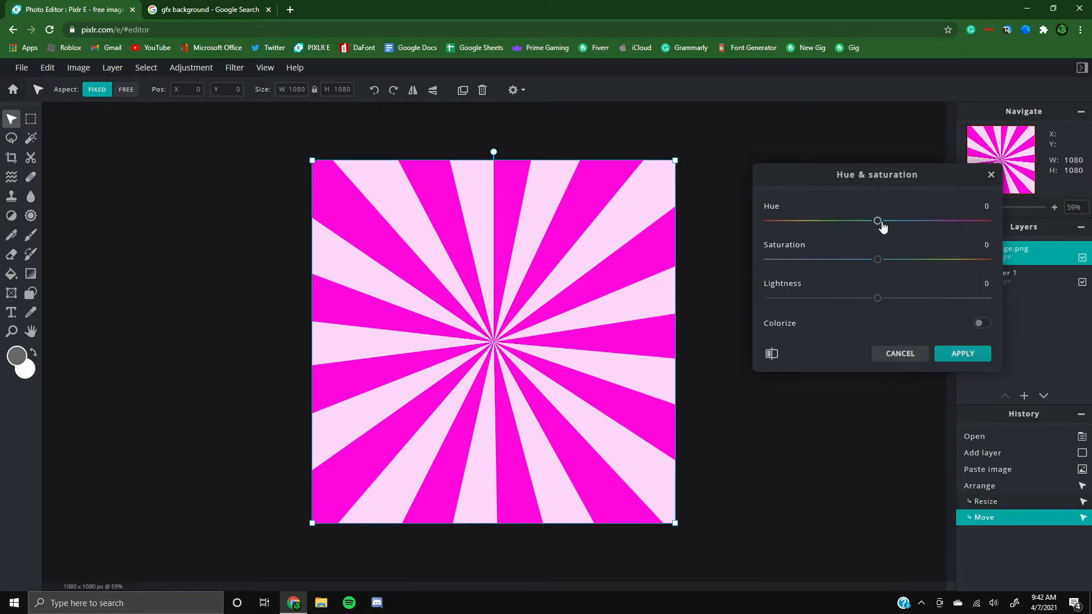
{"action": "mouse_move", "coordinate": [879, 225]}
{"action": "left_mouse_down"}
{"action": "mouse_move", "coordinate": [755, 232]}
{"action": "mouse_move", "coordinate": [872, 226]}
{"action": "left_mouse_up"}
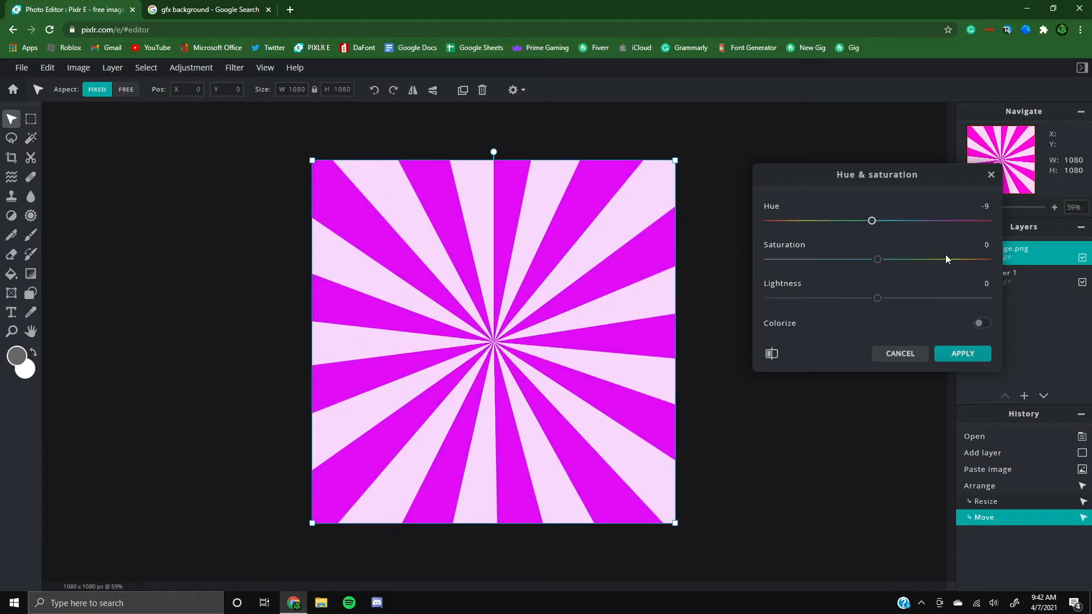
{"action": "left_click", "coordinate": [982, 324]}
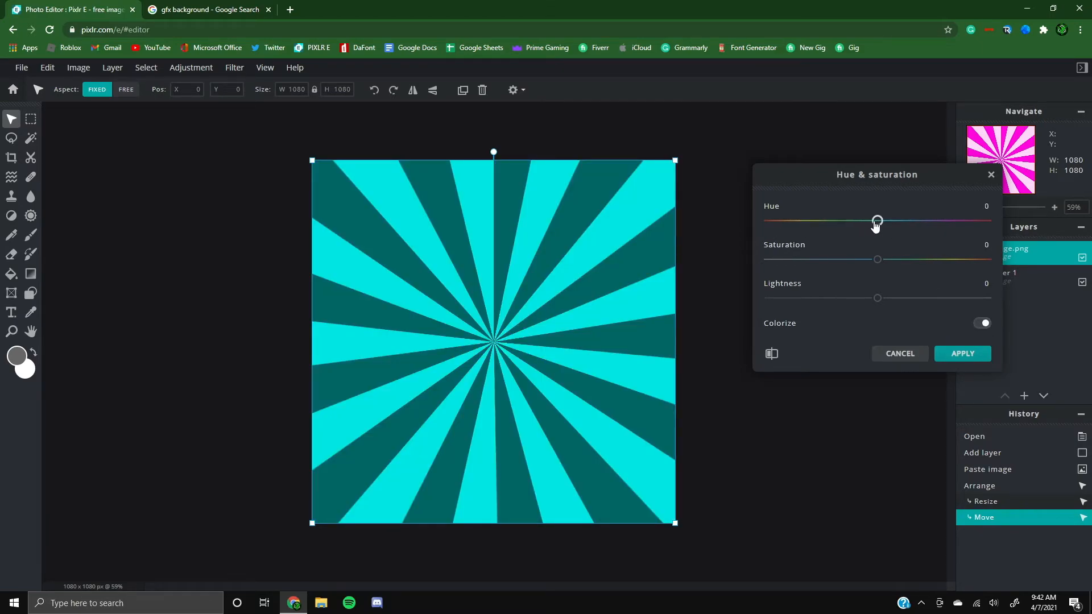
{"action": "left_click_drag", "start_coordinate": [876, 222], "coordinate": [846, 225]}
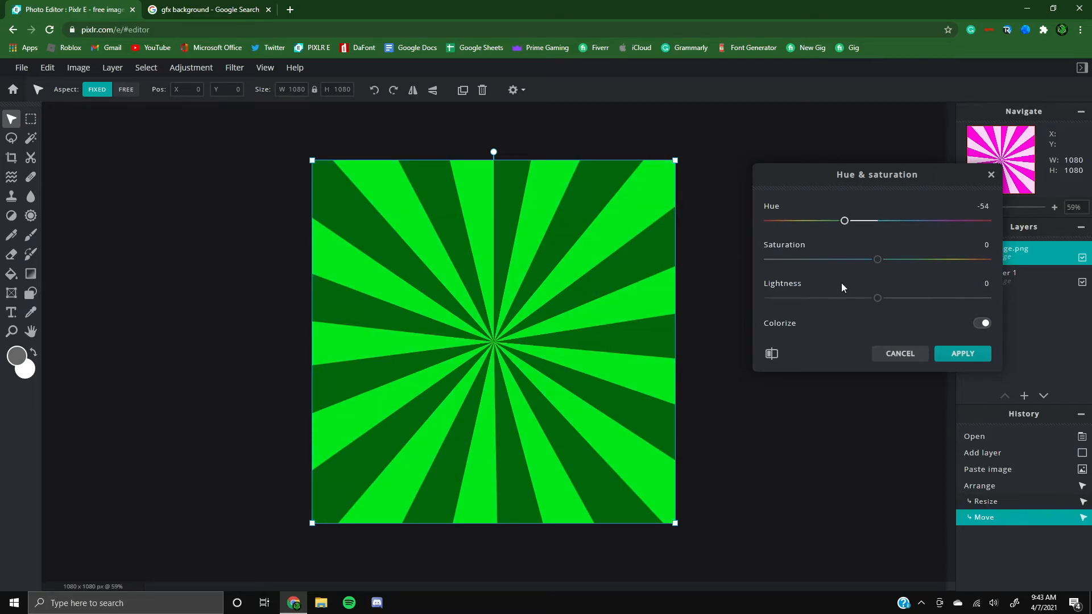
{"action": "left_click_drag", "start_coordinate": [877, 260], "coordinate": [1004, 260]}
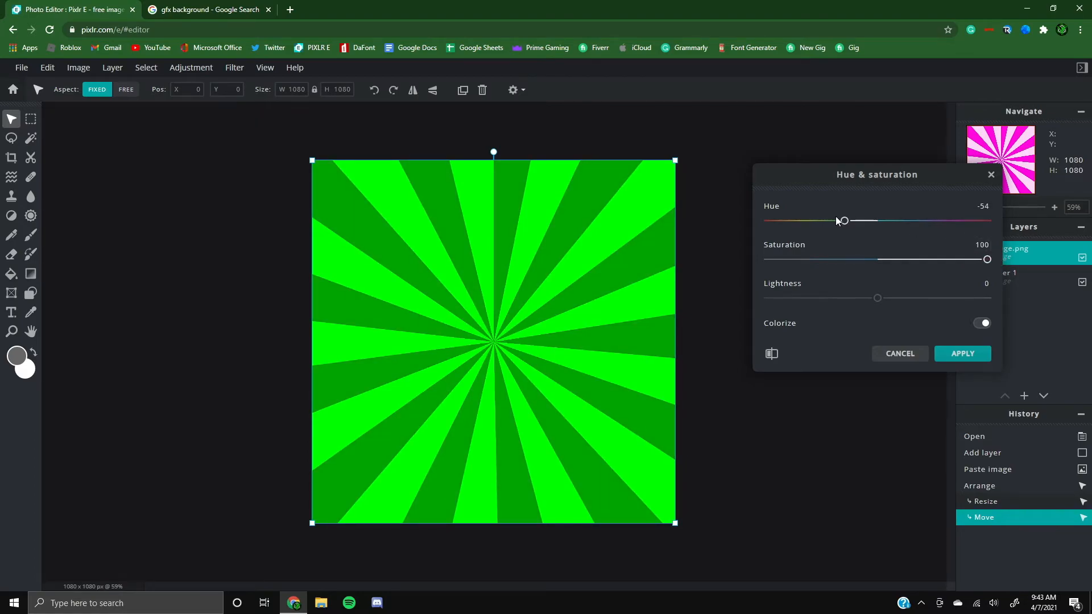
{"action": "left_click_drag", "start_coordinate": [845, 221], "coordinate": [832, 225]}
{"action": "left_click_drag", "start_coordinate": [959, 260], "coordinate": [959, 260]}
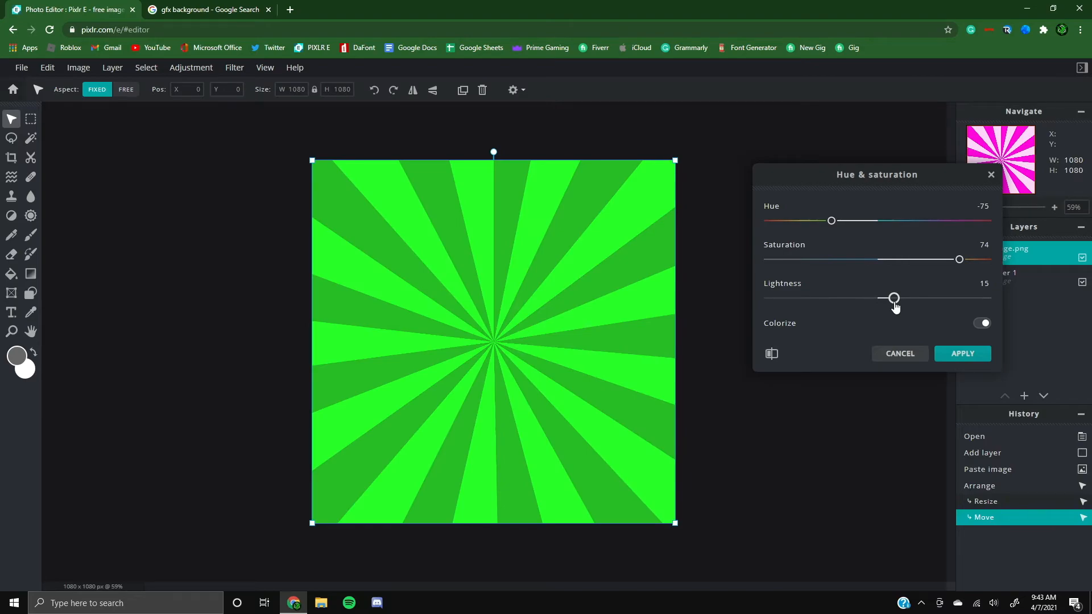
{"action": "left_click_drag", "start_coordinate": [894, 306], "coordinate": [881, 305]}
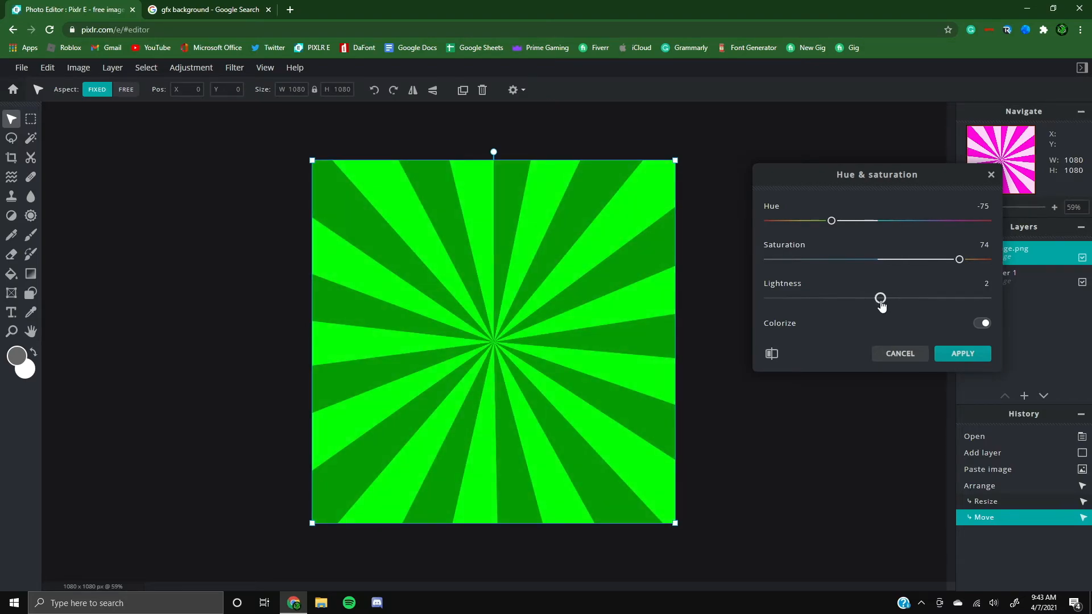
{"action": "left_click", "coordinate": [963, 354]}
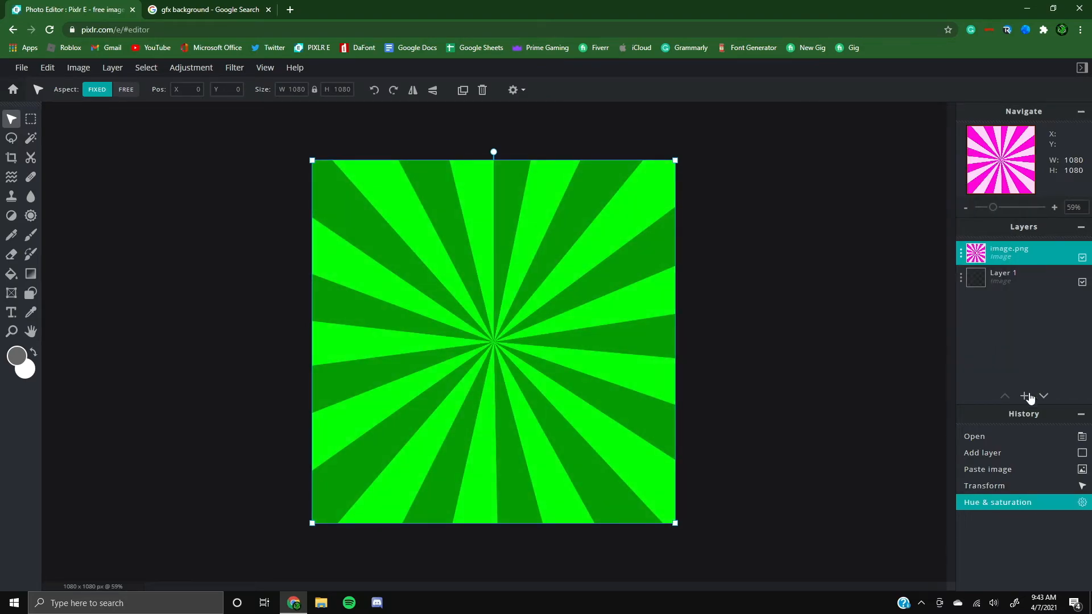
Add the "Final Video GFX" PNG from the Video GFX folder inside GFX's as a new image layer above the sunburst
{"action": "left_click", "coordinate": [1024, 383]}
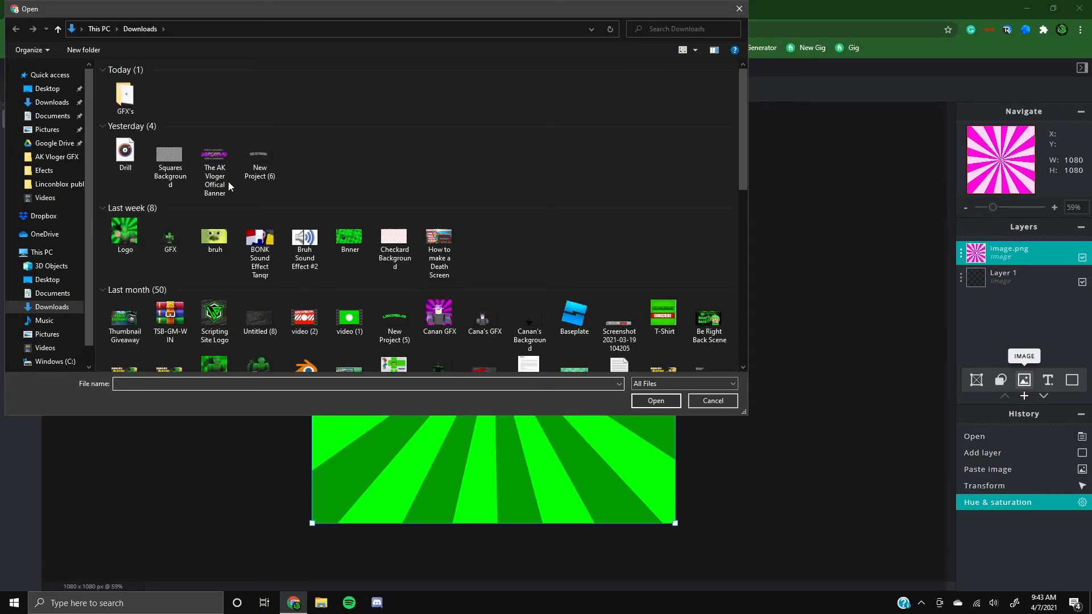
{"action": "left_click", "coordinate": [126, 101]}
{"action": "double_click", "coordinate": [126, 102]}
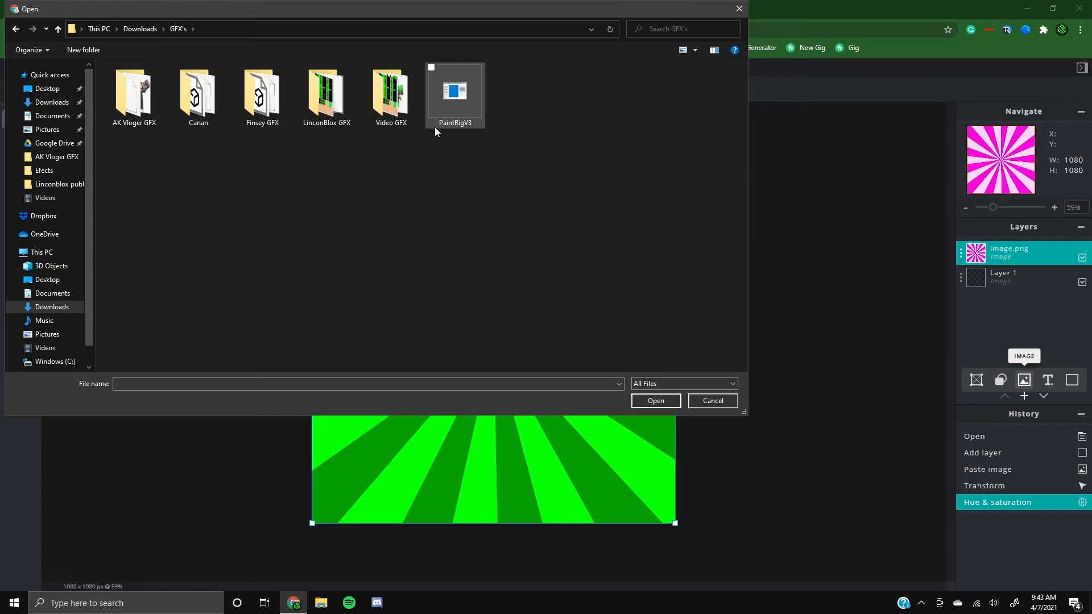
{"action": "left_click", "coordinate": [397, 108]}
{"action": "double_click", "coordinate": [396, 108]}
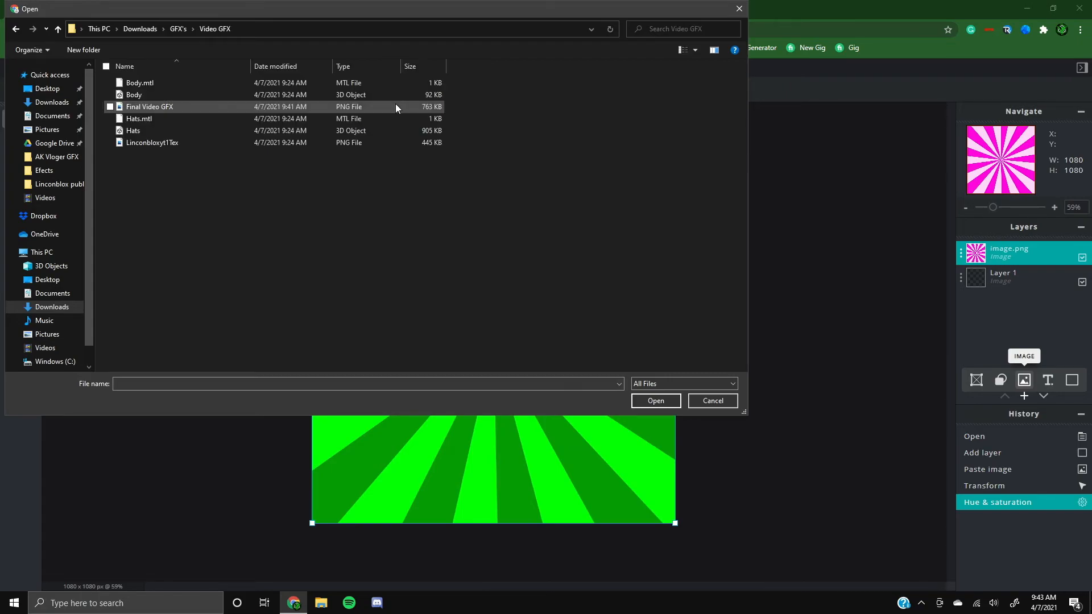
{"action": "left_click", "coordinate": [179, 106]}
{"action": "left_click", "coordinate": [655, 400]}
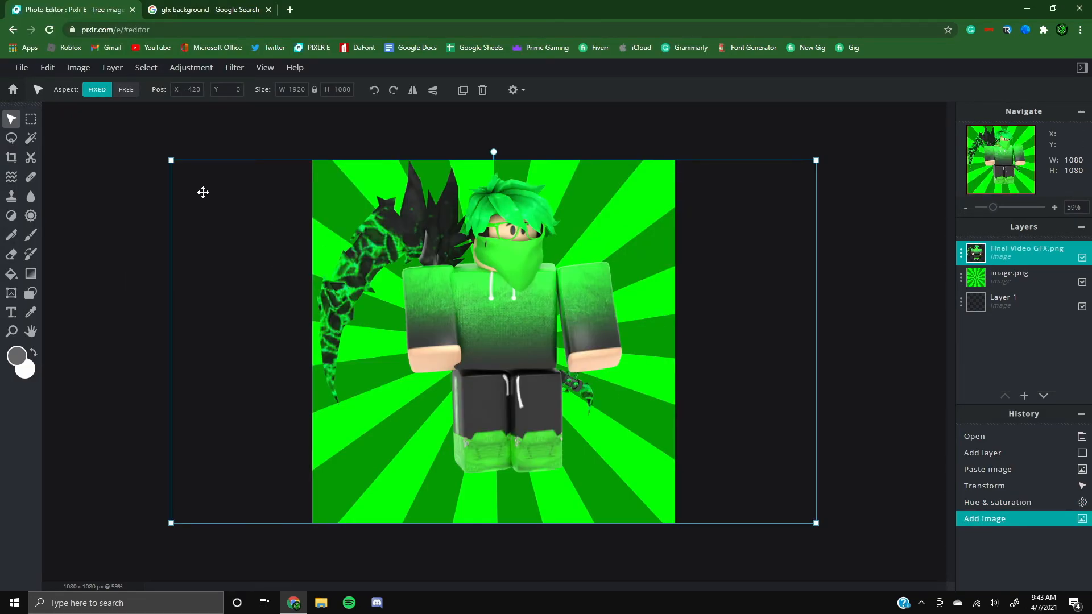
Enlarge the avatar layer to about 2695 x 1516 and move it to about X -807, Y 0, centred over the canvas
{"action": "left_click_drag", "start_coordinate": [159, 157], "coordinate": [26, 83]}
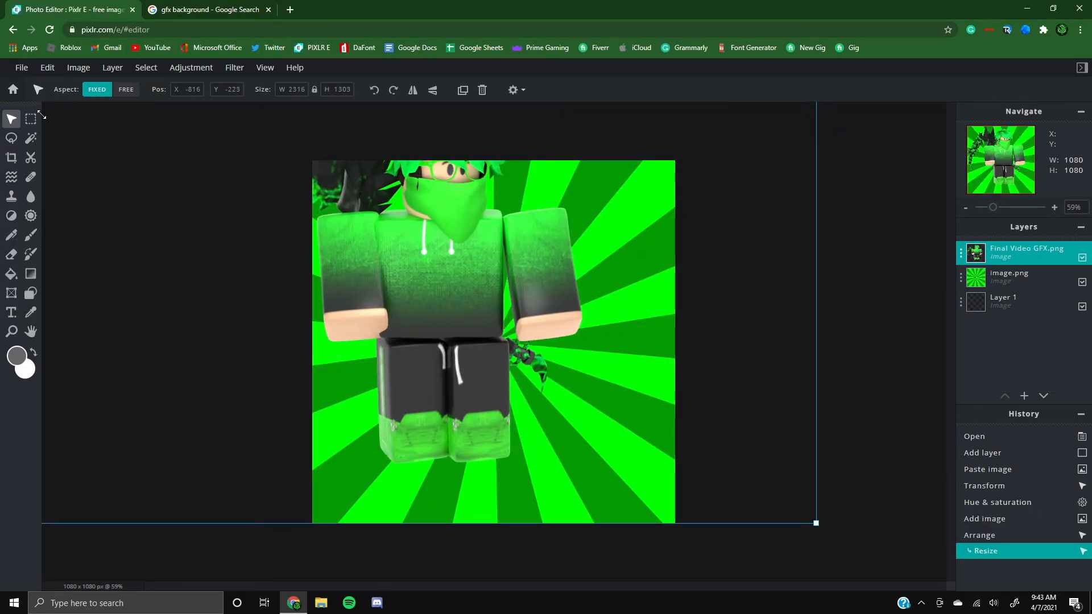
{"action": "left_click_drag", "start_coordinate": [837, 534], "coordinate": [942, 594]}
{"action": "left_click_drag", "start_coordinate": [651, 380], "coordinate": [675, 456]}
{"action": "scroll", "coordinate": [257, 241], "scroll_direction": "down", "scroll_amount": 1}
{"action": "scroll", "coordinate": [257, 241], "scroll_direction": "down", "scroll_amount": 2}
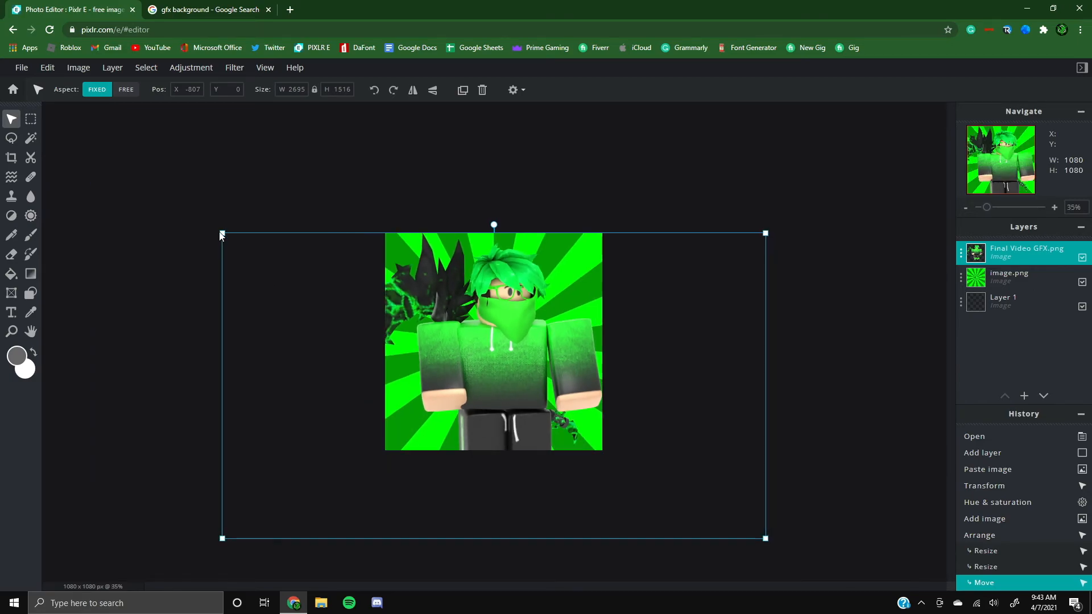
Scale the avatar layer to about 2602 x 1463 and reposition it so the head and torso sit centrally over the sunburst
{"action": "left_click_drag", "start_coordinate": [230, 235], "coordinate": [272, 256]}
{"action": "left_click_drag", "start_coordinate": [294, 268], "coordinate": [262, 265]}
{"action": "left_click_drag", "start_coordinate": [440, 328], "coordinate": [441, 338]}
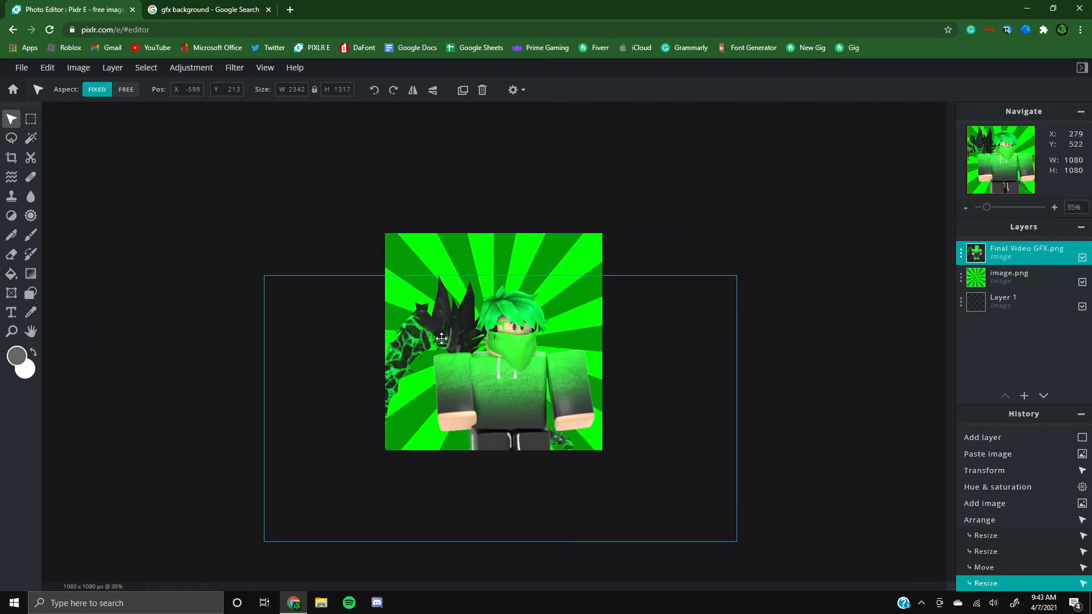
{"action": "left_click_drag", "start_coordinate": [258, 272], "coordinate": [212, 246]}
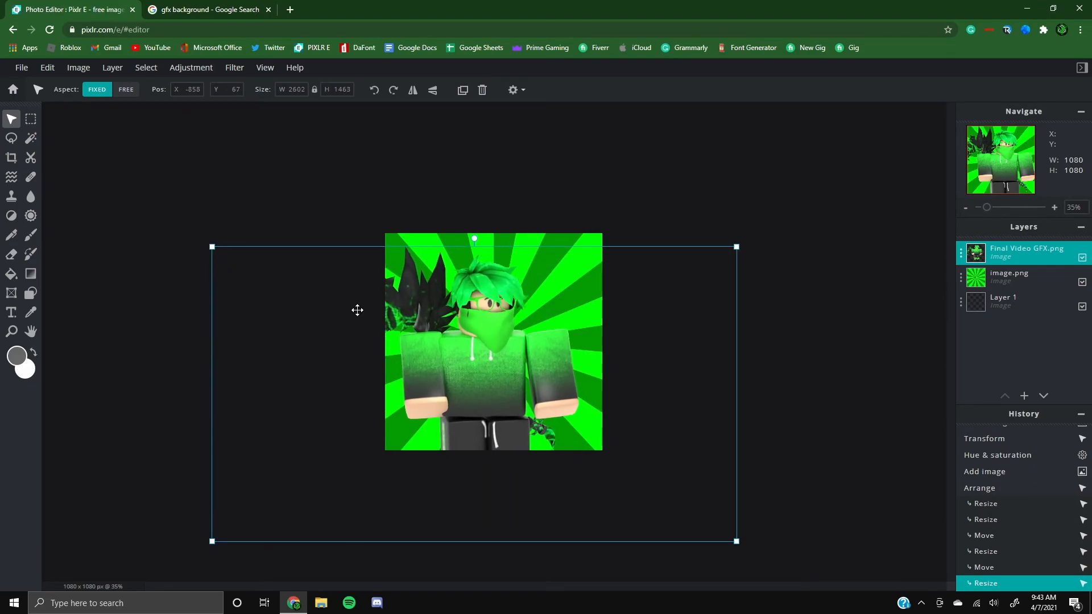
{"action": "left_click_drag", "start_coordinate": [378, 309], "coordinate": [460, 313]}
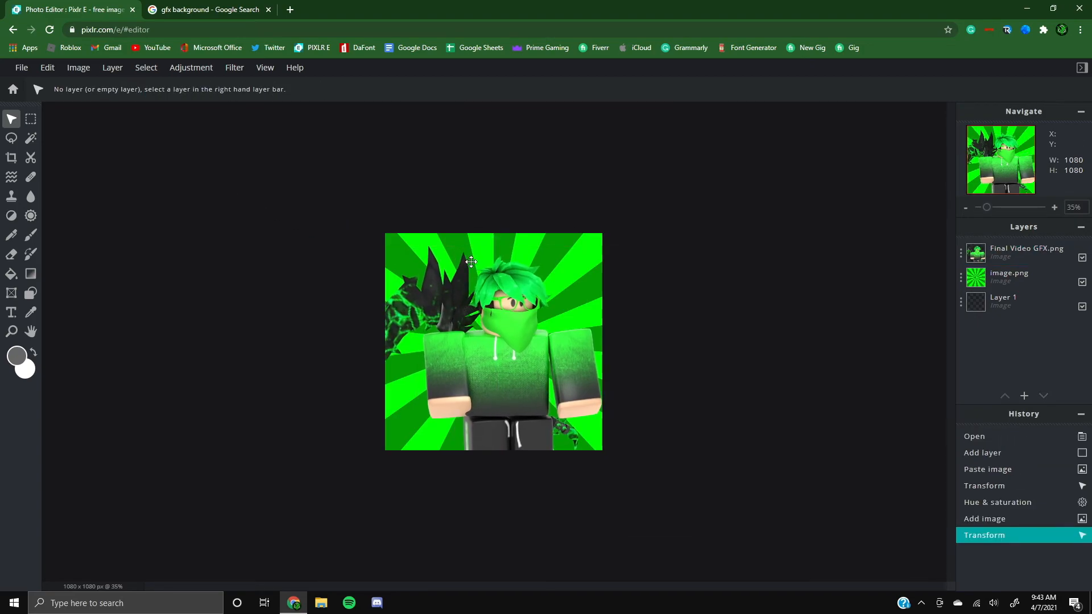
Nudge the avatar layer slightly upward to about X -749, Y 43 and deselect it
{"action": "scroll", "coordinate": [520, 341], "scroll_direction": "up", "scroll_amount": 3}
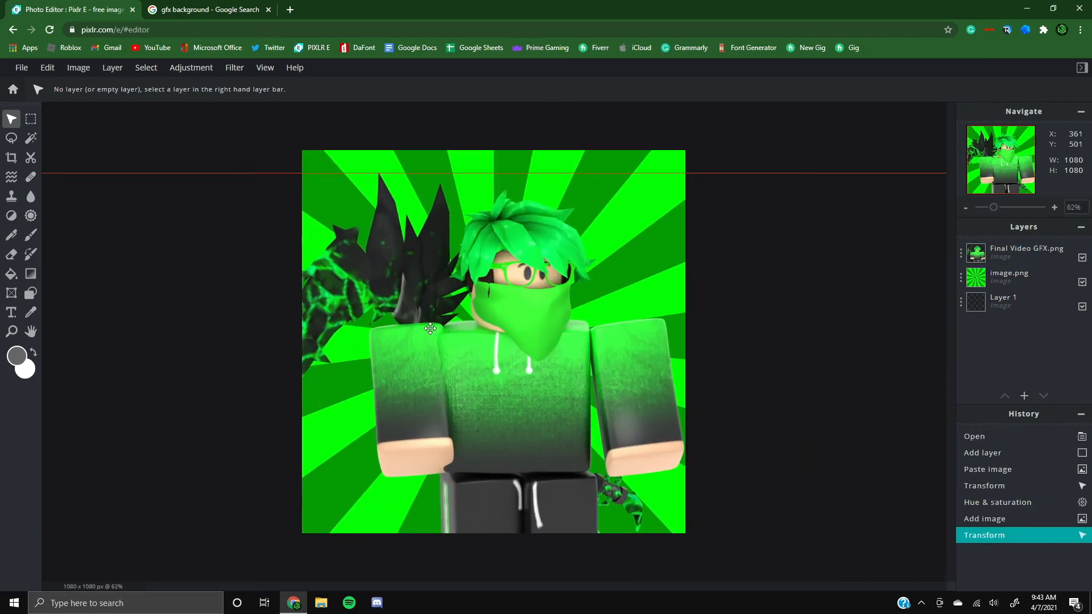
{"action": "left_click", "coordinate": [484, 338]}
{"action": "scroll", "coordinate": [481, 342], "scroll_direction": "up", "scroll_amount": 2}
{"action": "mouse_move", "coordinate": [478, 346]}
{"action": "left_mouse_down"}
{"action": "mouse_move", "coordinate": [477, 313]}
{"action": "mouse_move", "coordinate": [481, 329]}
{"action": "left_mouse_up"}
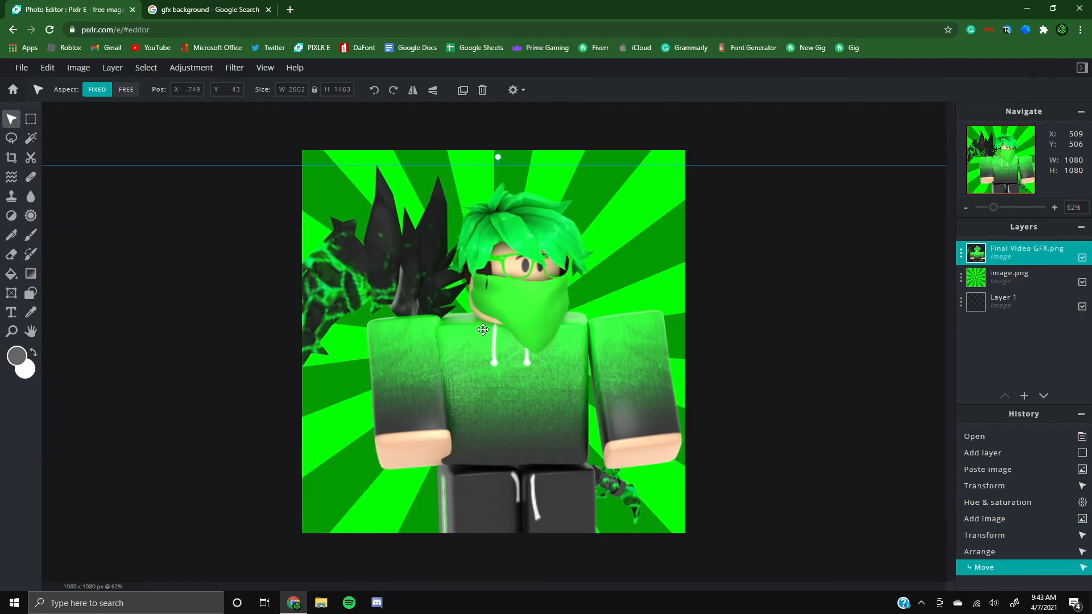
{"action": "left_click", "coordinate": [295, 114]}
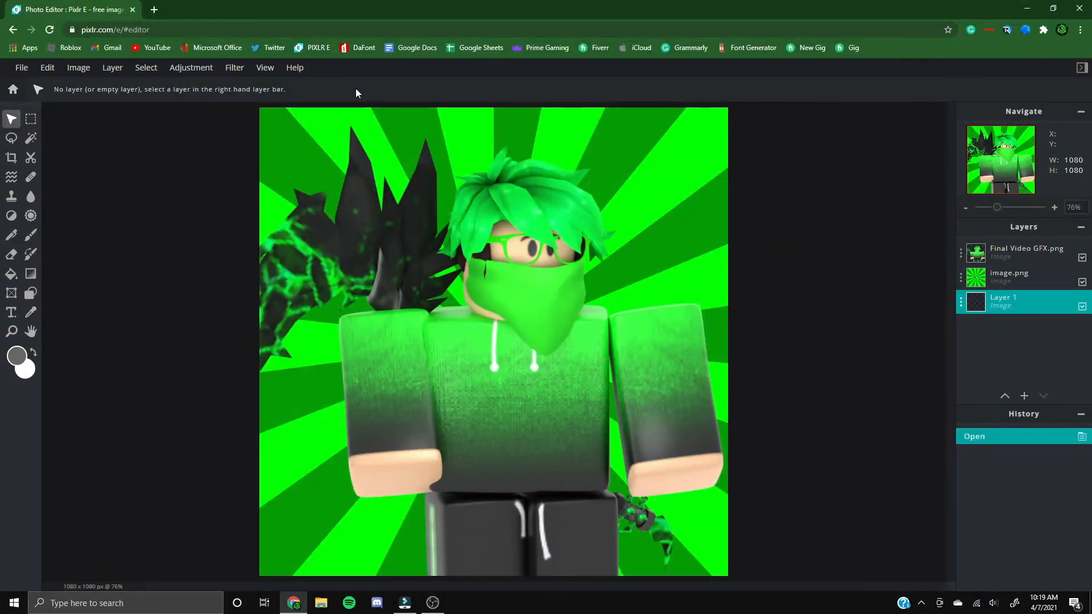
Save the composition as a JPG named "Video GFX" at maximum quality and download it
{"action": "left_click", "coordinate": [12, 70]}
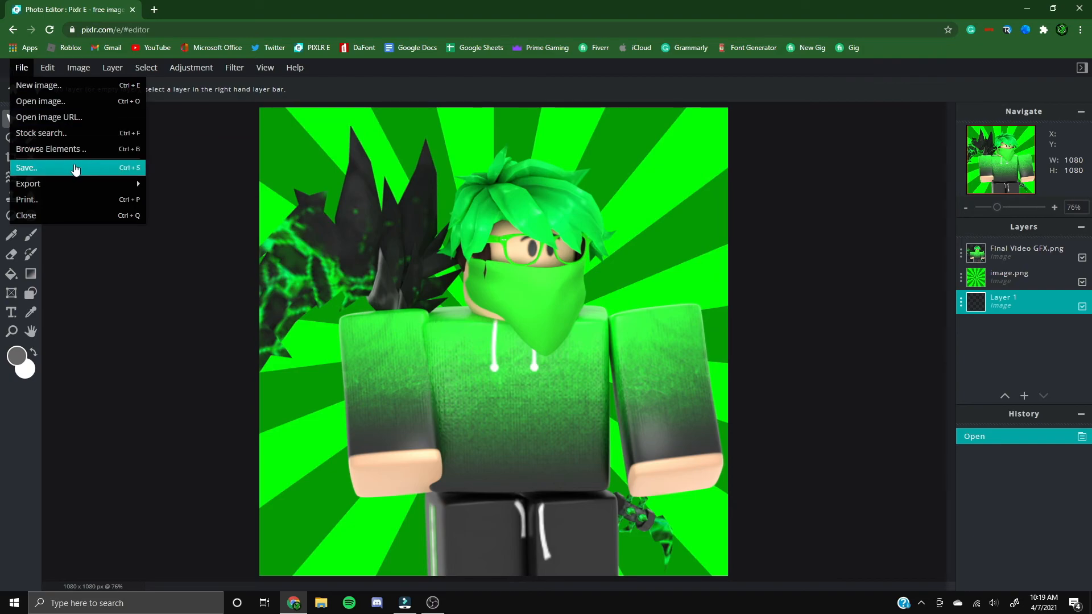
{"action": "key", "text": "ctrl+s"}
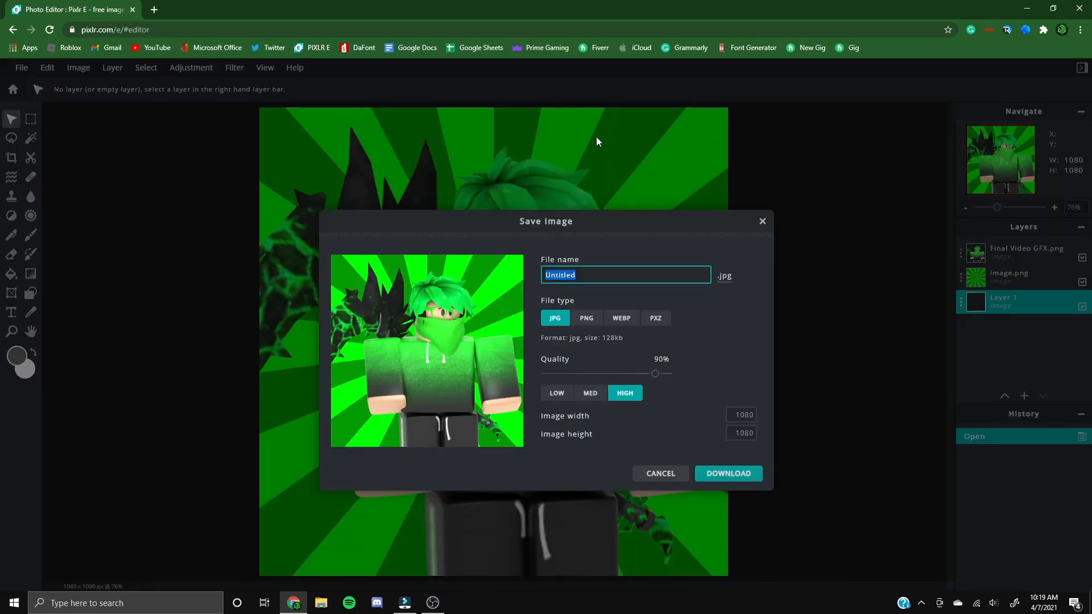
{"action": "type", "text": "Video GFX"}
{"action": "left_click_drag", "start_coordinate": [655, 374], "coordinate": [686, 374]}
{"action": "left_click", "coordinate": [749, 475]}
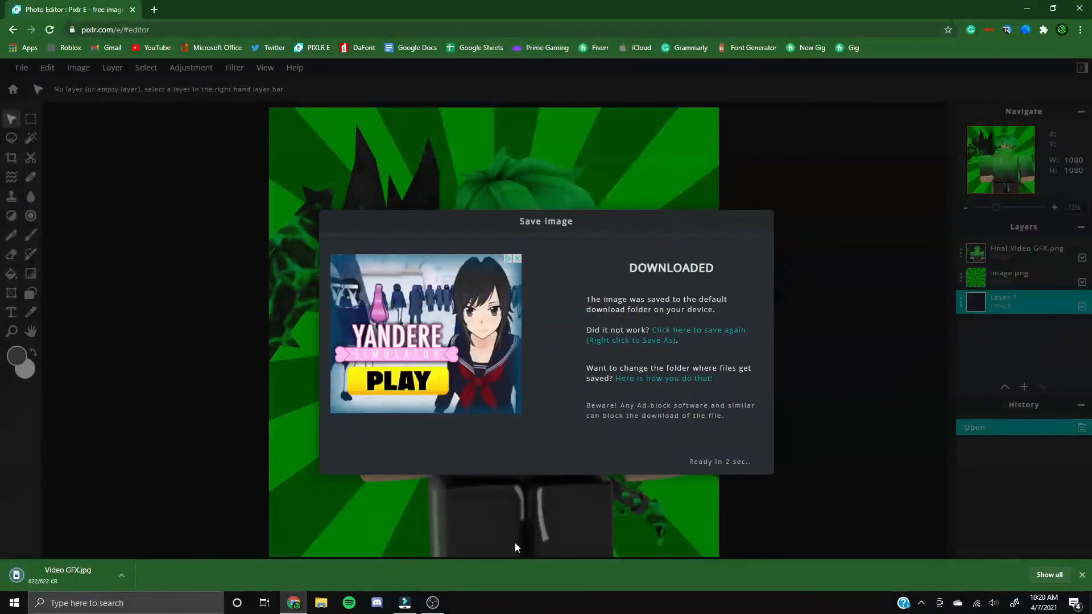